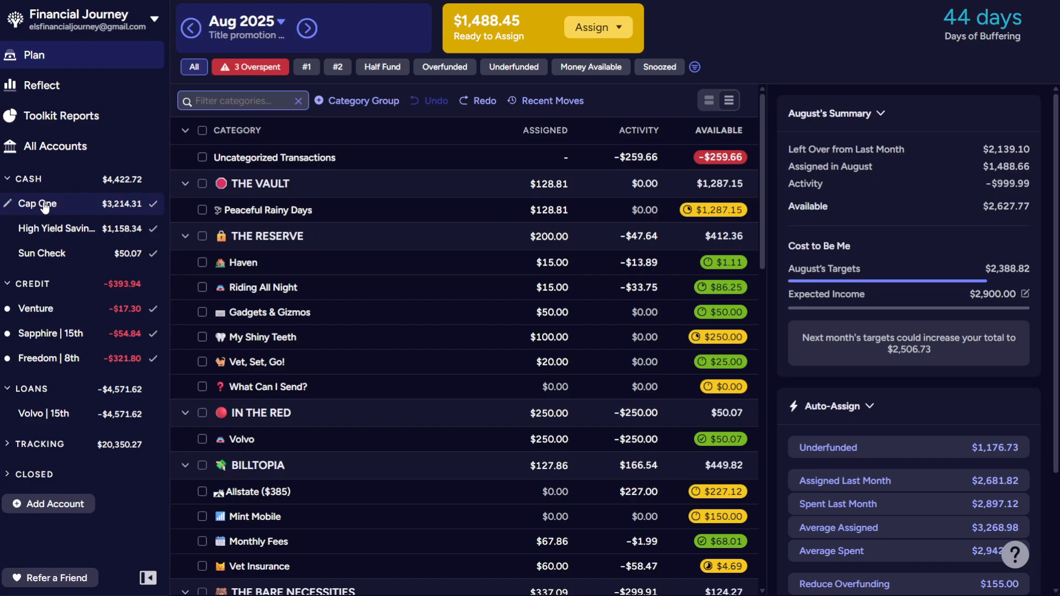
In the Cap One account, categorize the $25.00 WCIS transaction as What Can I Send? and approve it.
{"action": "left_click", "coordinate": [45, 206]}
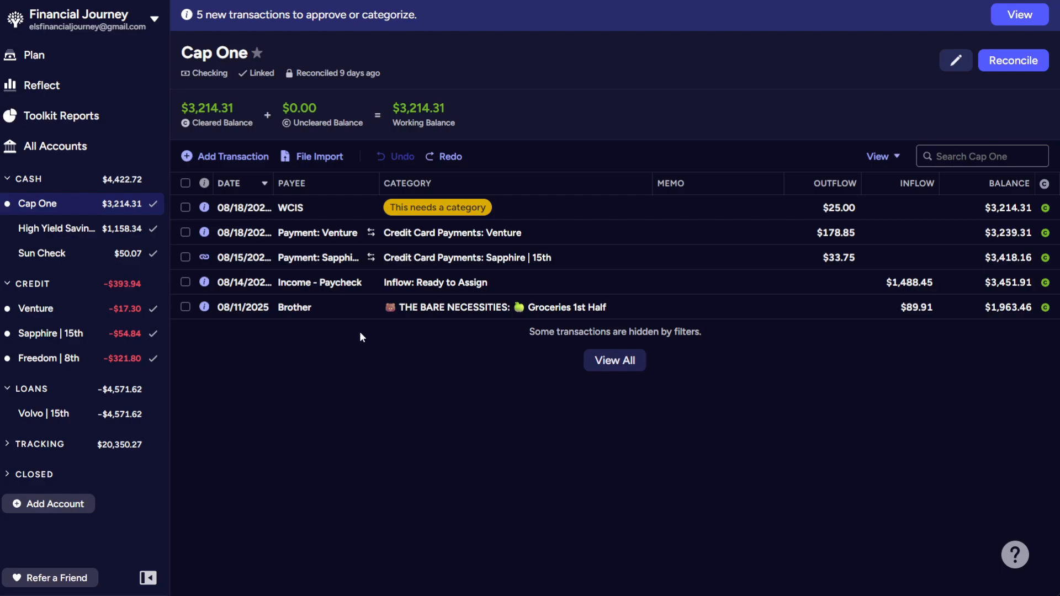
{"action": "left_click", "coordinate": [459, 207]}
{"action": "left_click", "coordinate": [458, 207]}
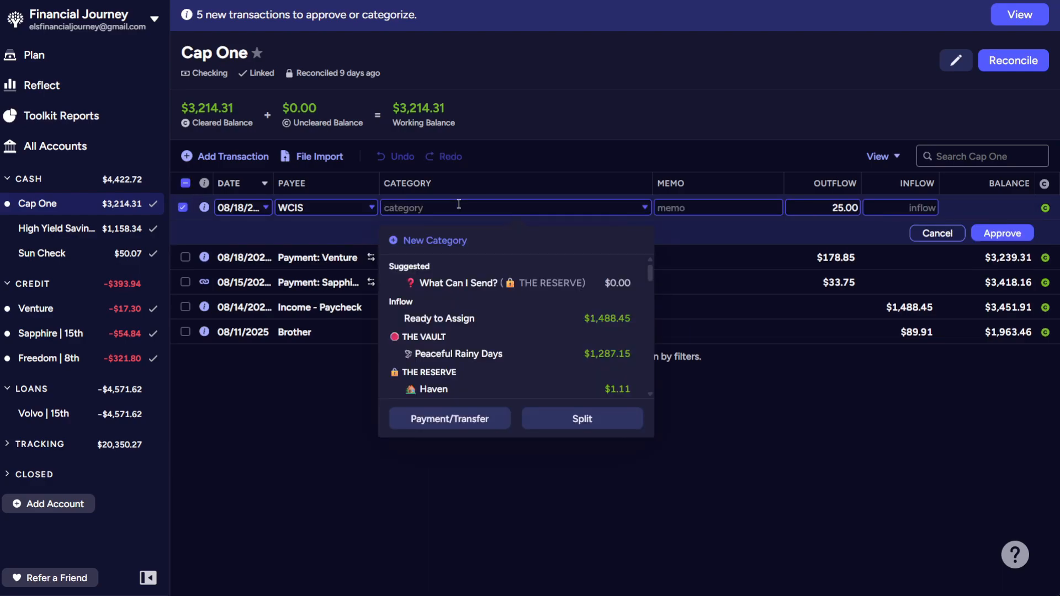
{"action": "left_click", "coordinate": [449, 281]}
{"action": "left_click", "coordinate": [999, 234]}
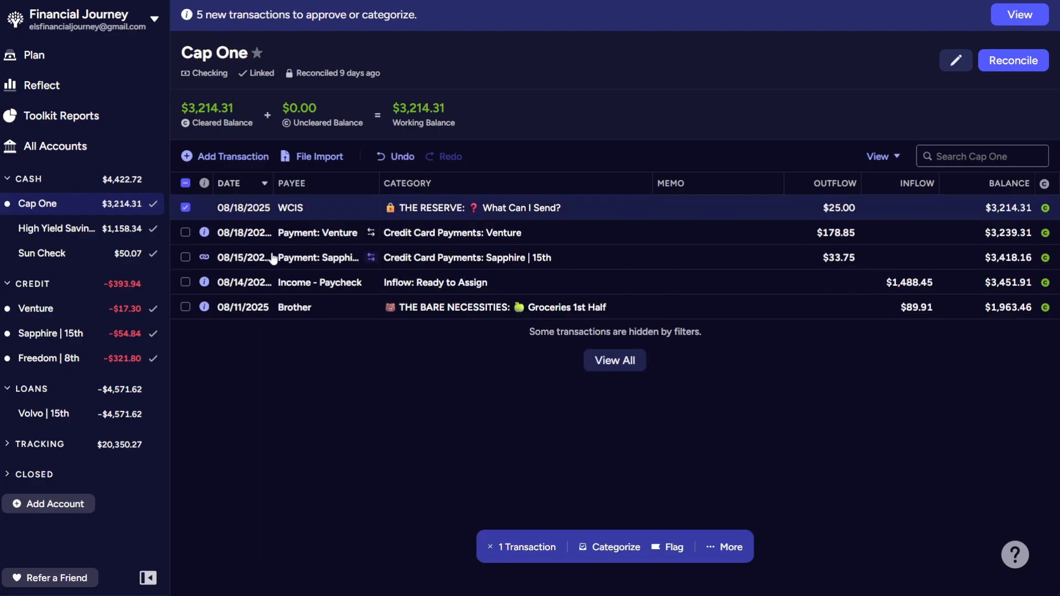
{"action": "left_click", "coordinate": [187, 207]}
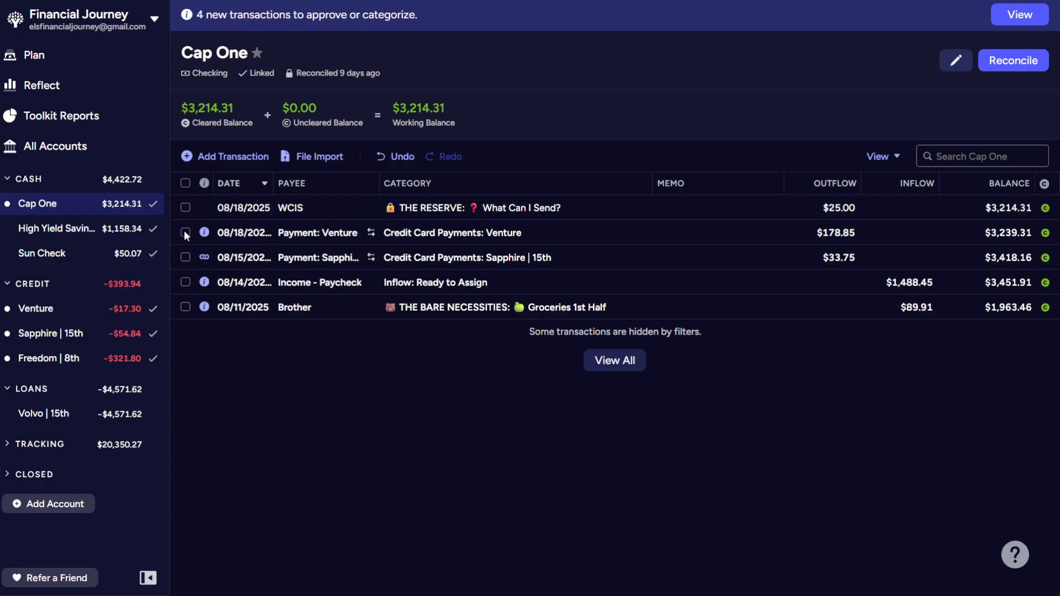
Approve the Venture payment, Sapphire payment and Income - Paycheck transactions together, then clear the selection.
{"action": "left_click", "coordinate": [185, 233]}
{"action": "left_click", "coordinate": [185, 257]}
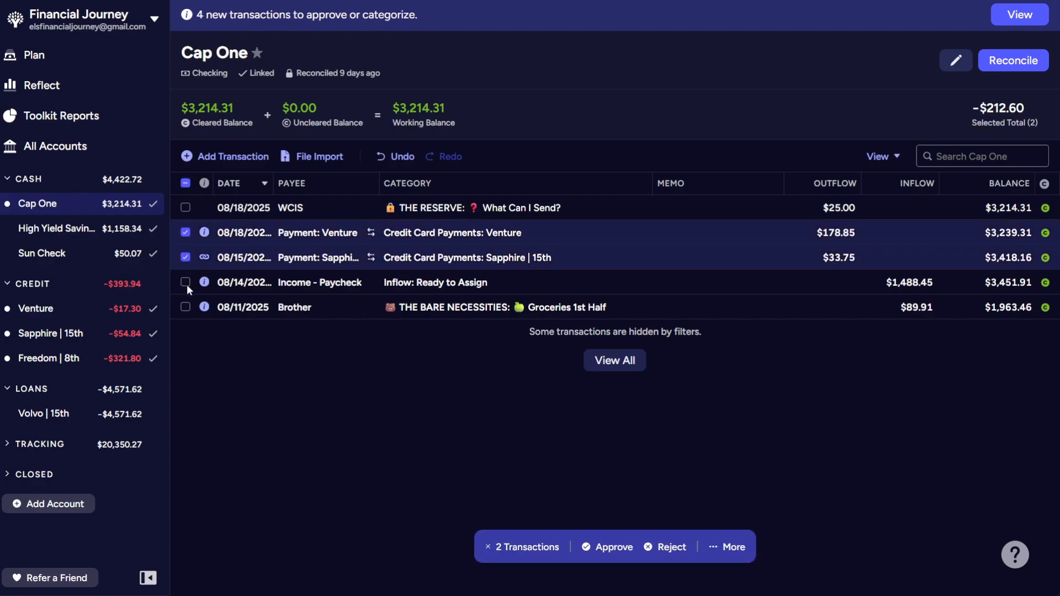
{"action": "left_click", "coordinate": [186, 282]}
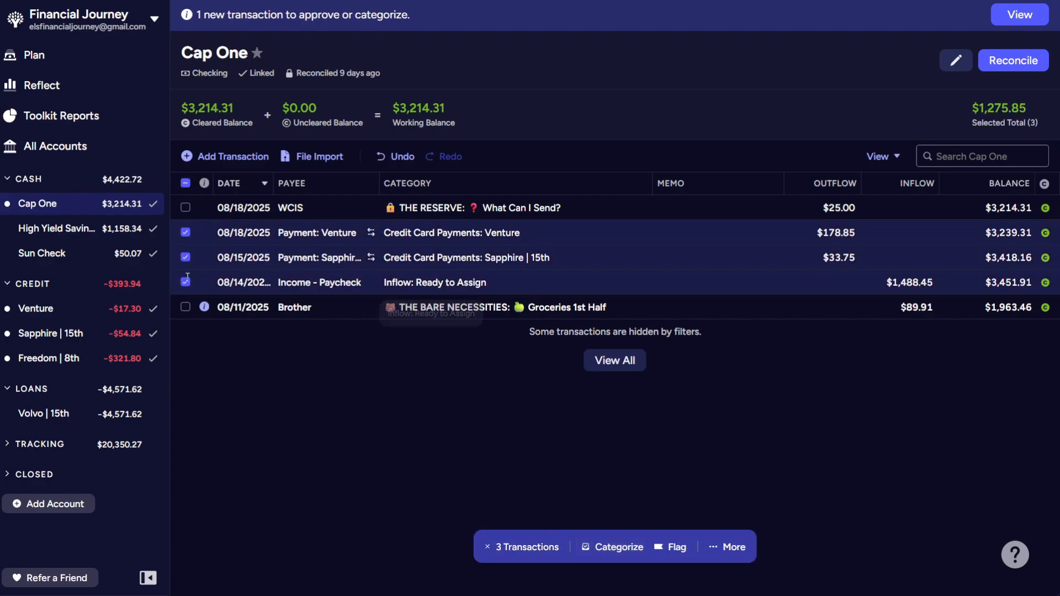
{"action": "left_click", "coordinate": [186, 183]}
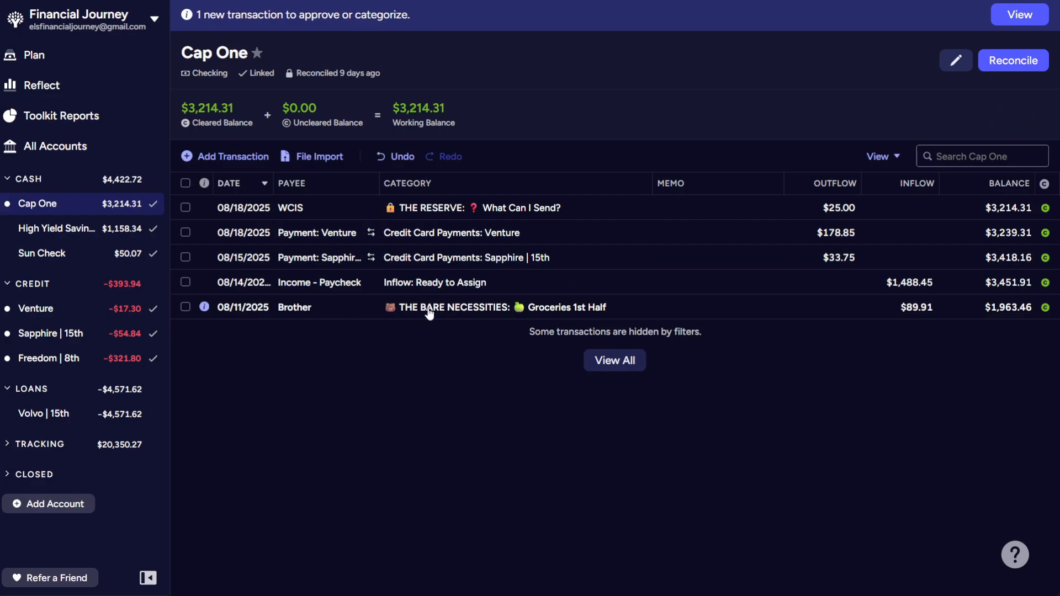
Change the category of the 08/11/2025 Brother inflow to Escape From Reality and approve the transaction.
{"action": "left_click", "coordinate": [566, 308]}
{"action": "left_click", "coordinate": [566, 307]}
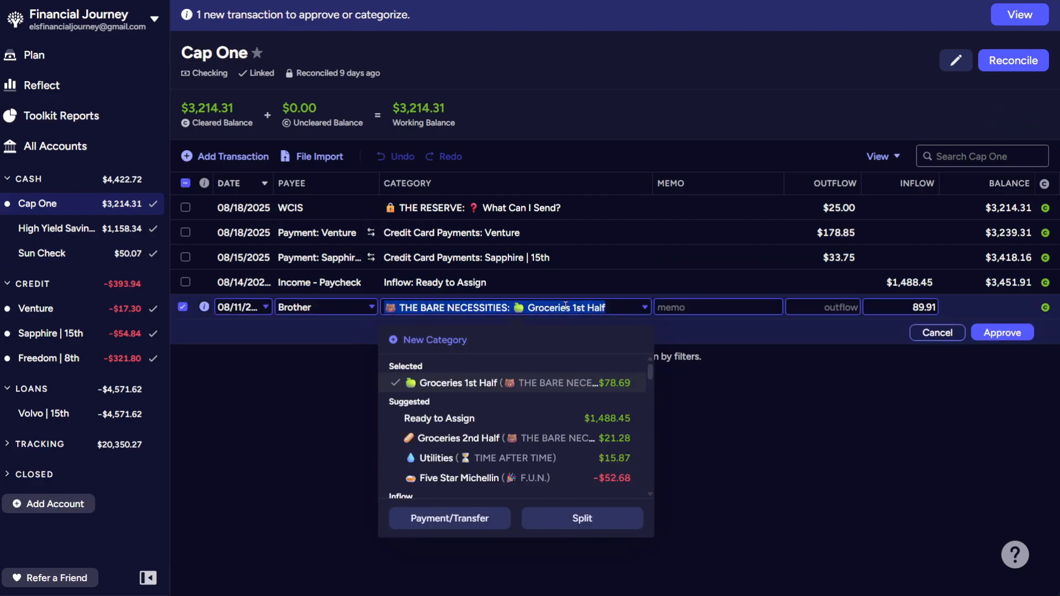
{"action": "type", "text": "esca"}
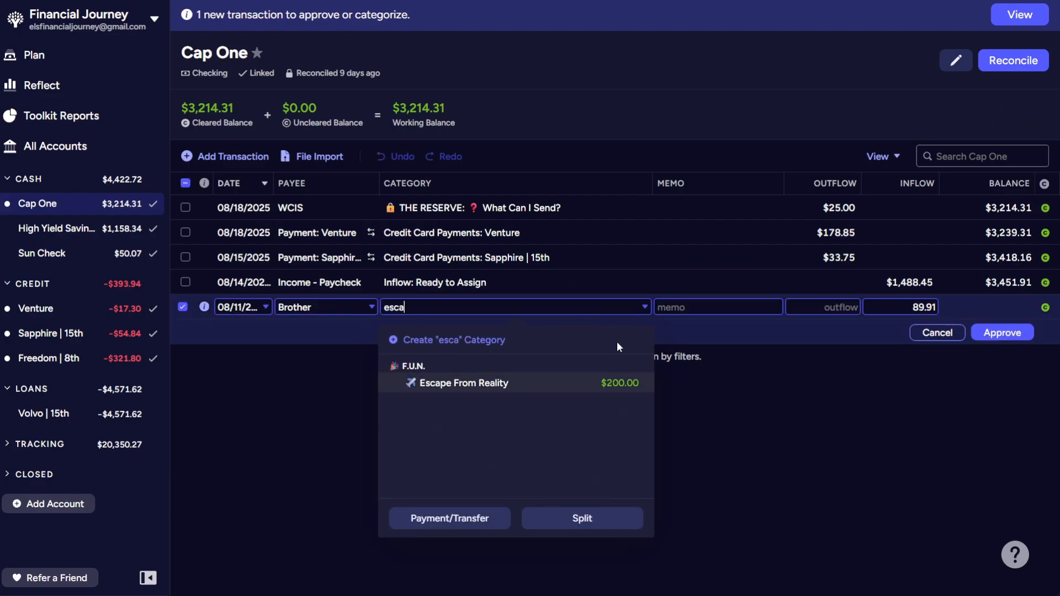
{"action": "left_click", "coordinate": [573, 387]}
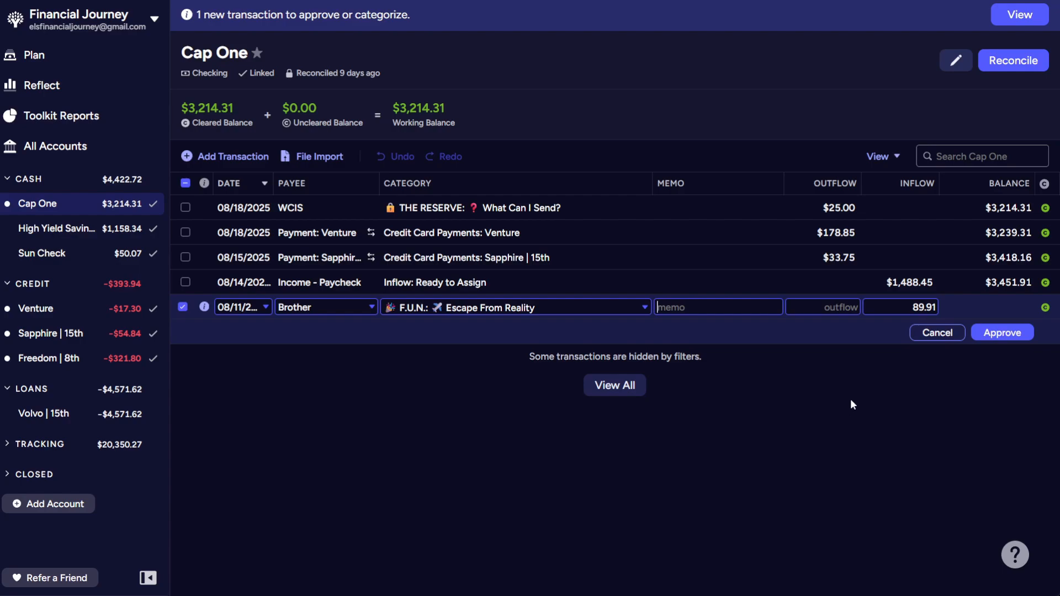
{"action": "left_click", "coordinate": [1000, 333]}
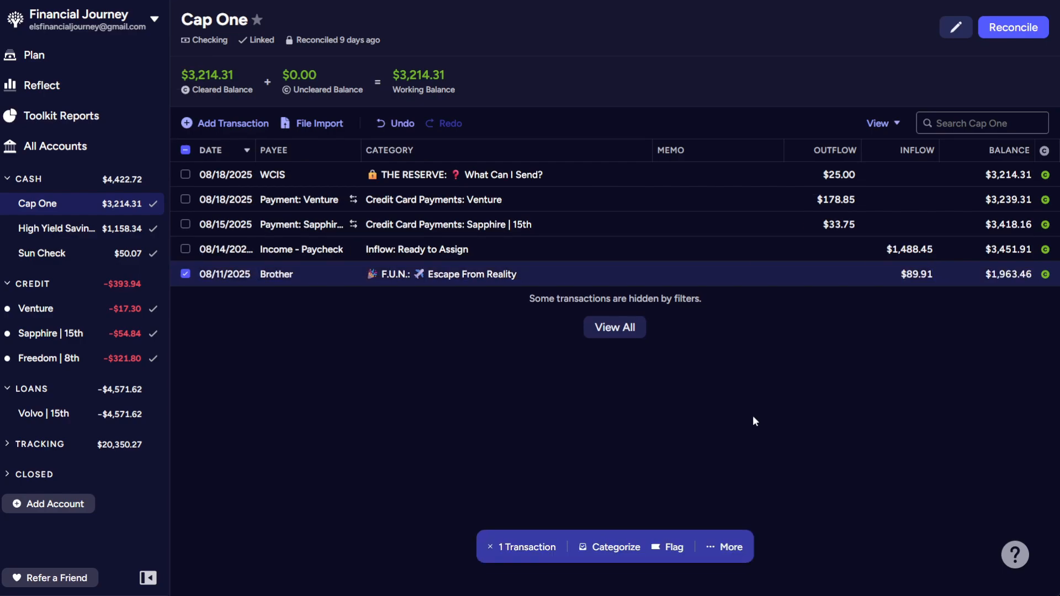
Clear the selection and reconcile the Cap One account using the bank connection's balance.
{"action": "left_click", "coordinate": [186, 274]}
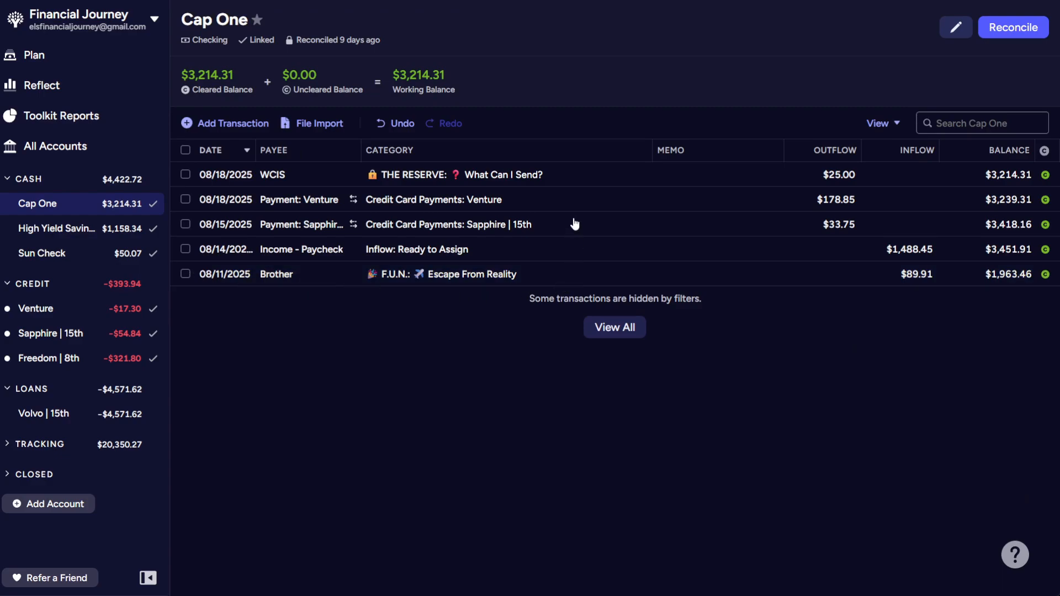
{"action": "left_click", "coordinate": [1031, 28]}
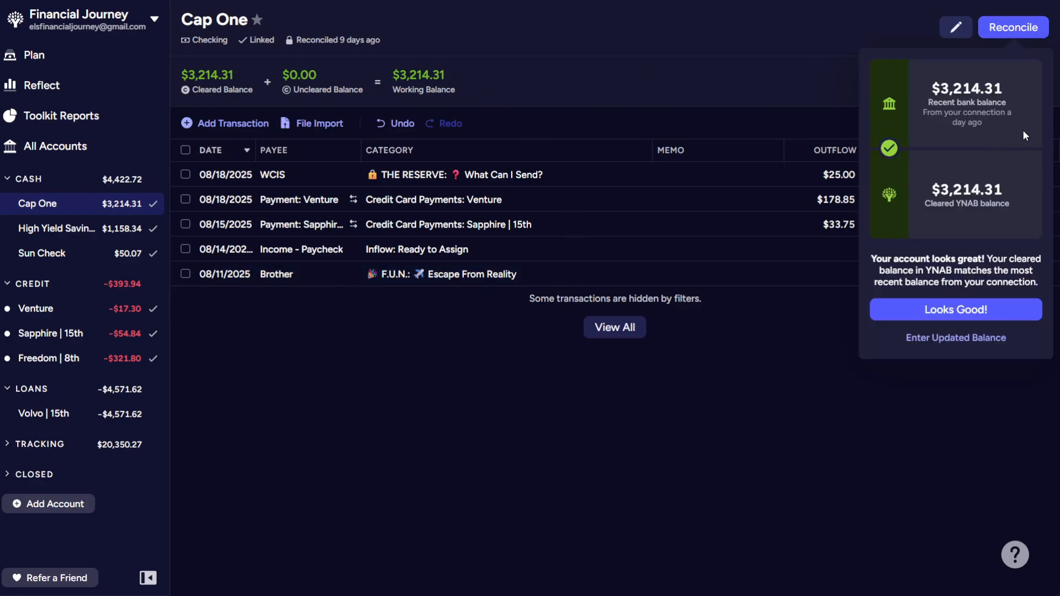
{"action": "left_click", "coordinate": [964, 310]}
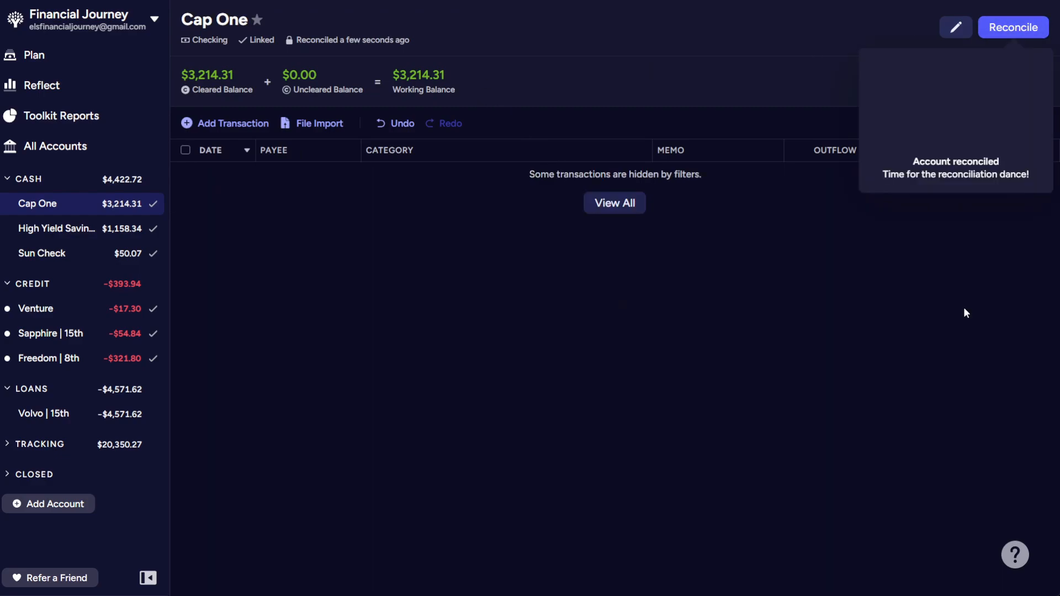
In the Venture credit card account, approve the 08/11/2025 Hardware Store transaction.
{"action": "left_click", "coordinate": [51, 318]}
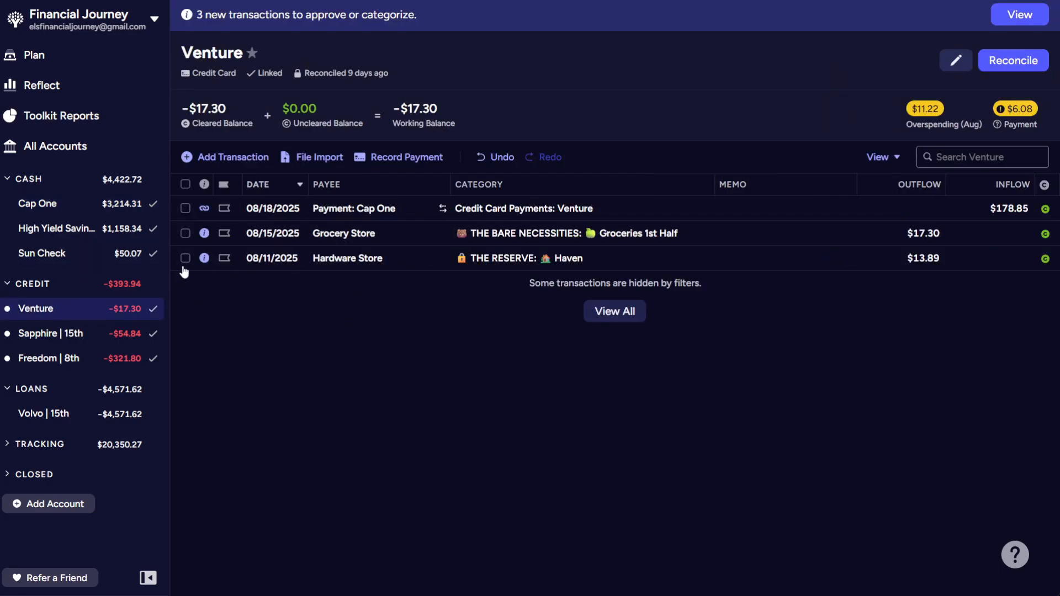
{"action": "left_click", "coordinate": [204, 258]}
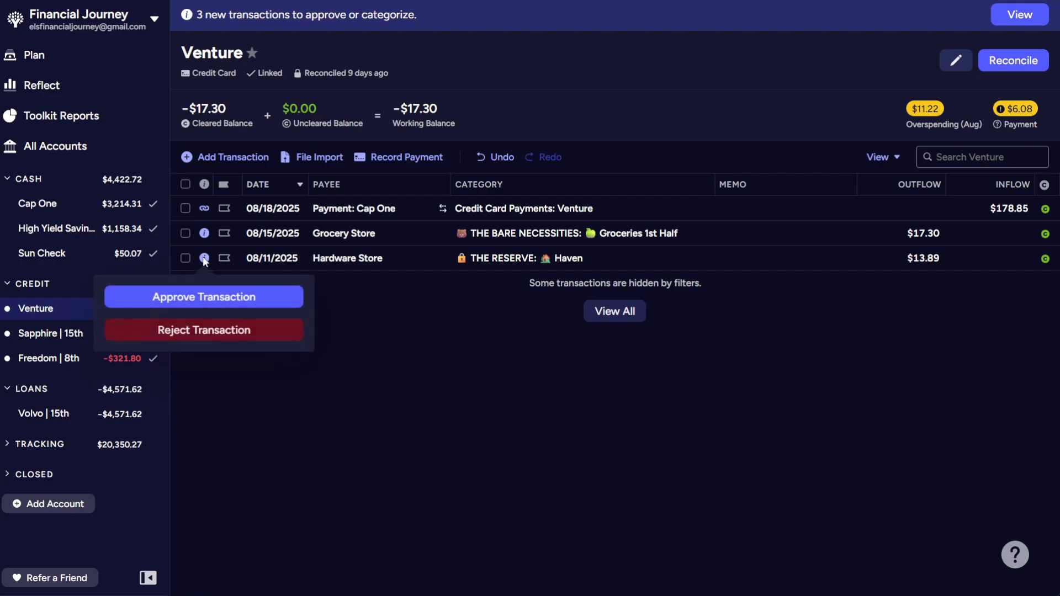
{"action": "left_click", "coordinate": [254, 305]}
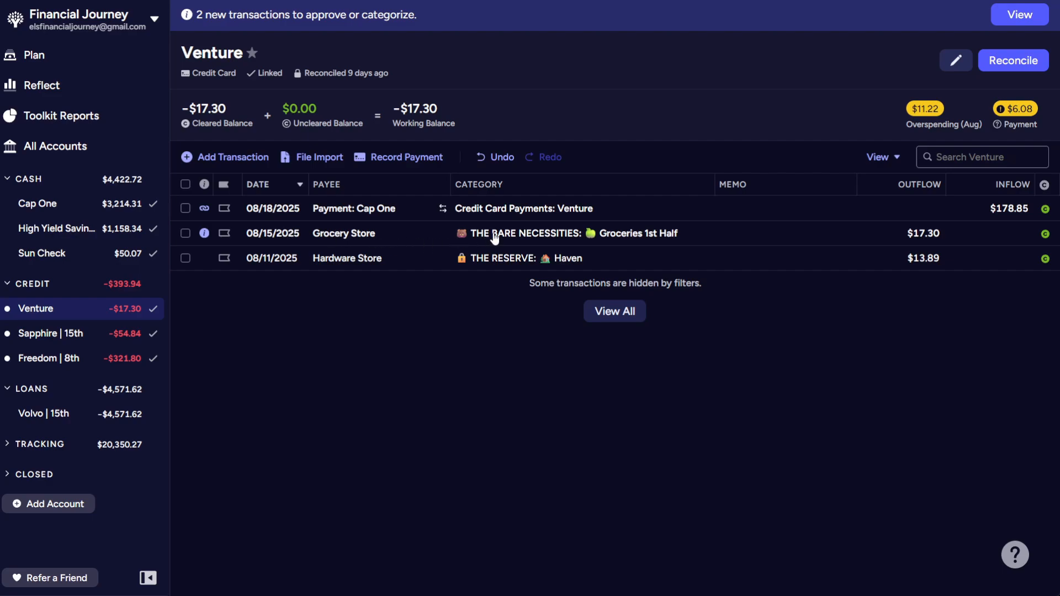
Recategorize the 08/15/2025 Grocery Store transaction as Groceries 2nd Half and approve it.
{"action": "left_click", "coordinate": [564, 233]}
{"action": "left_click", "coordinate": [564, 232]}
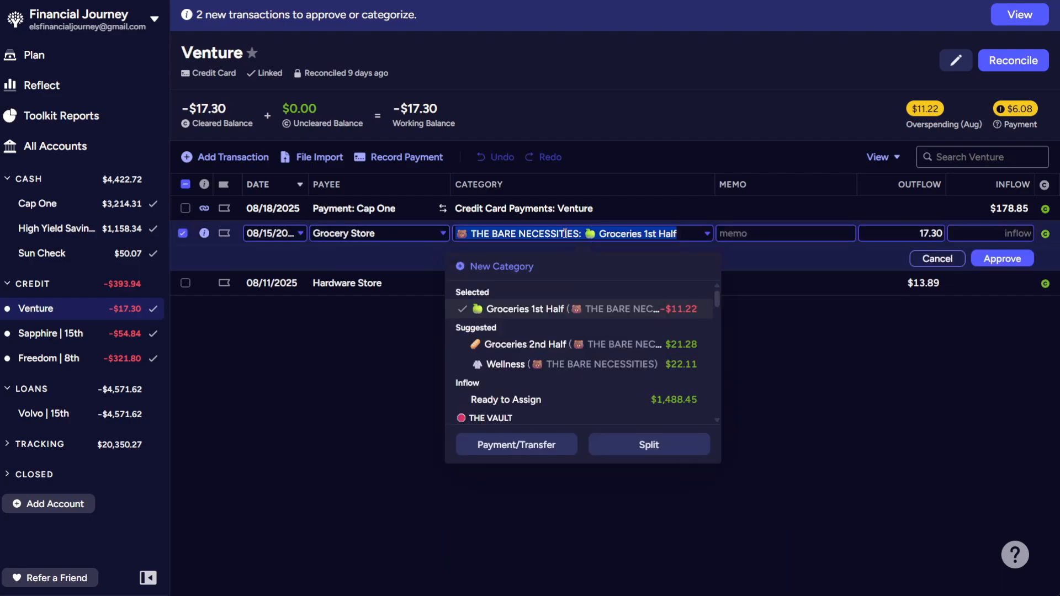
{"action": "left_click", "coordinate": [541, 346]}
{"action": "left_click", "coordinate": [984, 262]}
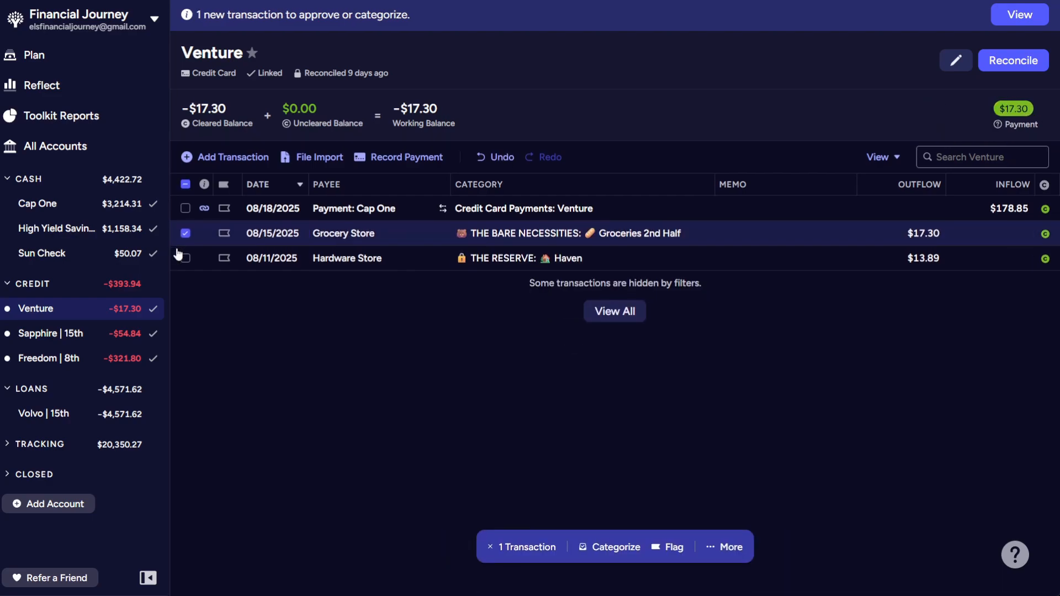
{"action": "left_click", "coordinate": [185, 233]}
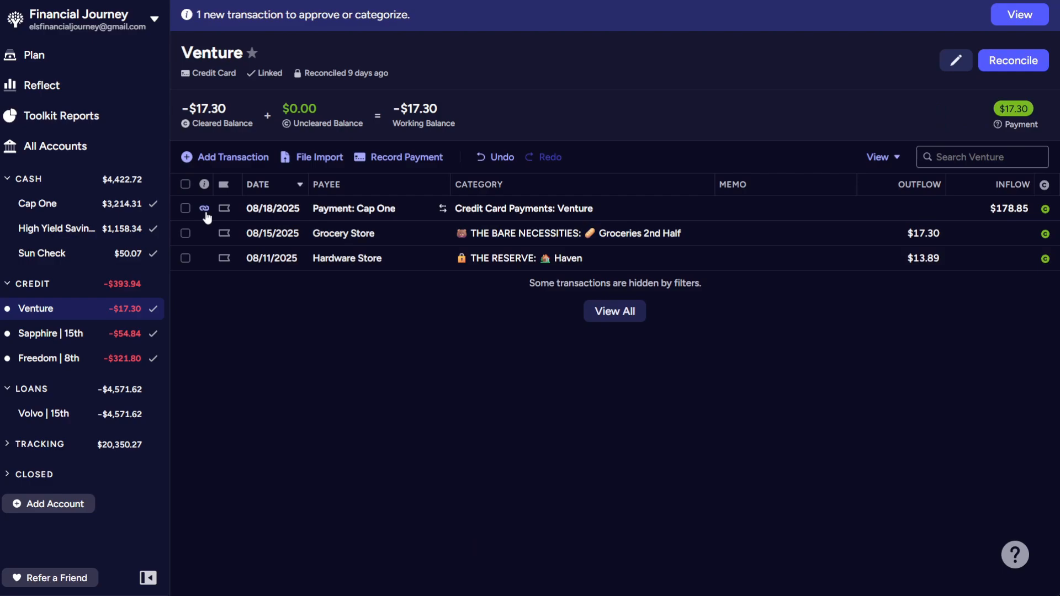
Approve the payment from Cap One and reconcile the Venture account using the bank connection's balance.
{"action": "left_click", "coordinate": [205, 208]}
{"action": "left_click", "coordinate": [217, 313]}
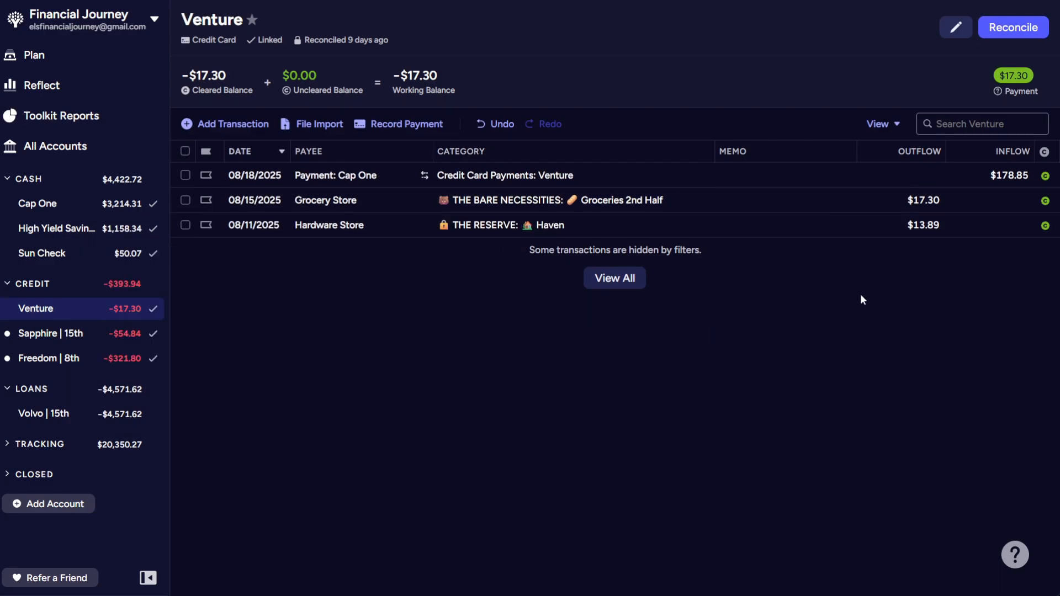
{"action": "left_click", "coordinate": [1014, 27]}
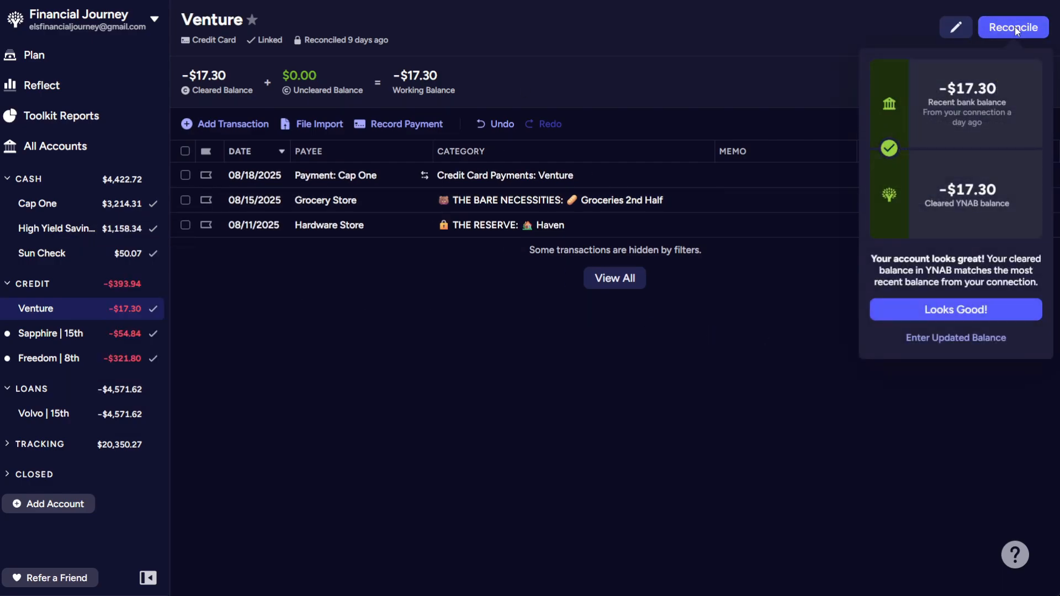
{"action": "left_click", "coordinate": [932, 310]}
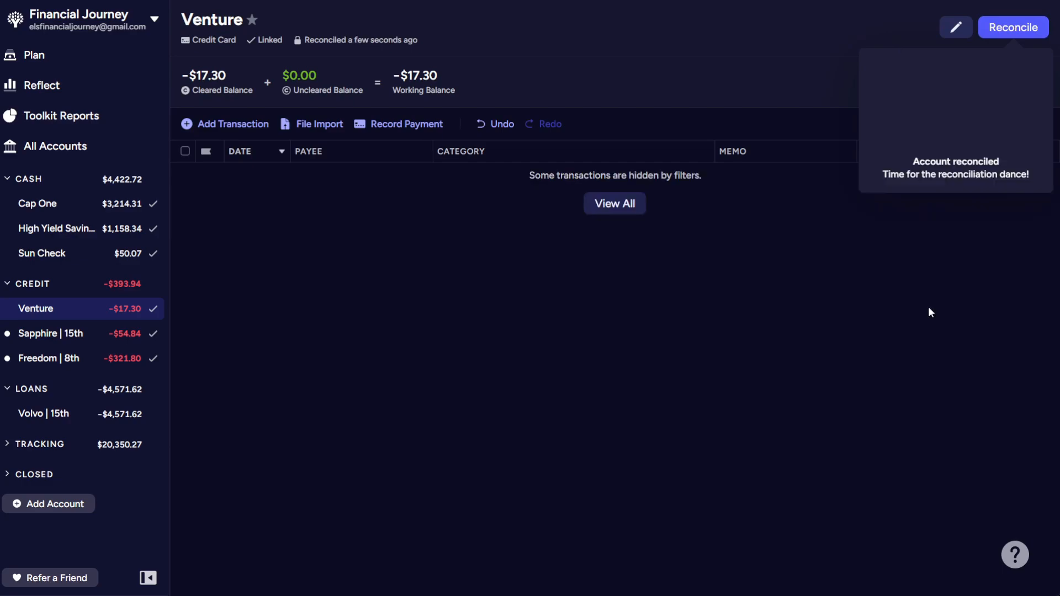
Start a new Venture transaction dated 08/18/2025 with the saved payee Amazon.
{"action": "left_click", "coordinate": [234, 125]}
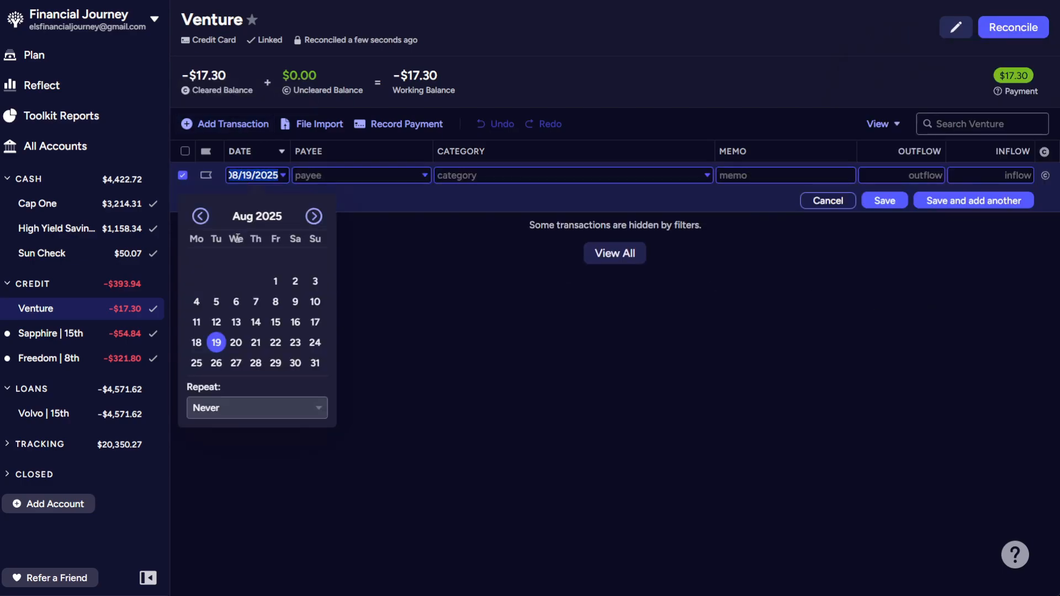
{"action": "left_click", "coordinate": [197, 343]}
{"action": "left_click", "coordinate": [356, 173]}
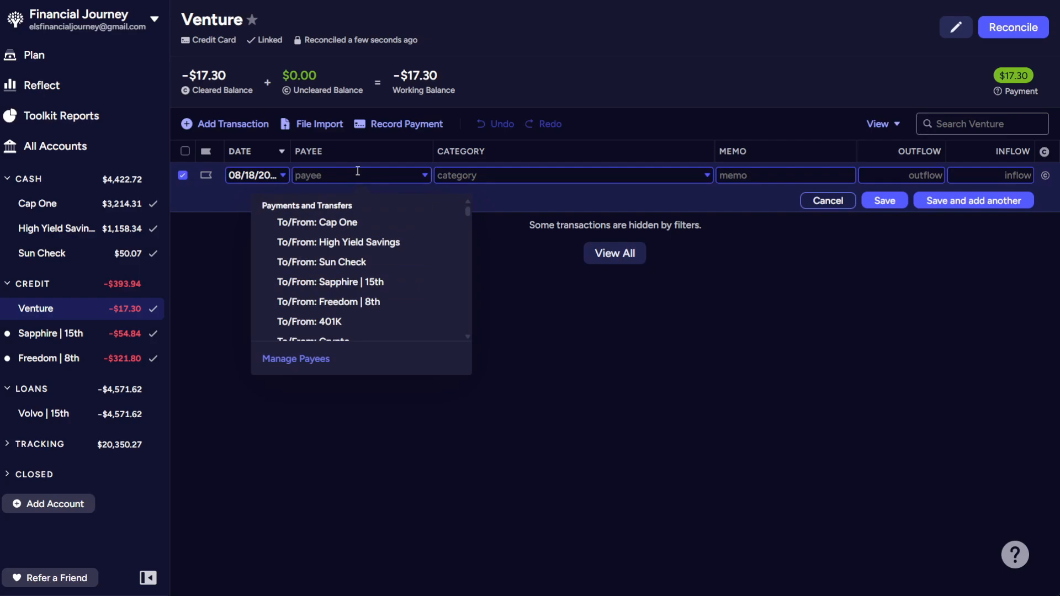
{"action": "type", "text": "amaz"}
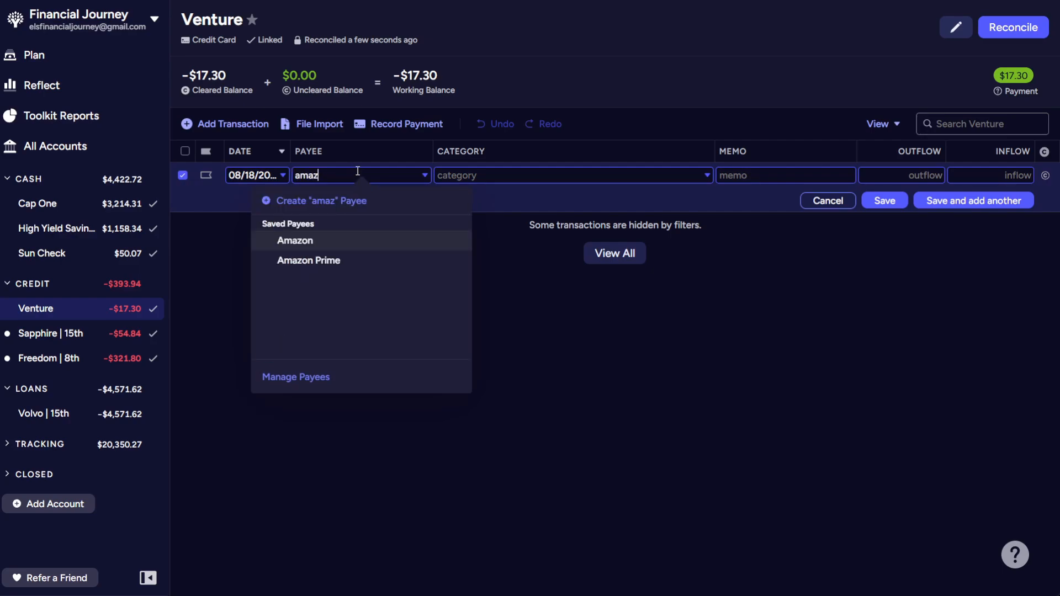
{"action": "key", "text": "Return"}
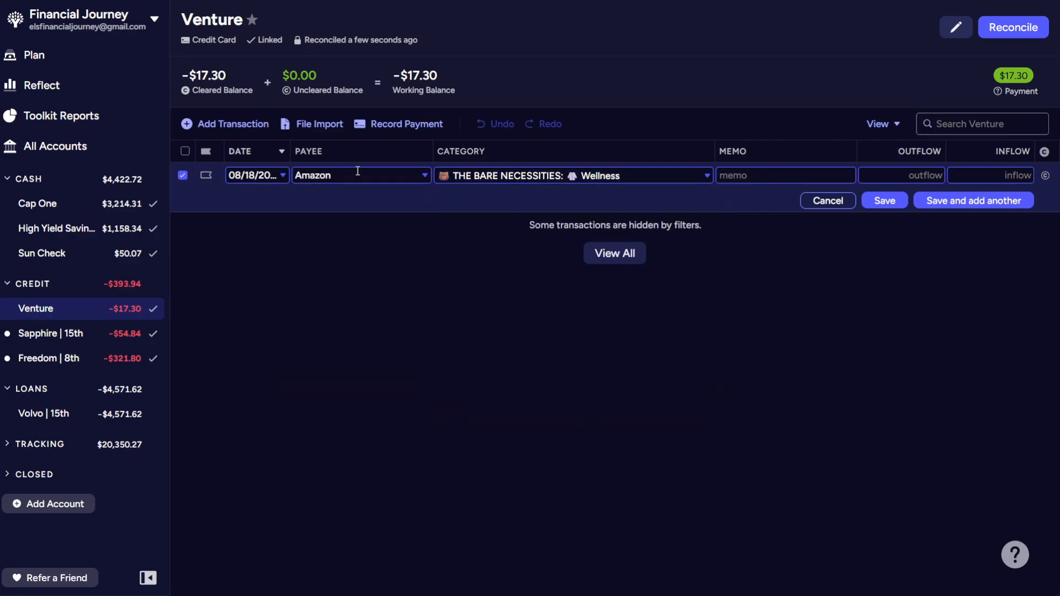
Give the Amazon transaction the memo "dad" and an outflow of 51.33, then save it and start another entry.
{"action": "type", "text": "dad"}
{"action": "key", "text": "Tab"}
{"action": "type", "text": "51.33"}
{"action": "key", "text": "Tab"}
{"action": "key", "text": "Tab"}
{"action": "key", "text": "Tab"}
{"action": "key", "text": "Tab"}
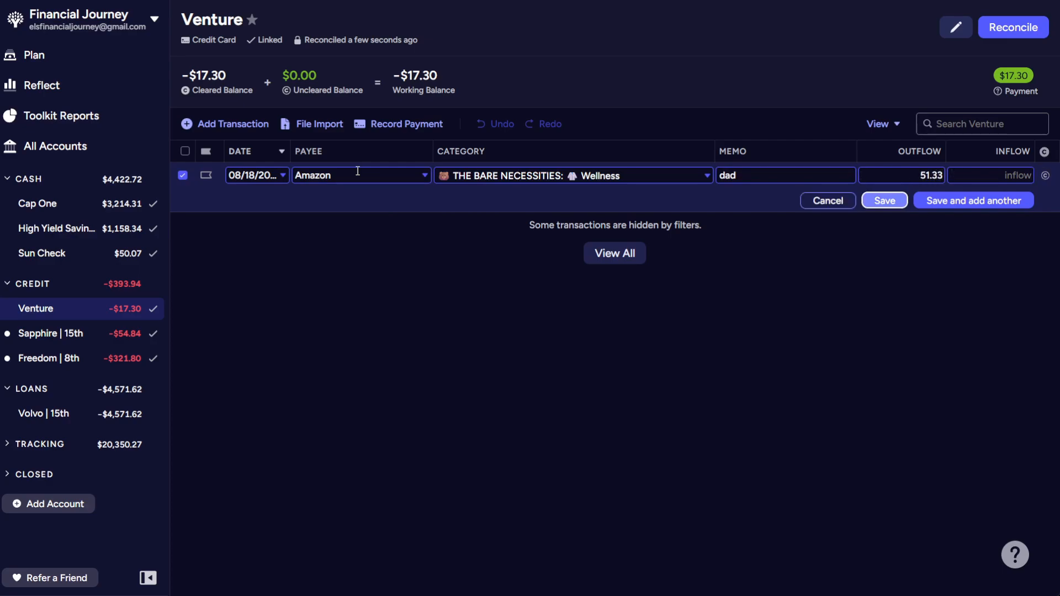
{"action": "key", "text": "Return"}
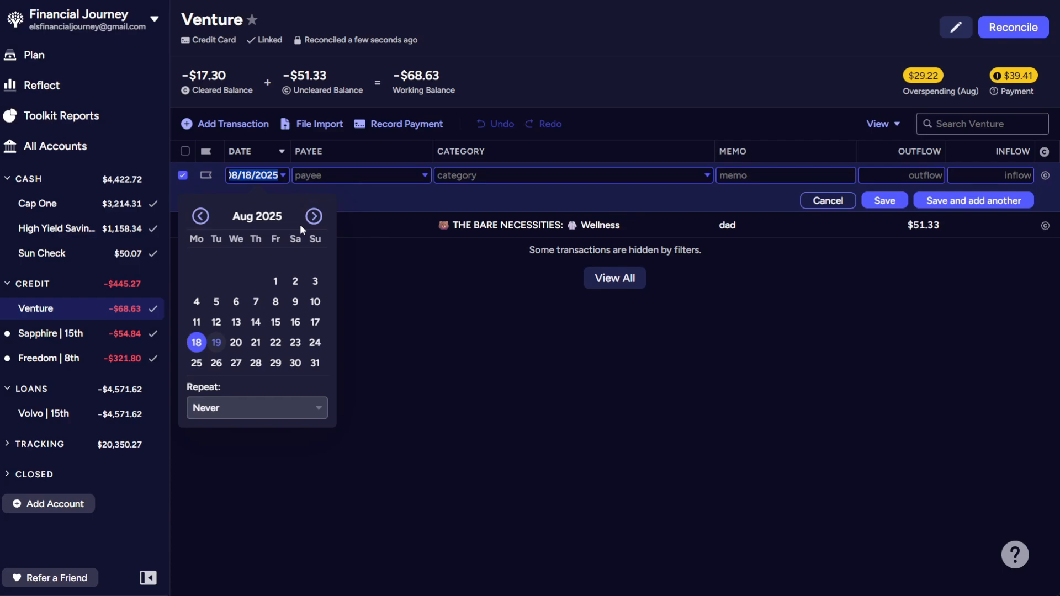
Enter and save a Delivery Services transaction dated 08/18/2025 under Five Star Michellin with an outflow of 32.54.
{"action": "key", "text": "Tab"}
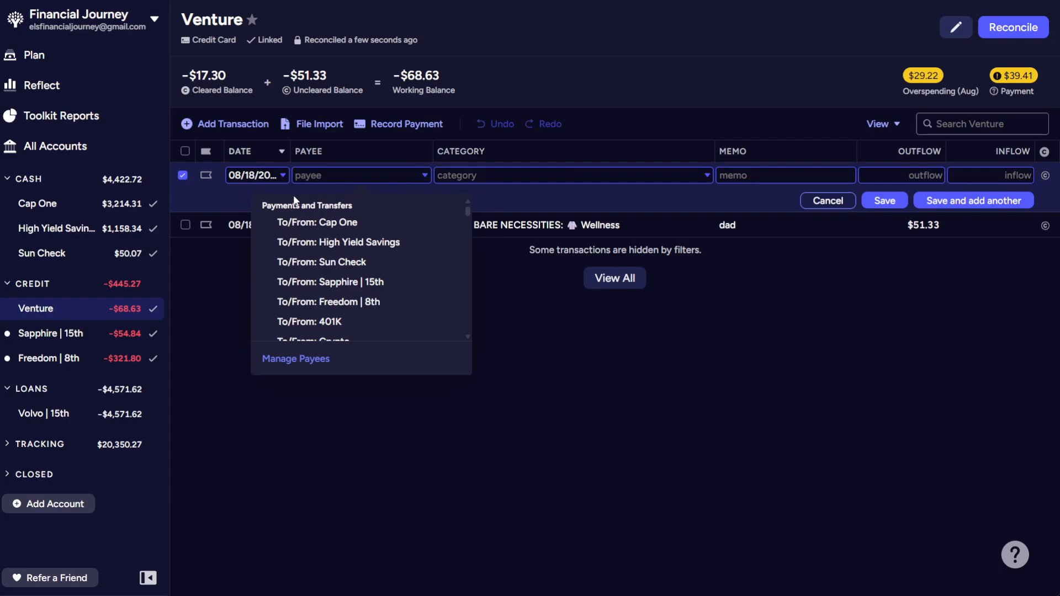
{"action": "type", "text": "deli"}
{"action": "key", "text": "Tab"}
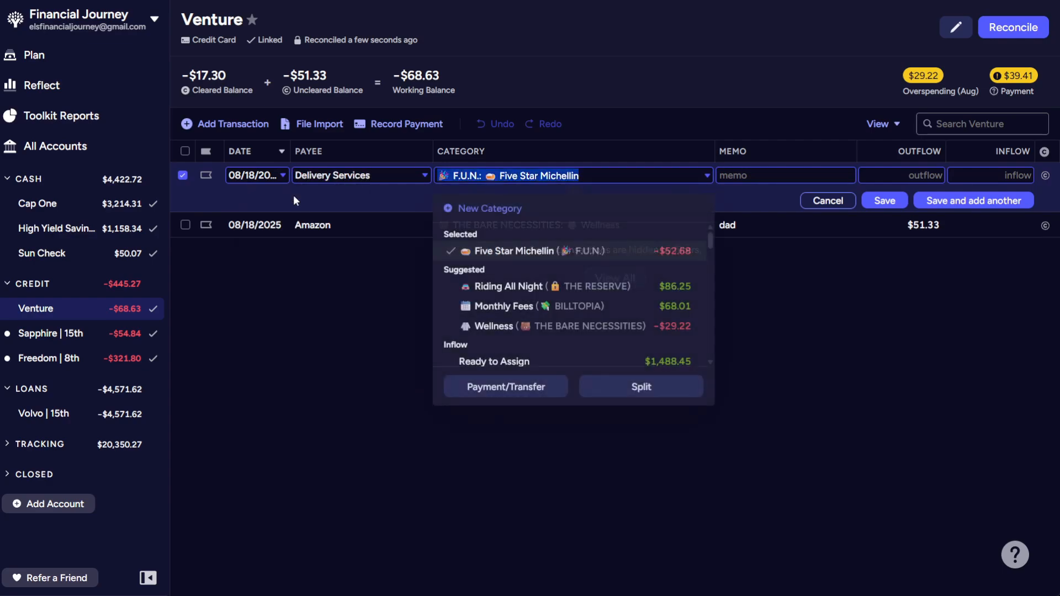
{"action": "key", "text": "Tab"}
{"action": "key", "text": "Tab"}
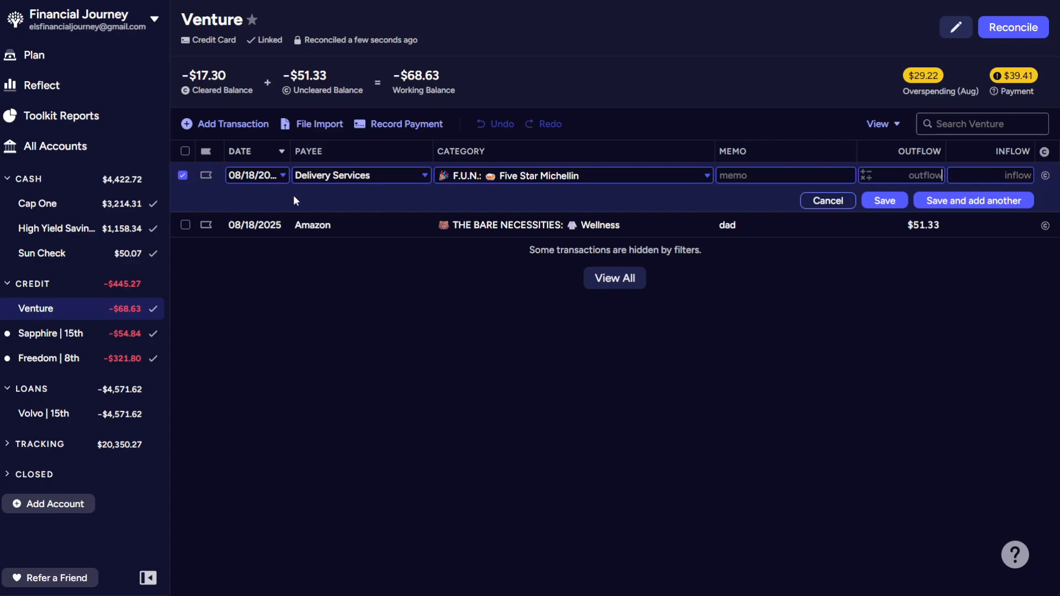
{"action": "type", "text": "32.54"}
{"action": "key", "text": "Tab"}
{"action": "key", "text": "Tab"}
{"action": "key", "text": "Tab"}
{"action": "key", "text": "Return"}
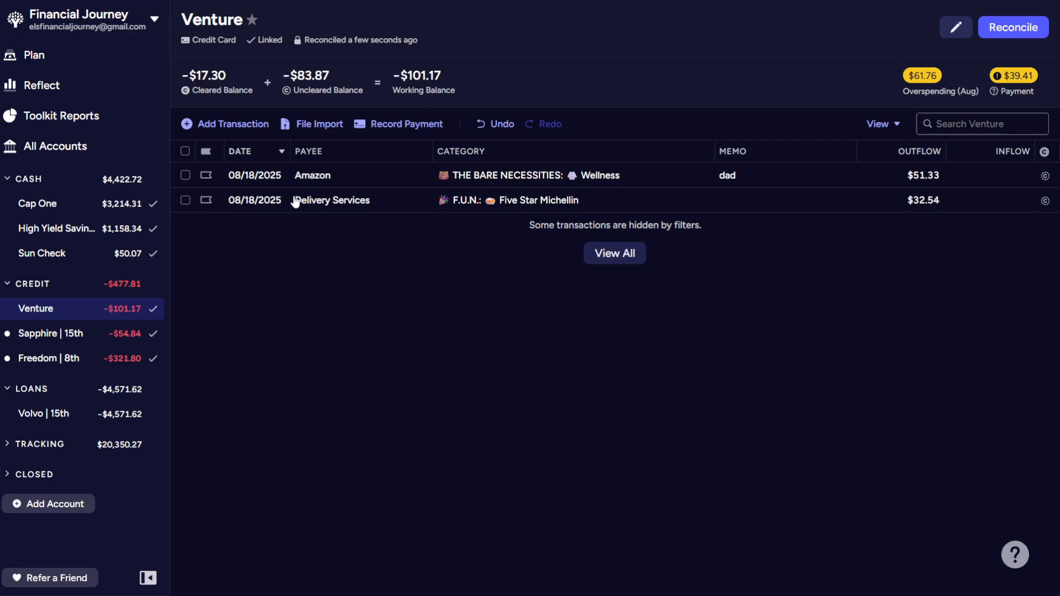
Open the Sapphire account and approve the Cap One payment and the Florida tag license transaction together.
{"action": "left_click", "coordinate": [77, 334]}
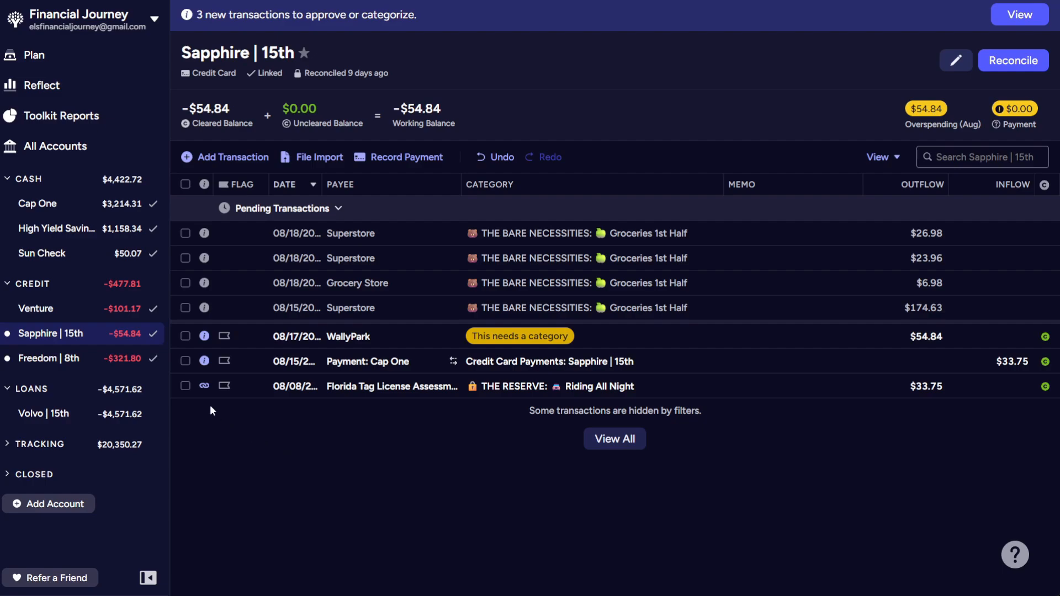
{"action": "left_click", "coordinate": [186, 361]}
{"action": "left_click", "coordinate": [185, 385]}
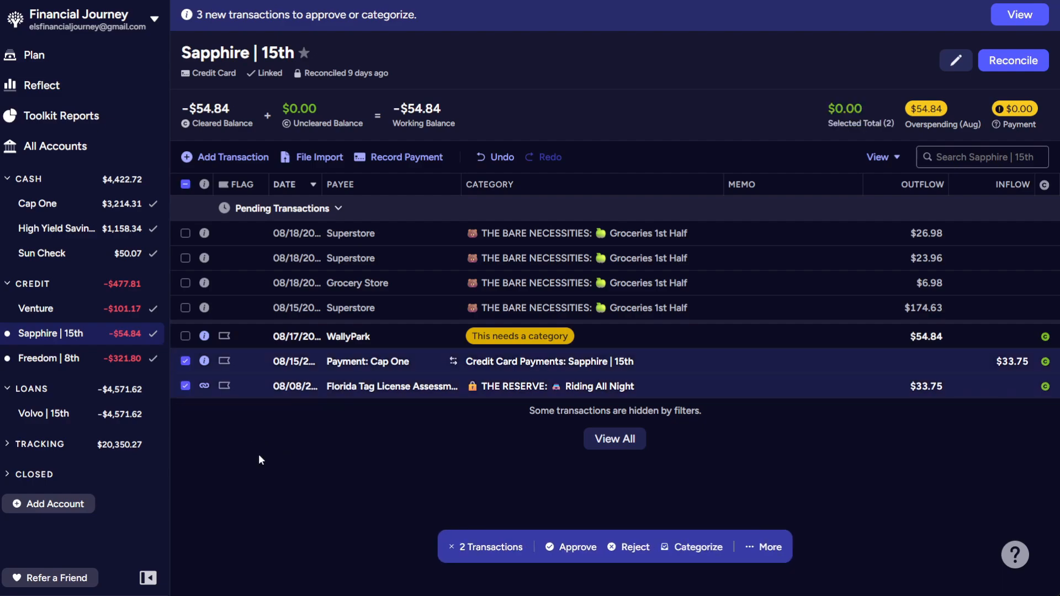
{"action": "left_click", "coordinate": [571, 556]}
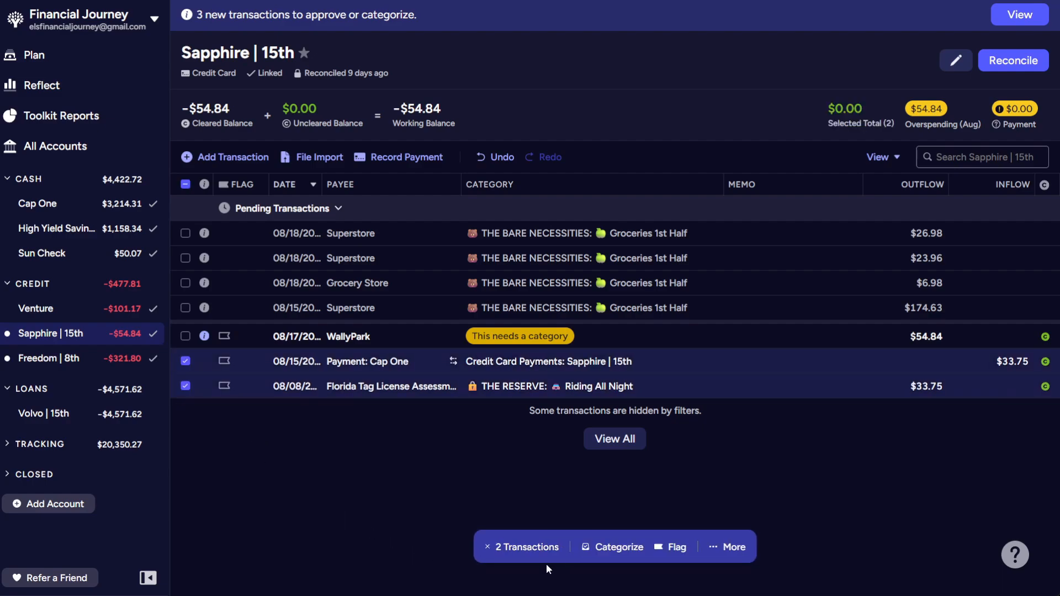
{"action": "left_click", "coordinate": [186, 361]}
{"action": "left_click", "coordinate": [186, 386]}
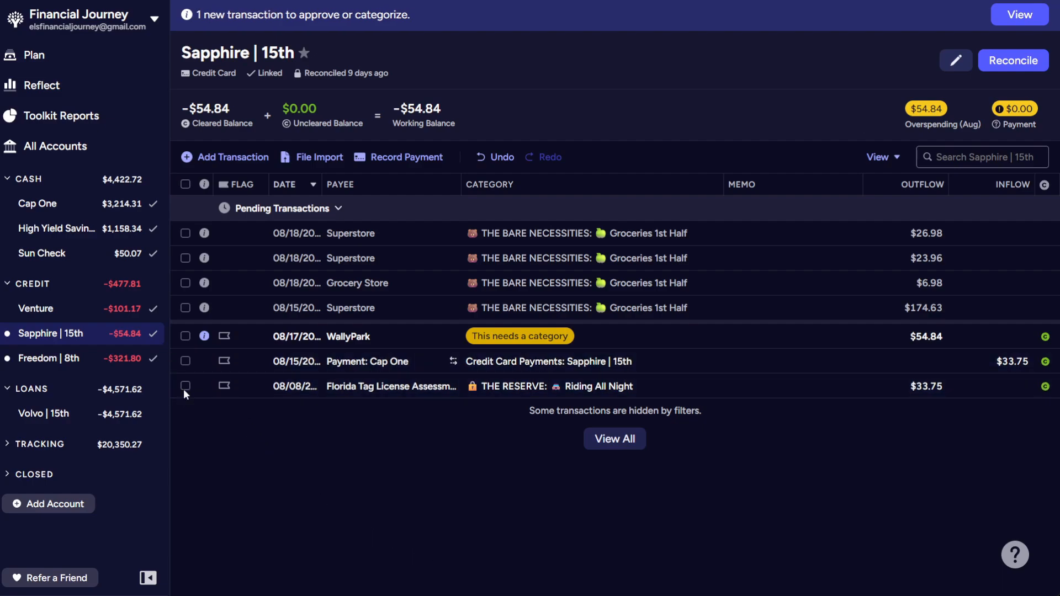
Categorize the WallyPark transaction as Escape From Reality and approve it.
{"action": "left_click", "coordinate": [549, 344]}
{"action": "left_click", "coordinate": [554, 335]}
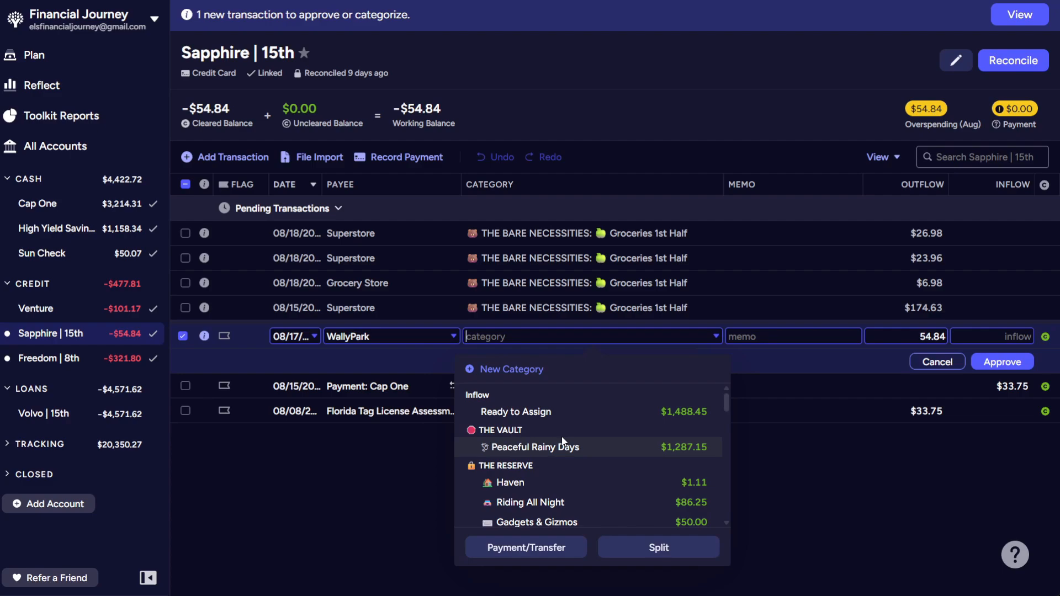
{"action": "scroll", "coordinate": [559, 469], "scroll_direction": "down", "scroll_amount": 5}
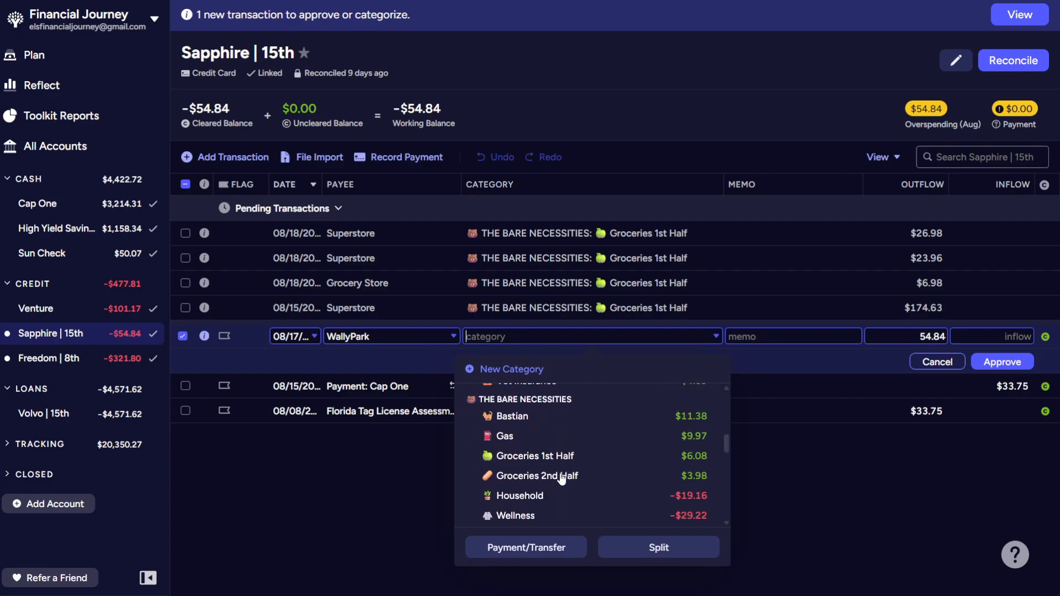
{"action": "type", "text": "es"}
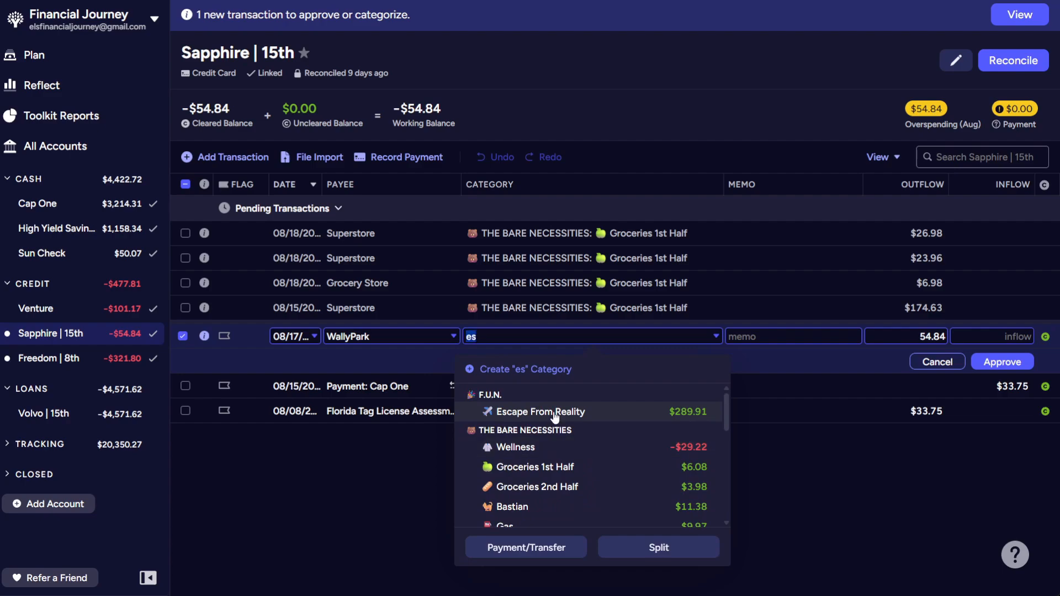
{"action": "left_click", "coordinate": [552, 409]}
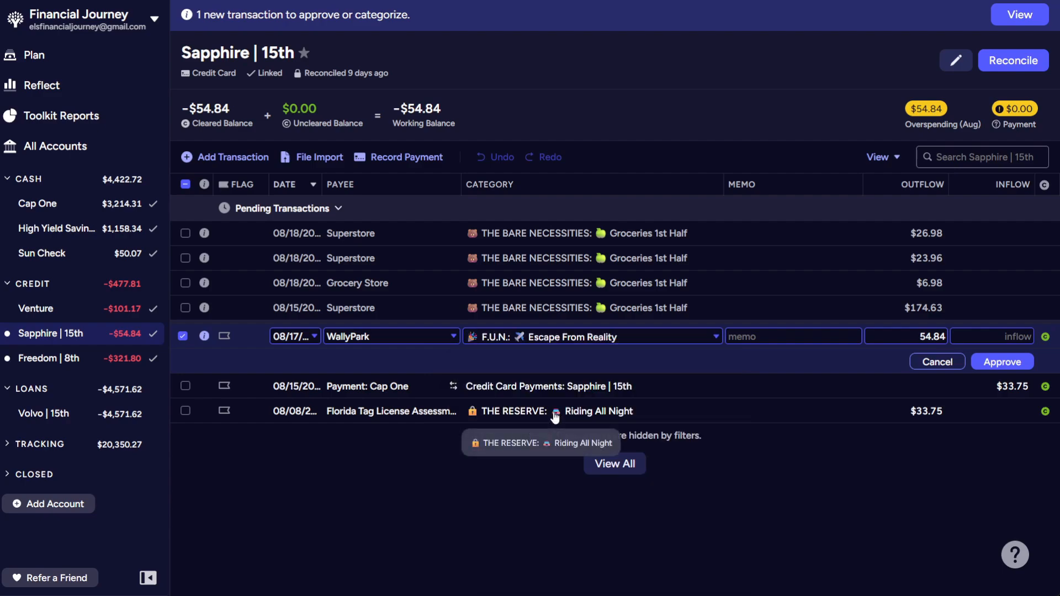
{"action": "left_click", "coordinate": [1003, 362]}
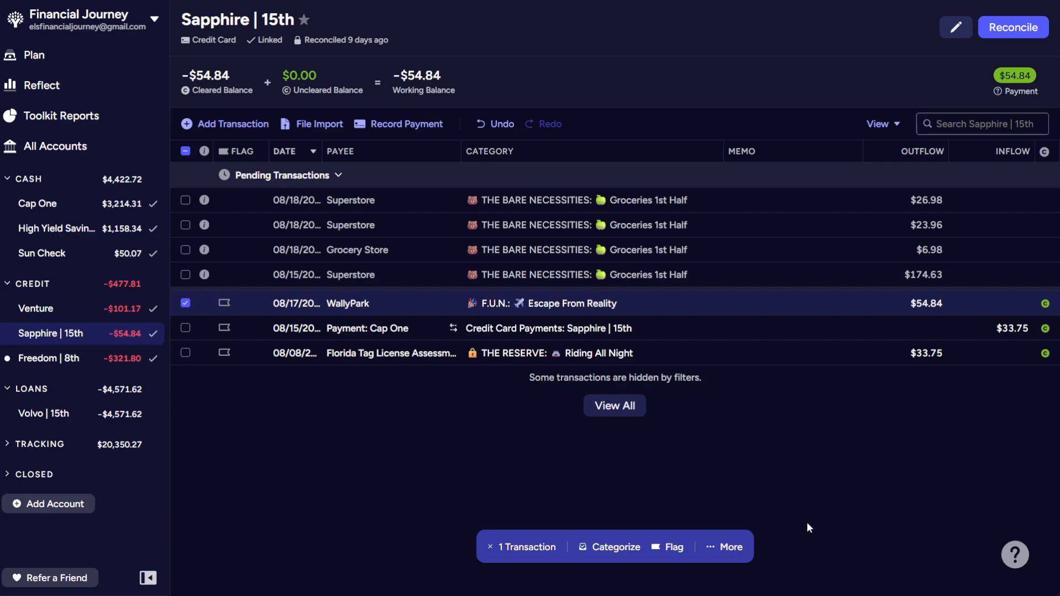
{"action": "left_click", "coordinate": [185, 302]}
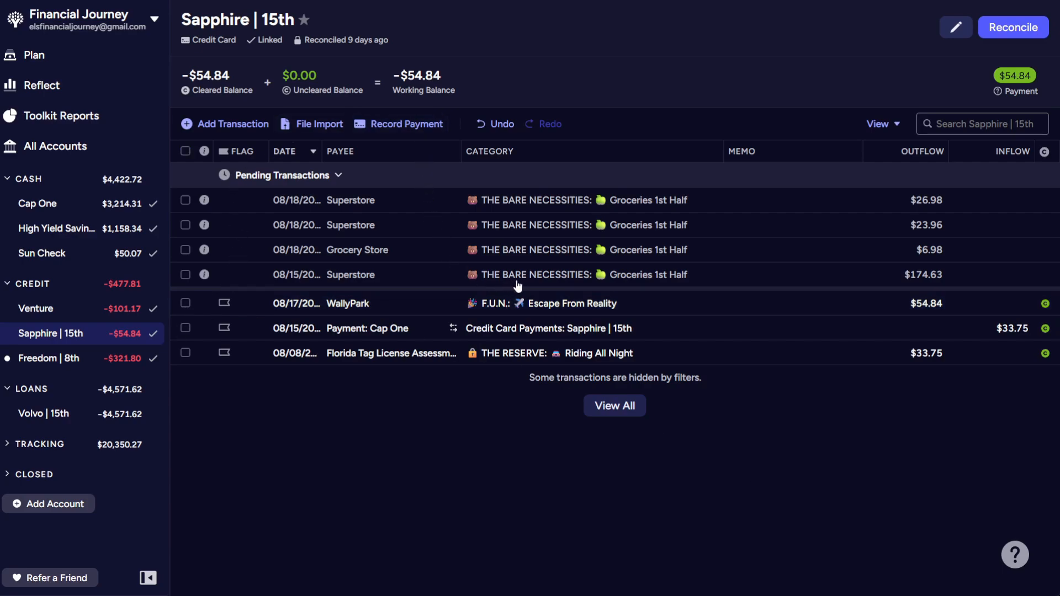
Assign the pending 08/15 Superstore transaction to Groceries 2nd Half, set its outflow to 154.85 and enter it in the register.
{"action": "left_click", "coordinate": [649, 277]}
{"action": "left_click", "coordinate": [649, 278]}
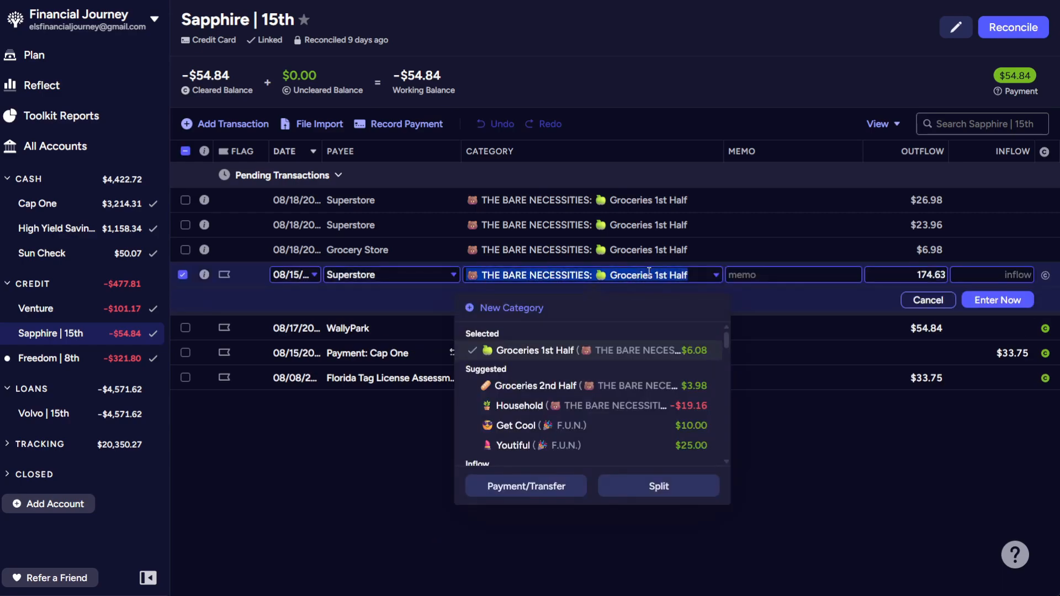
{"action": "left_click", "coordinate": [564, 386]}
{"action": "left_click", "coordinate": [924, 275]}
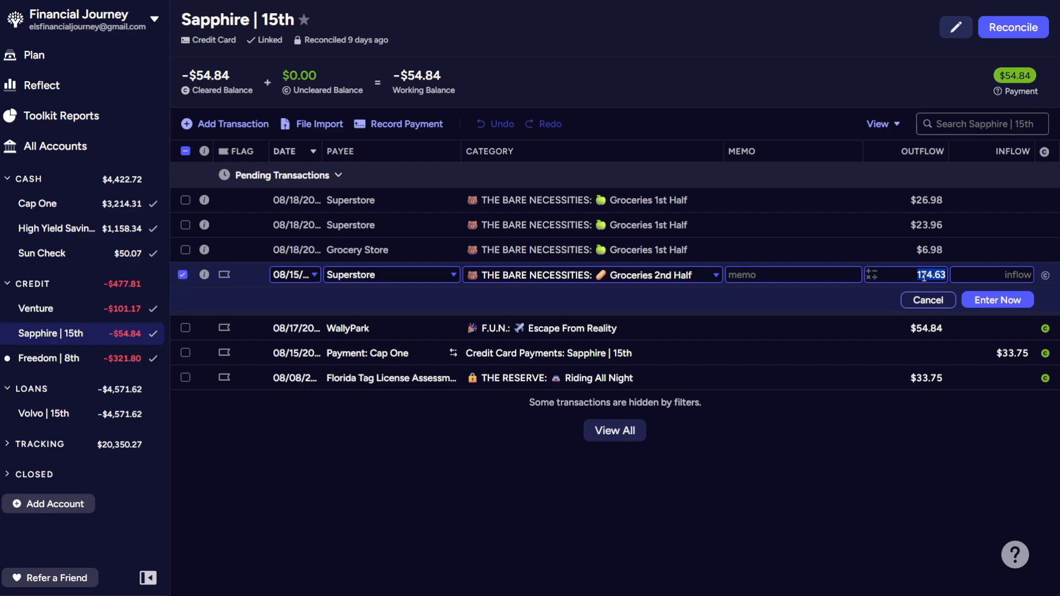
{"action": "type", "text": "154.85"}
{"action": "left_click", "coordinate": [1012, 302]}
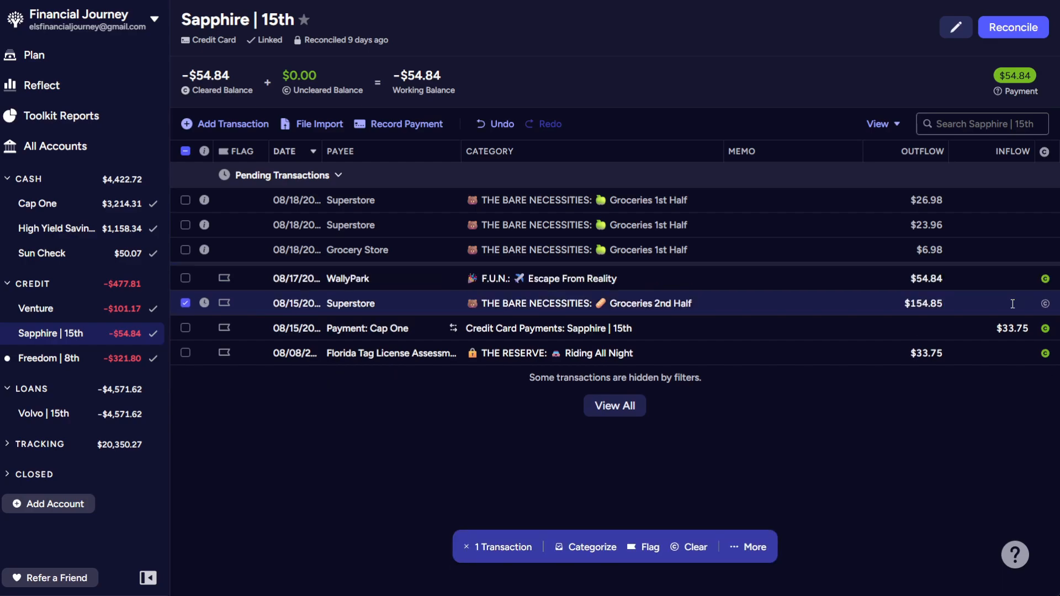
Mark the 08/15 Superstore transaction as cleared and reconcile the Sapphire account.
{"action": "left_click", "coordinate": [1045, 304]}
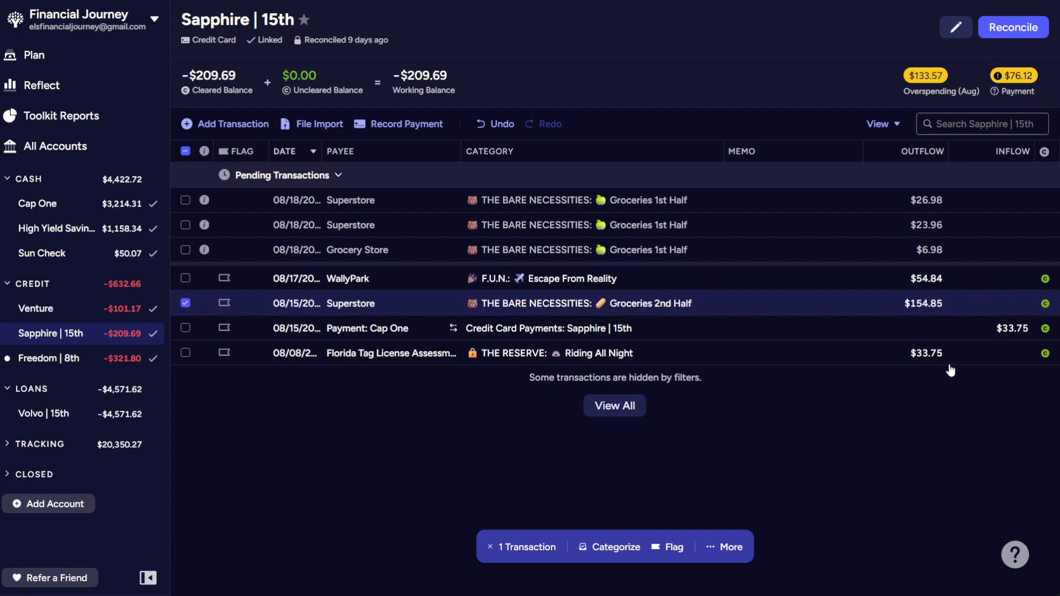
{"action": "left_click", "coordinate": [185, 303]}
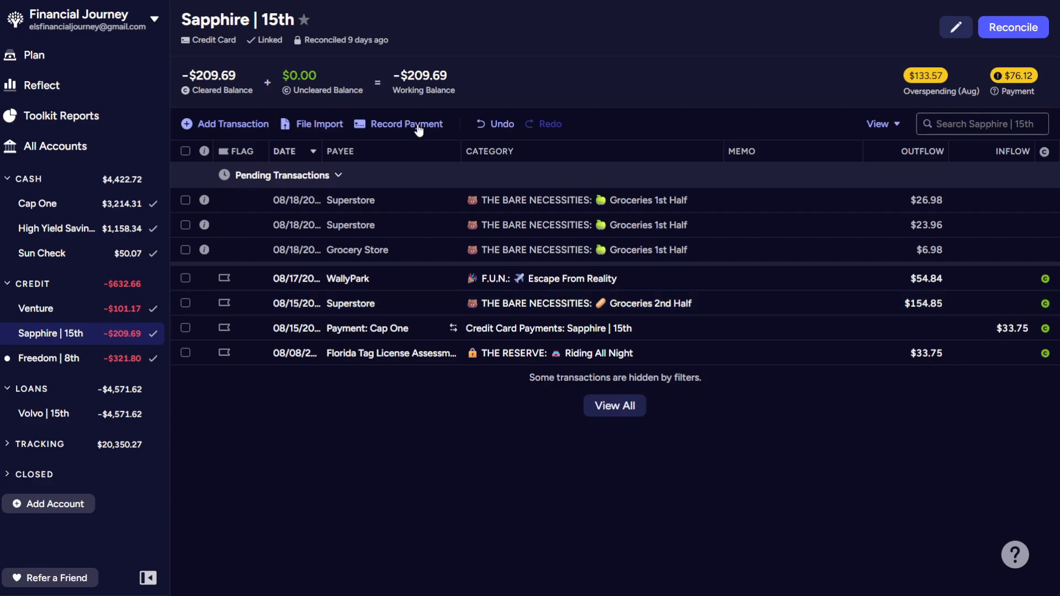
{"action": "left_click", "coordinate": [1013, 27]}
{"action": "left_click", "coordinate": [955, 311]}
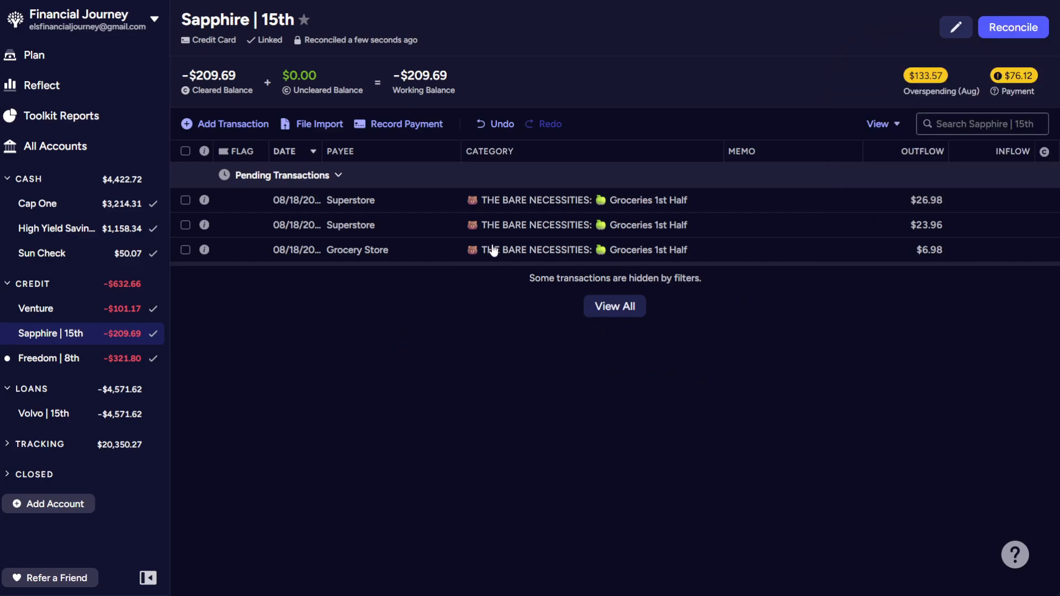
Assign the pending Grocery Store transaction to Groceries 2nd Half and enter it in the register.
{"action": "left_click", "coordinate": [652, 249]}
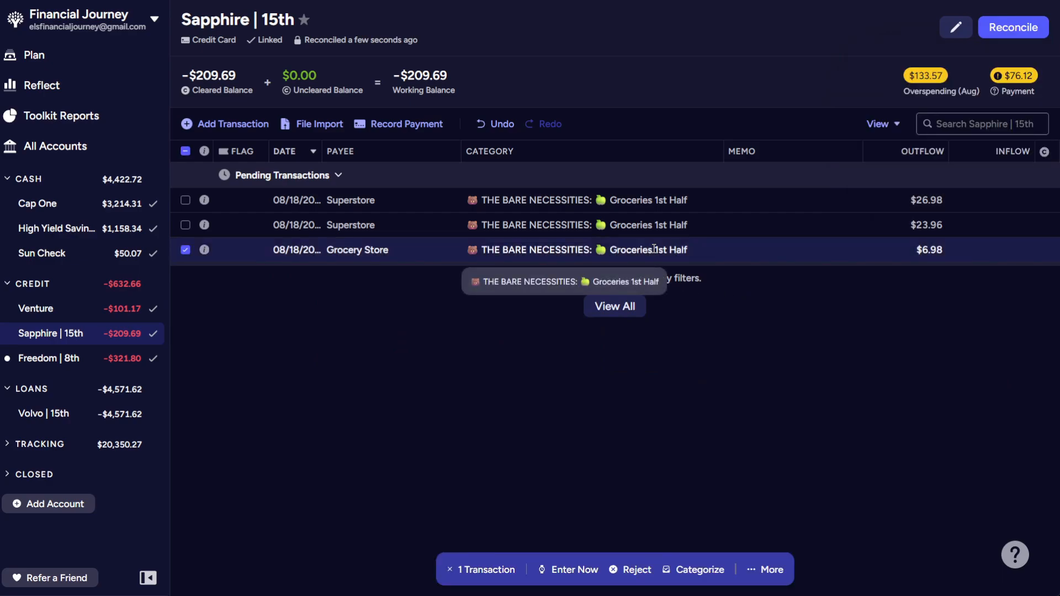
{"action": "left_click", "coordinate": [653, 250]}
{"action": "left_click", "coordinate": [562, 362]}
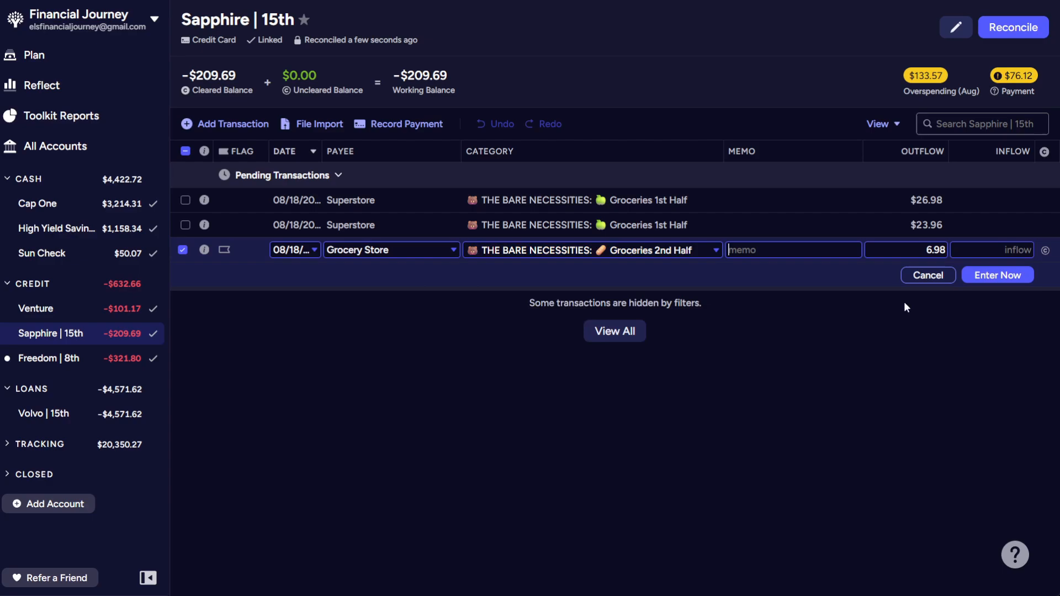
{"action": "left_click", "coordinate": [997, 275]}
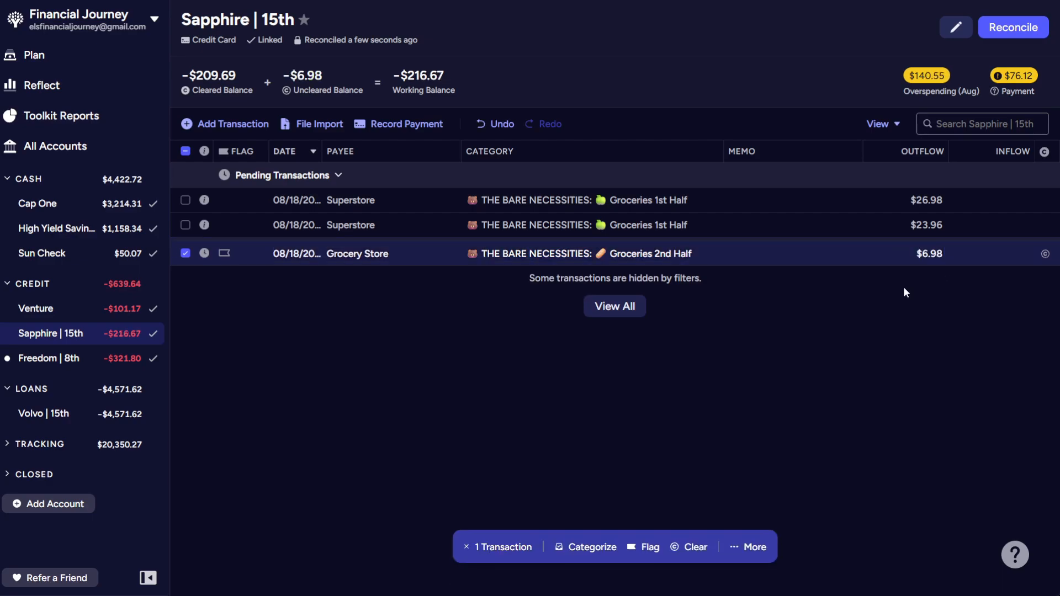
{"action": "left_click", "coordinate": [185, 253]}
Assign the pending $26.98 Superstore transaction to Get Cool and enter it in the register.
{"action": "left_click", "coordinate": [629, 203]}
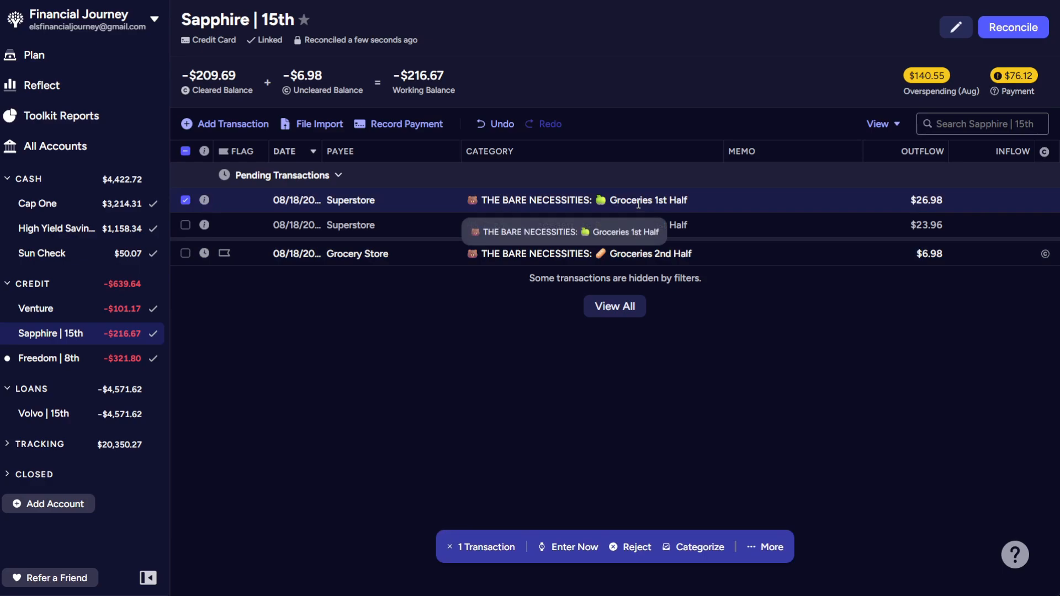
{"action": "left_click", "coordinate": [637, 203]}
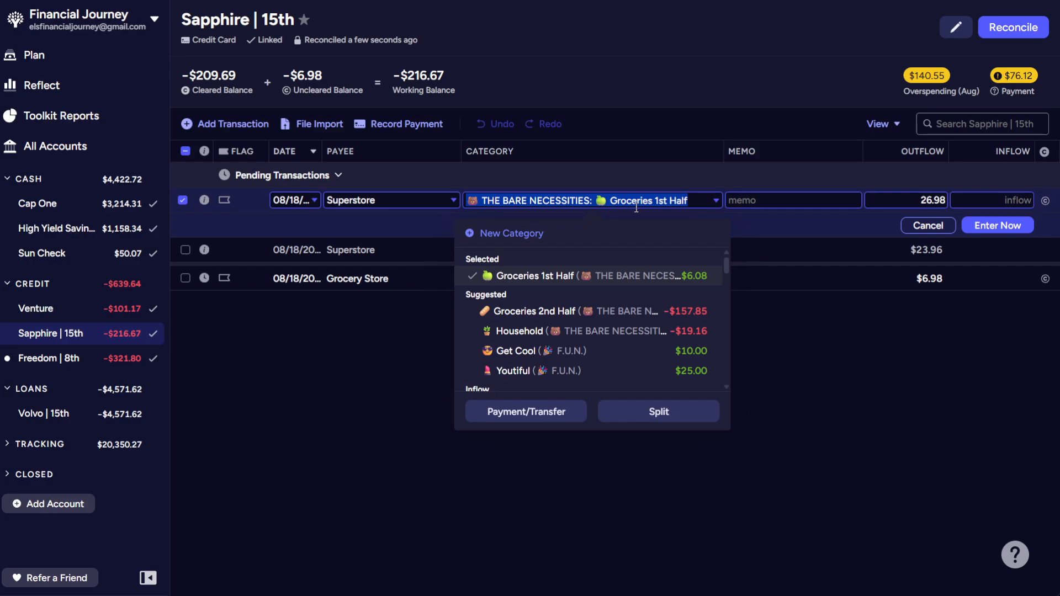
{"action": "left_click", "coordinate": [529, 350]}
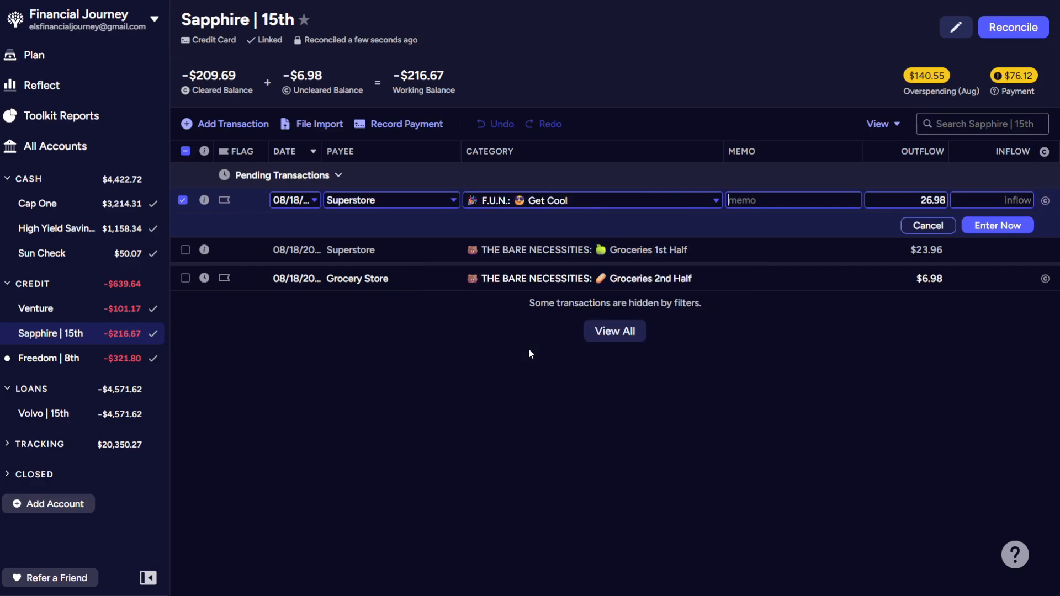
{"action": "left_click", "coordinate": [998, 225]}
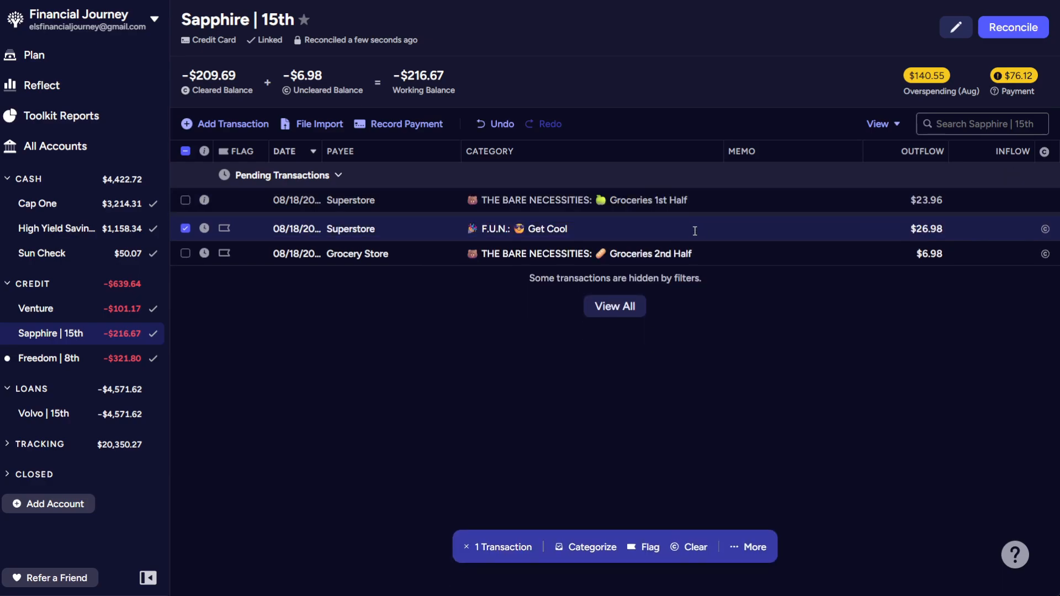
Assign the remaining pending $23.96 Superstore transaction to Get Cool and enter it in the register.
{"action": "left_click", "coordinate": [656, 206]}
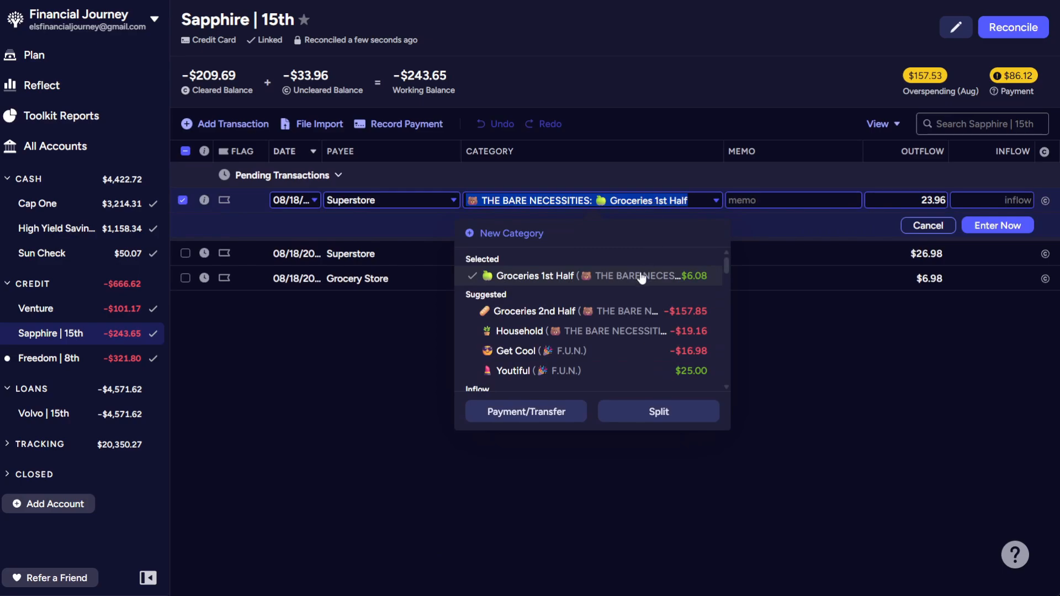
{"action": "left_click", "coordinate": [578, 351]}
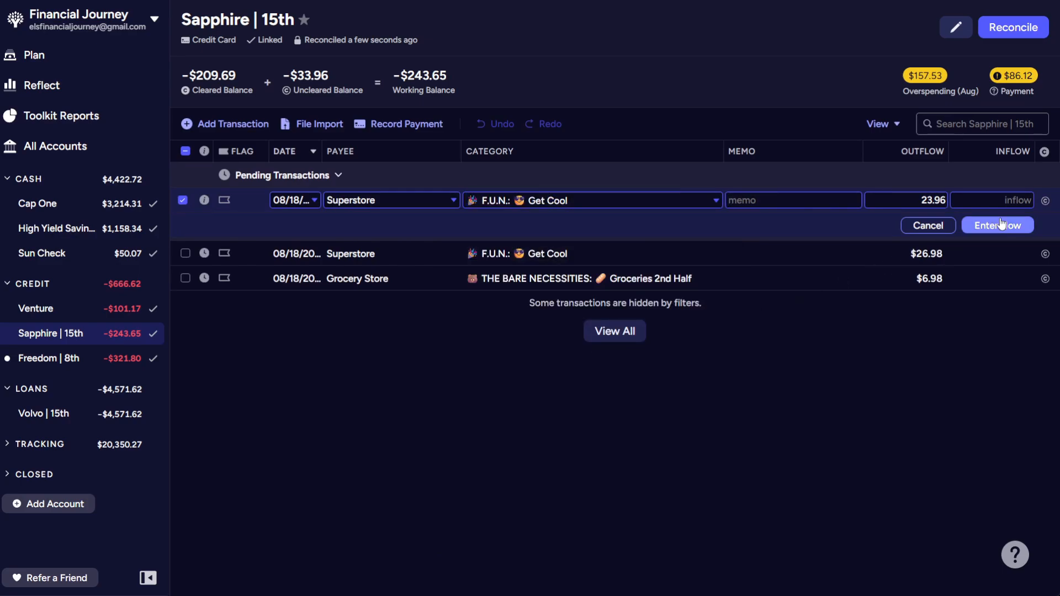
{"action": "left_click", "coordinate": [988, 226]}
{"action": "left_click", "coordinate": [187, 201]}
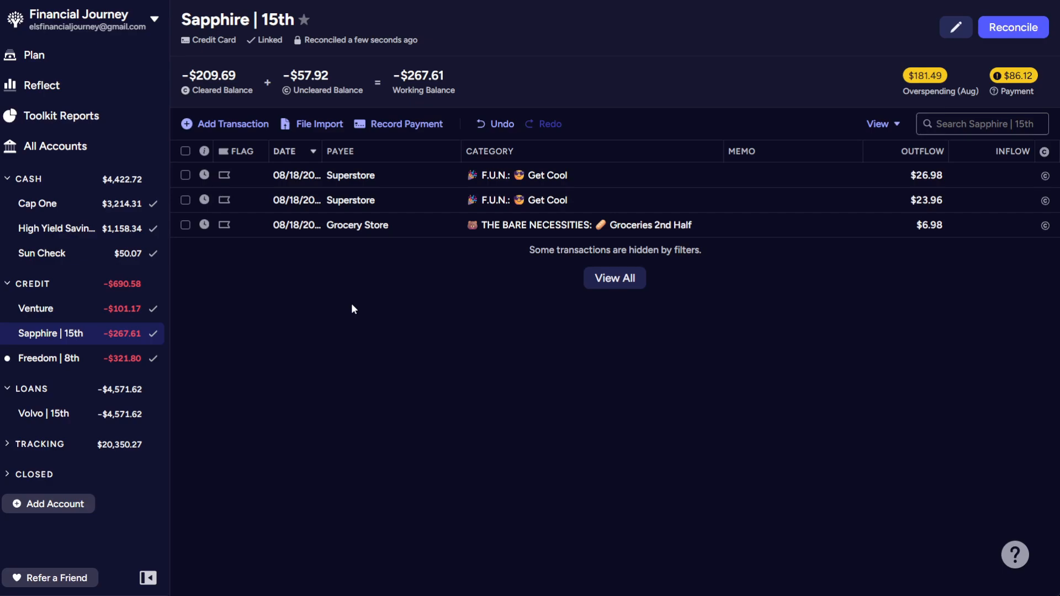
Open the Freedom account and approve the three matched IKEA transactions.
{"action": "left_click", "coordinate": [64, 358]}
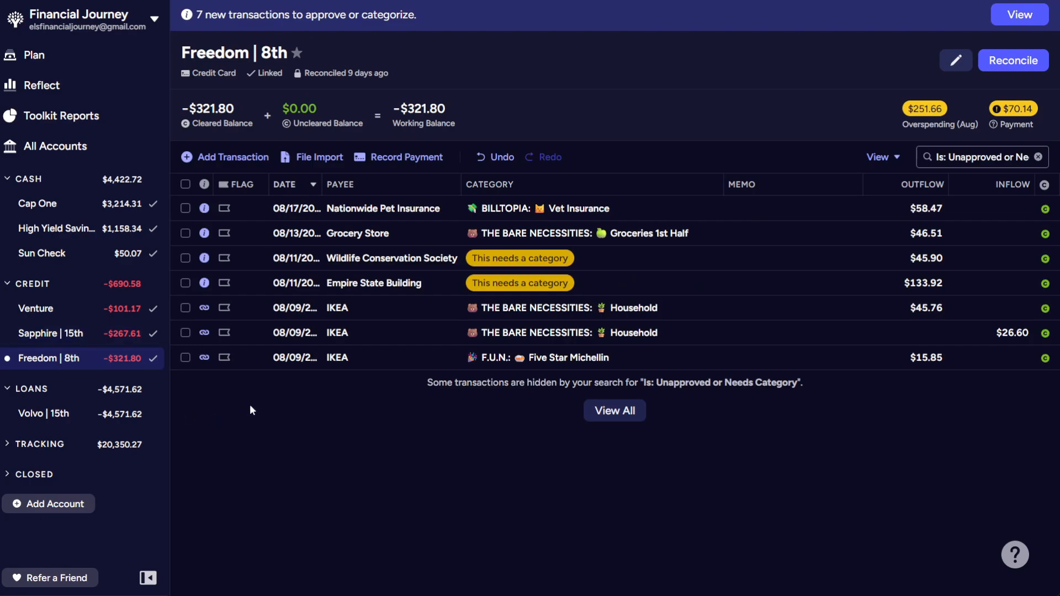
{"action": "left_click", "coordinate": [185, 357]}
{"action": "left_click", "coordinate": [184, 333]}
{"action": "left_click", "coordinate": [185, 307]}
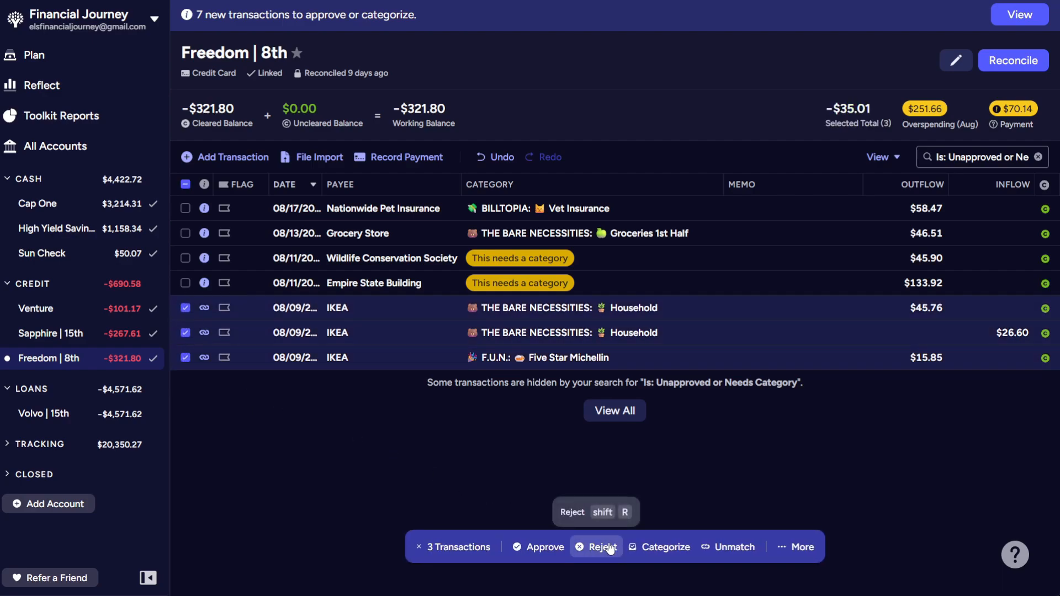
{"action": "left_click", "coordinate": [545, 547]}
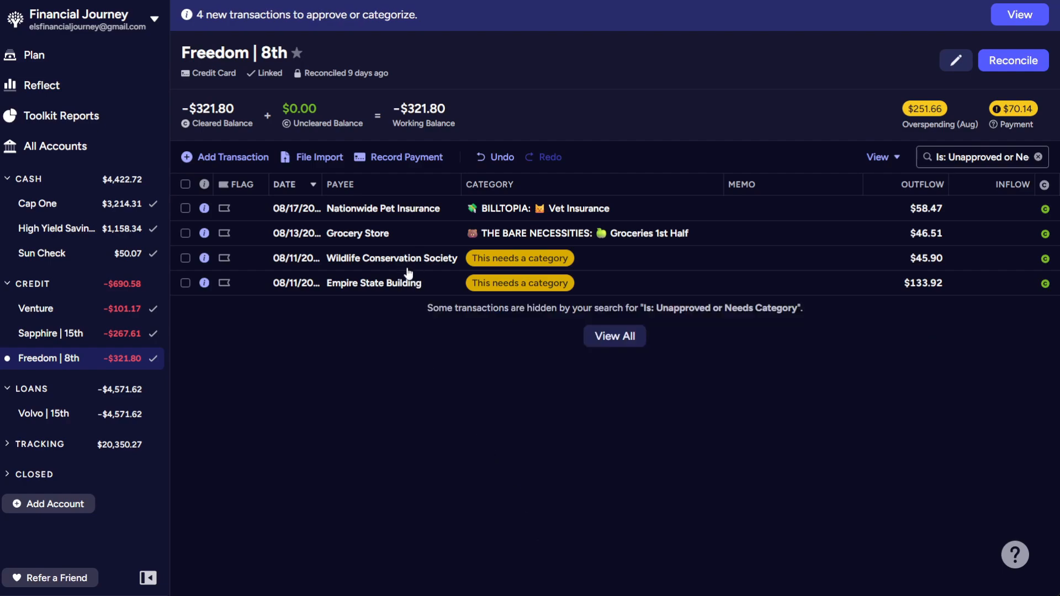
Categorize the Wildlife Conservation Society transaction as Escape From Reality and approve it.
{"action": "left_click", "coordinate": [510, 260]}
{"action": "left_click", "coordinate": [510, 259]}
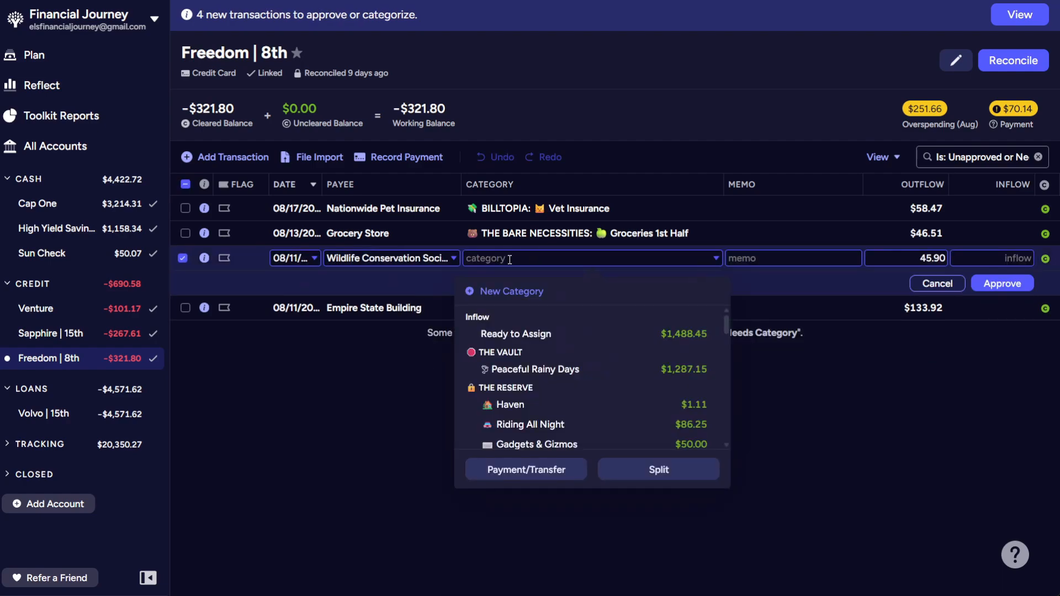
{"action": "type", "text": "es"}
{"action": "left_click", "coordinate": [544, 332]}
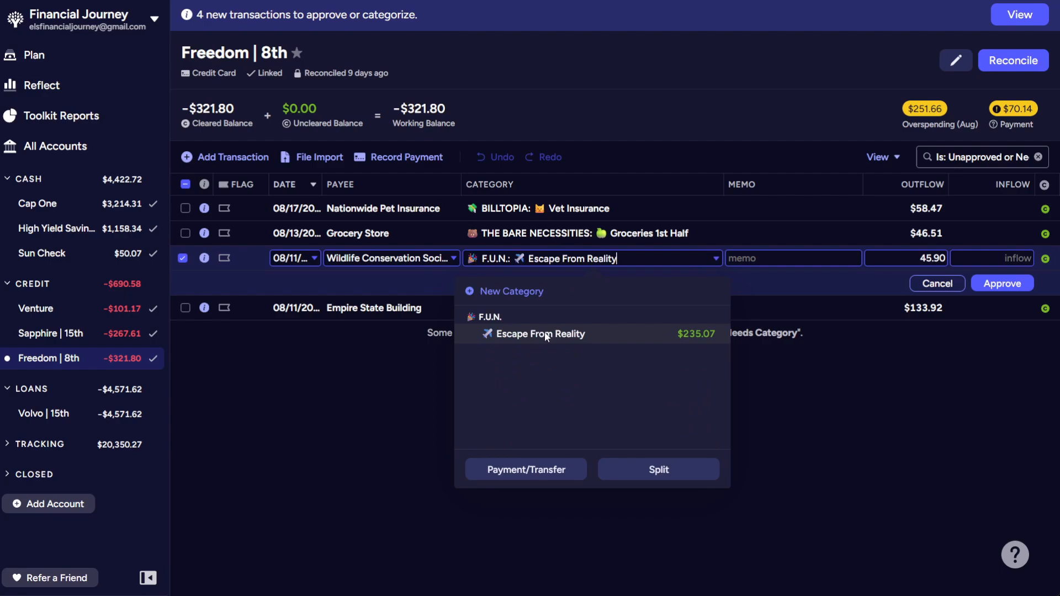
{"action": "left_click", "coordinate": [999, 288]}
Categorize the Empire State Building transaction as Escape From Reality and approve it.
{"action": "left_click", "coordinate": [519, 258]}
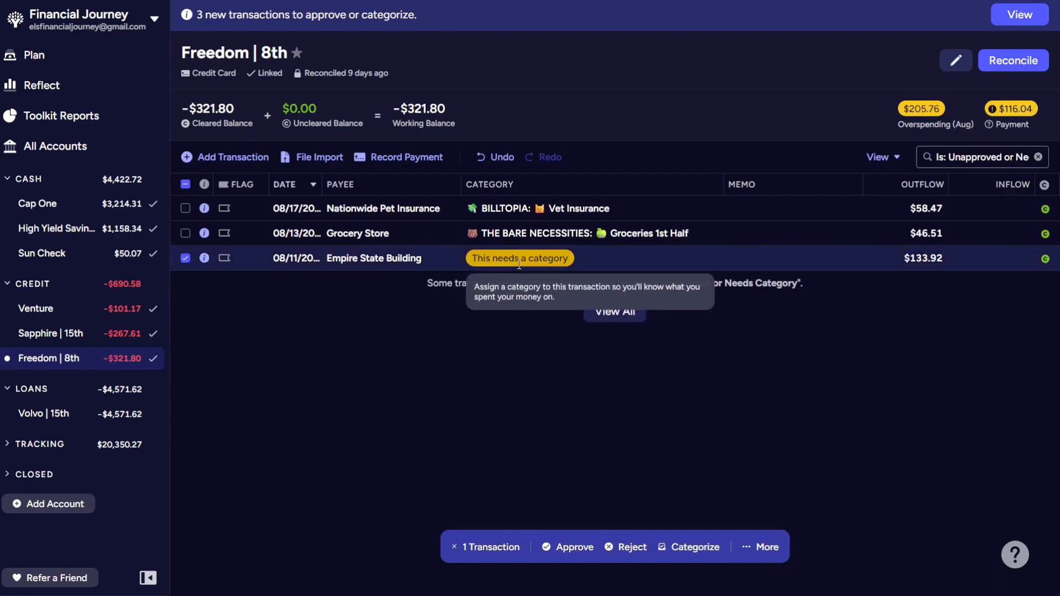
{"action": "left_click", "coordinate": [519, 260]}
{"action": "type", "text": "es"}
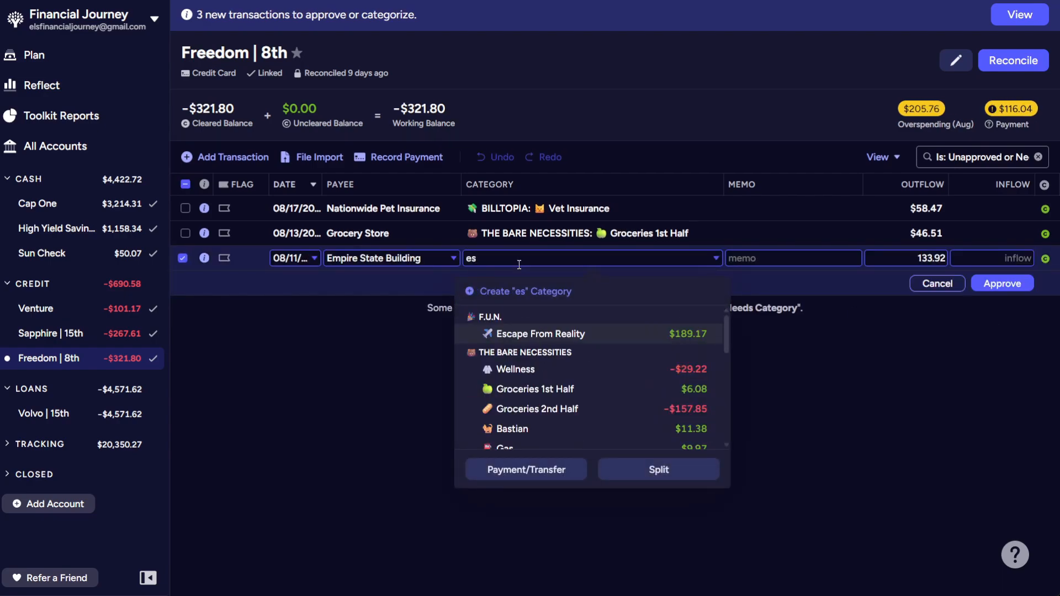
{"action": "left_click", "coordinate": [529, 333]}
{"action": "left_click", "coordinate": [1002, 283]}
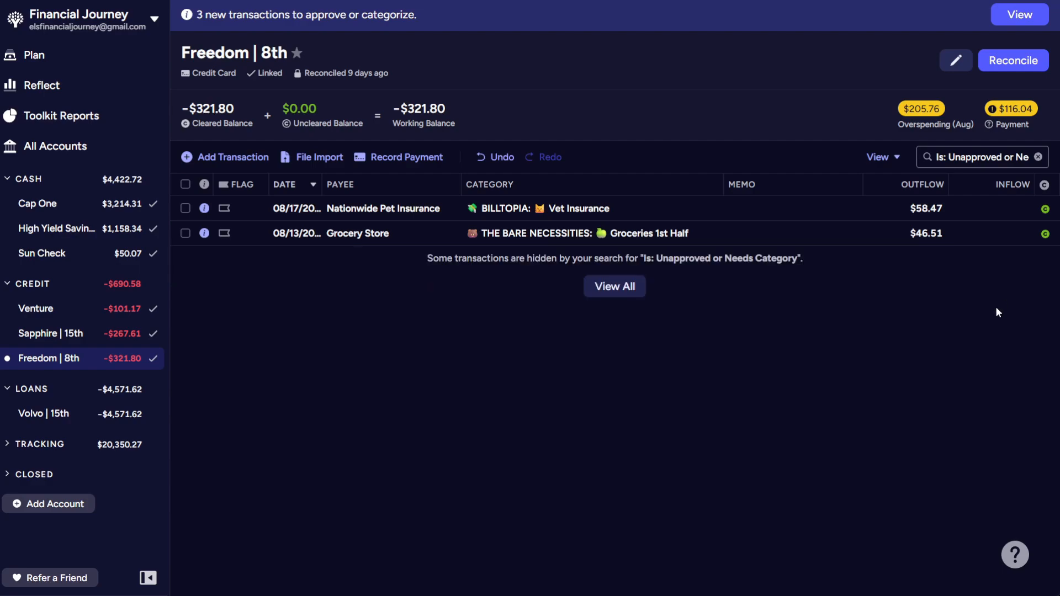
Clear the unapproved-transactions search in the Freedom register and hide reconciled transactions.
{"action": "left_click", "coordinate": [884, 158]}
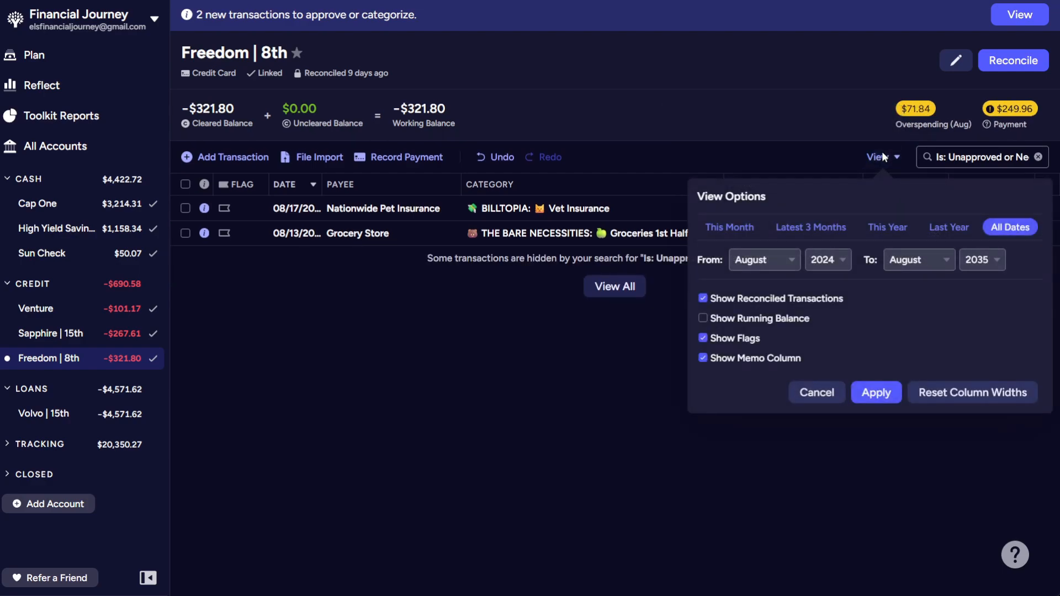
{"action": "left_click", "coordinate": [821, 300]}
{"action": "left_click", "coordinate": [867, 396]}
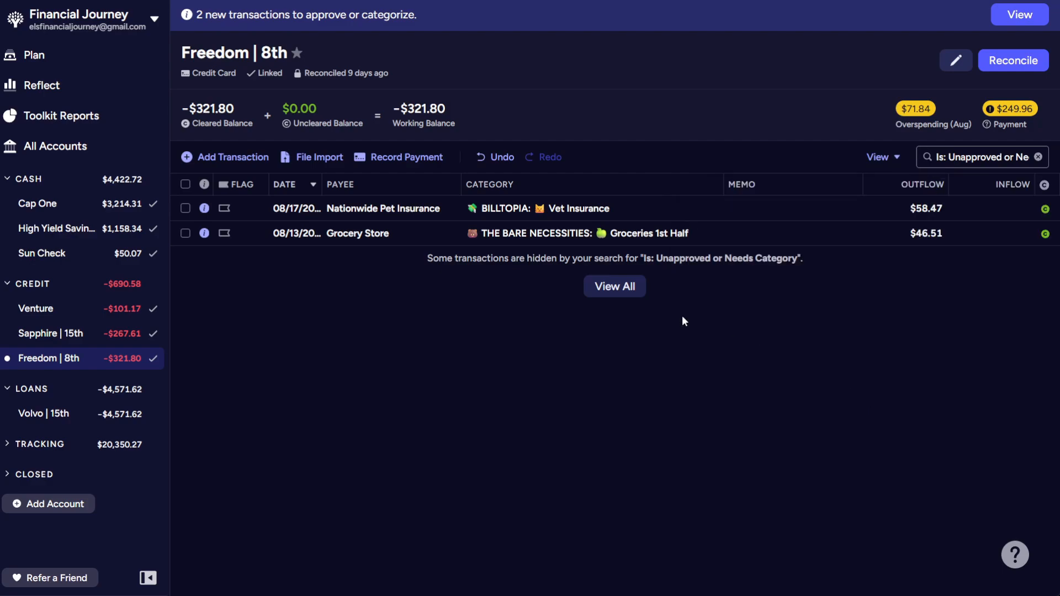
{"action": "left_click", "coordinate": [620, 286]}
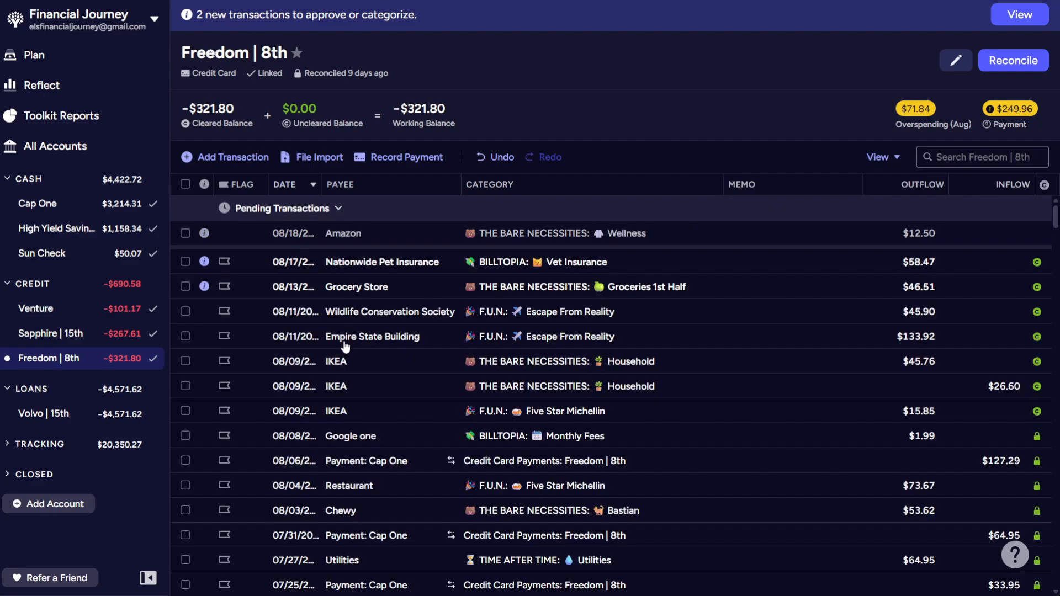
{"action": "left_click", "coordinate": [882, 157]}
{"action": "left_click", "coordinate": [723, 300]}
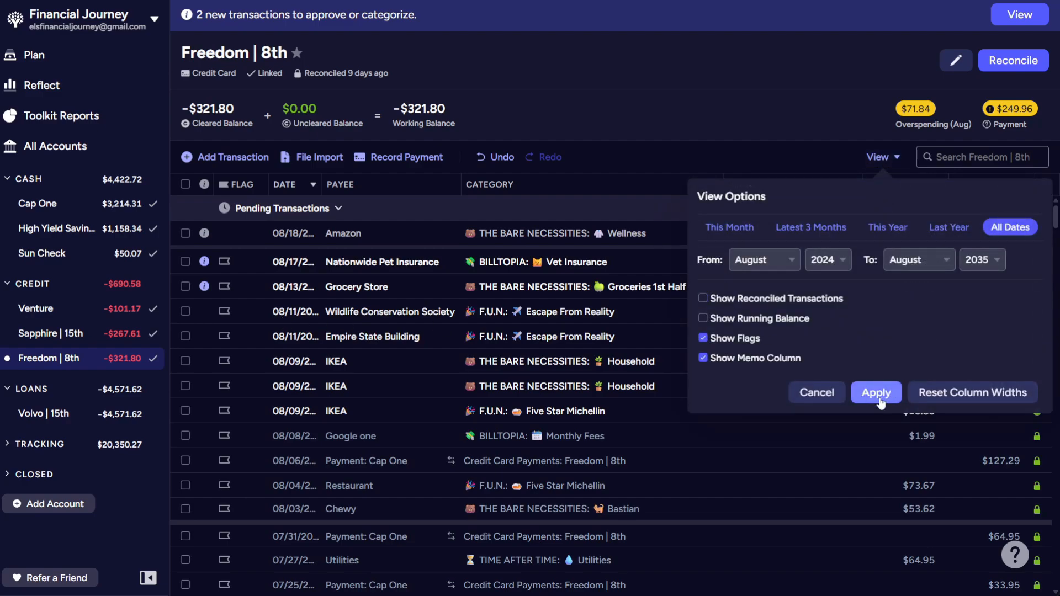
{"action": "left_click", "coordinate": [878, 394]}
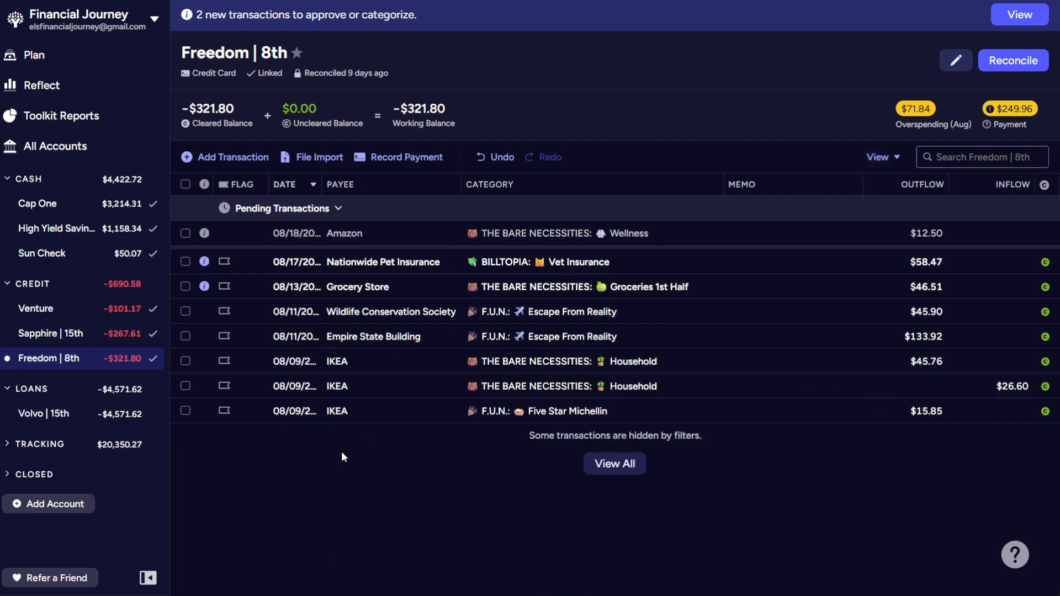
Approve the Grocery Store and Nationwide Pet Insurance transactions and reconcile the Freedom account.
{"action": "left_click", "coordinate": [204, 287]}
{"action": "left_click", "coordinate": [212, 325]}
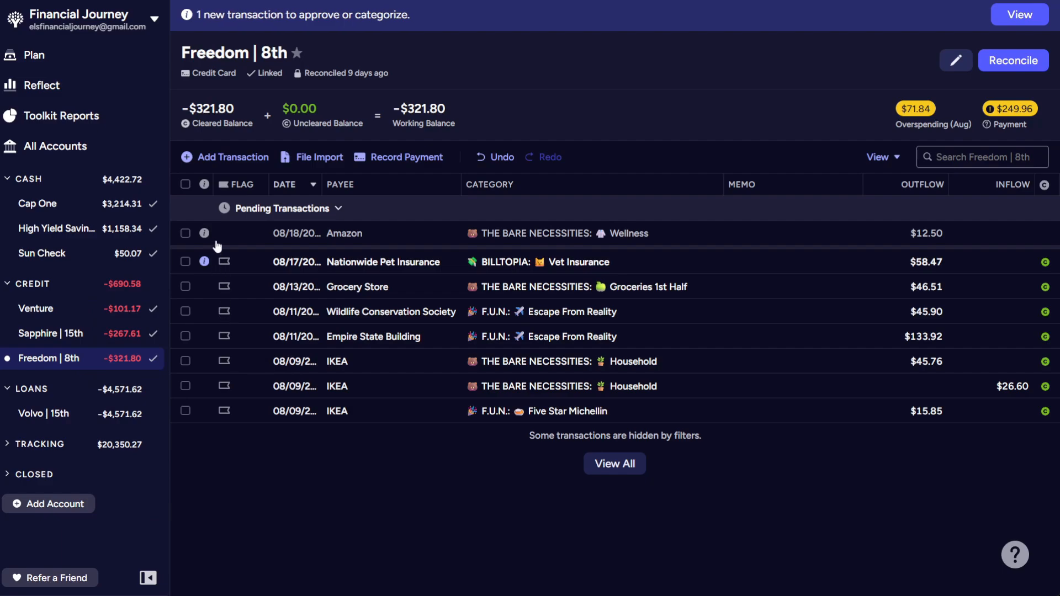
{"action": "left_click", "coordinate": [204, 261]}
{"action": "left_click", "coordinate": [218, 301]}
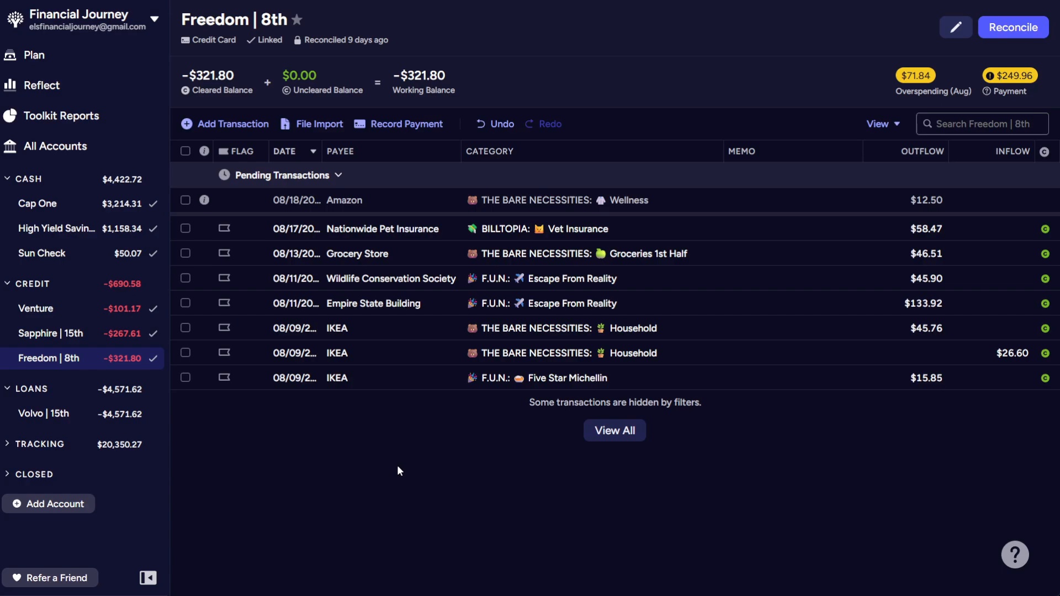
{"action": "left_click", "coordinate": [1009, 28]}
{"action": "left_click", "coordinate": [944, 309]}
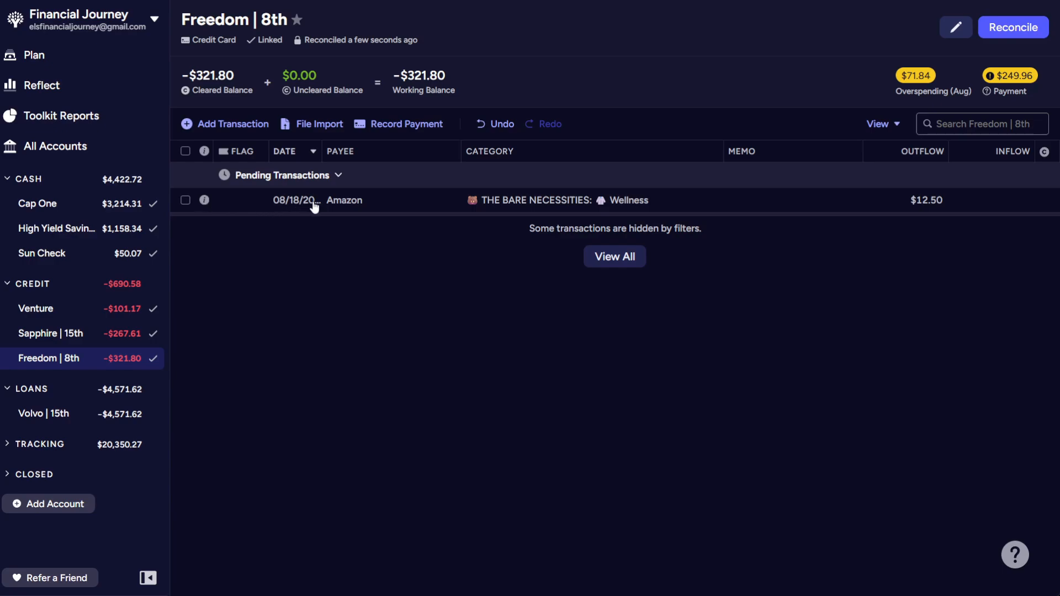
Recategorize the pending $12.50 Amazon transaction as Get Cool, enter it in the register and deselect it.
{"action": "left_click", "coordinate": [584, 197]}
{"action": "left_click", "coordinate": [584, 197]}
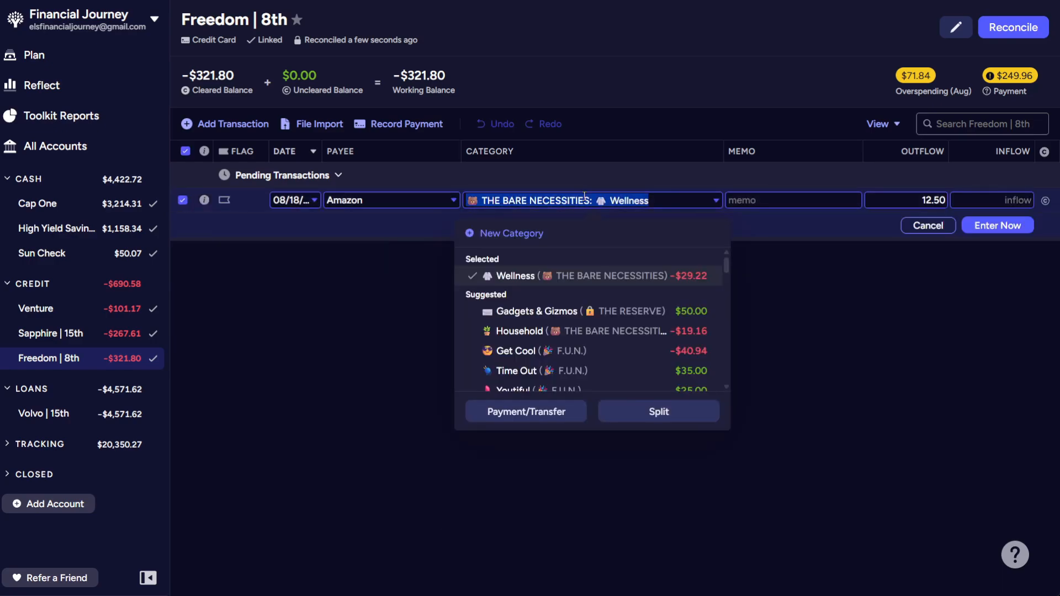
{"action": "left_click", "coordinate": [539, 350]}
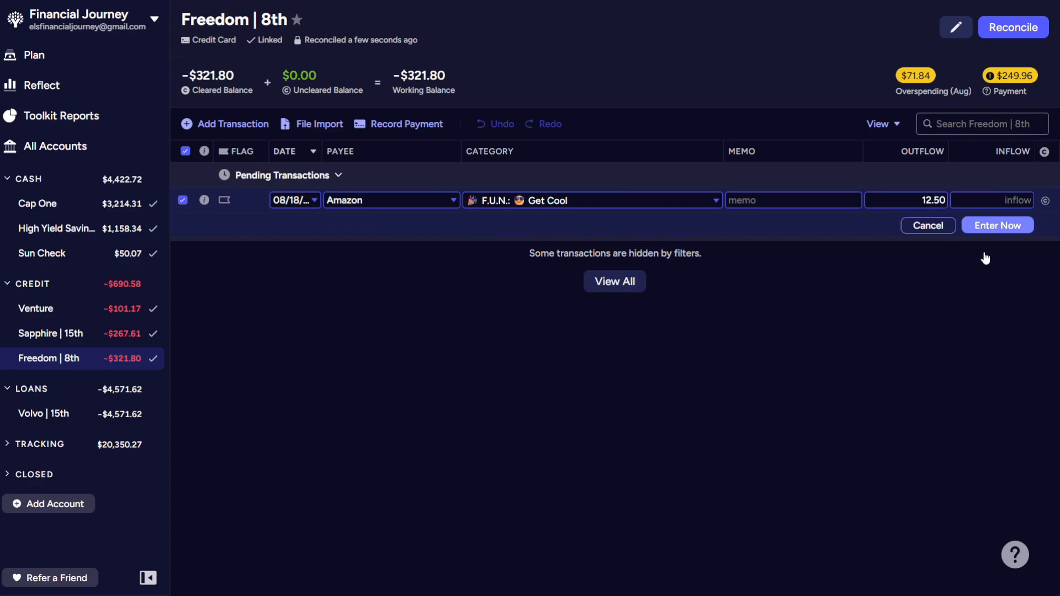
{"action": "left_click", "coordinate": [996, 225]}
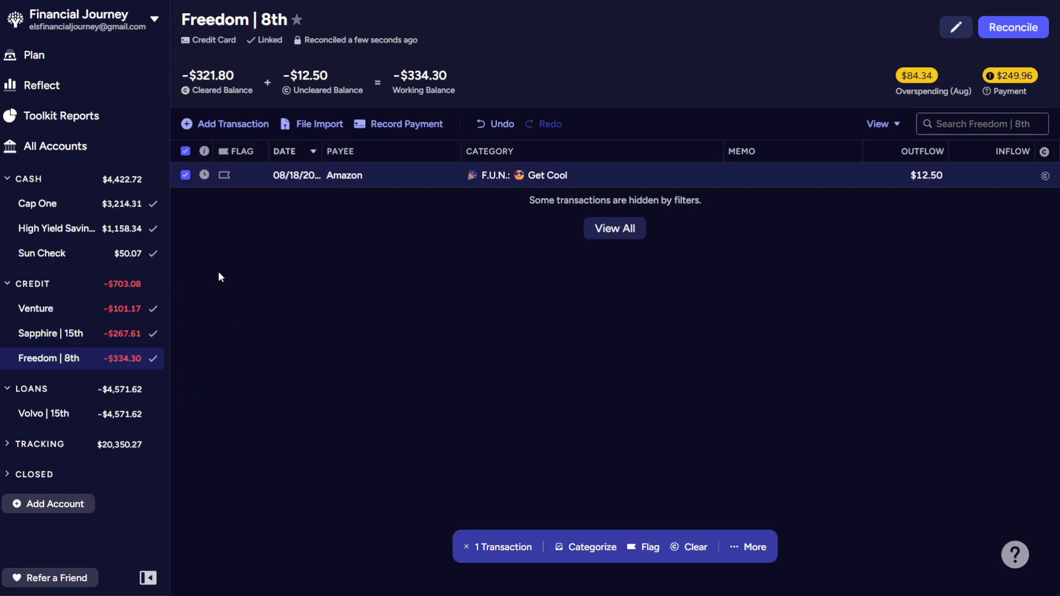
{"action": "left_click", "coordinate": [186, 151]}
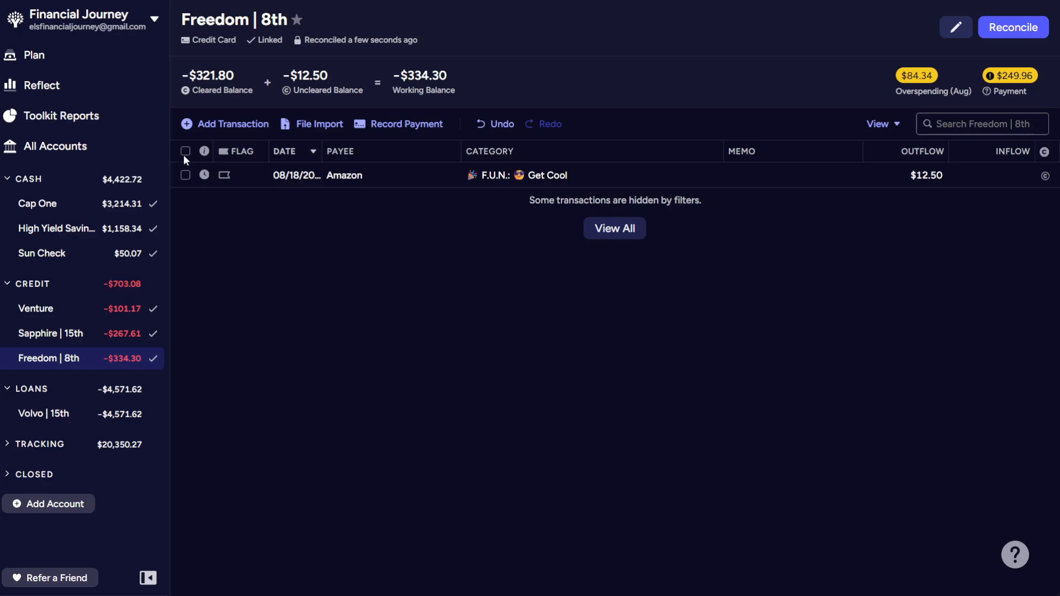
Add a Freedom transaction dated 08/19/2025 with payee Vet Discount and category Vet Insurance.
{"action": "left_click", "coordinate": [229, 132]}
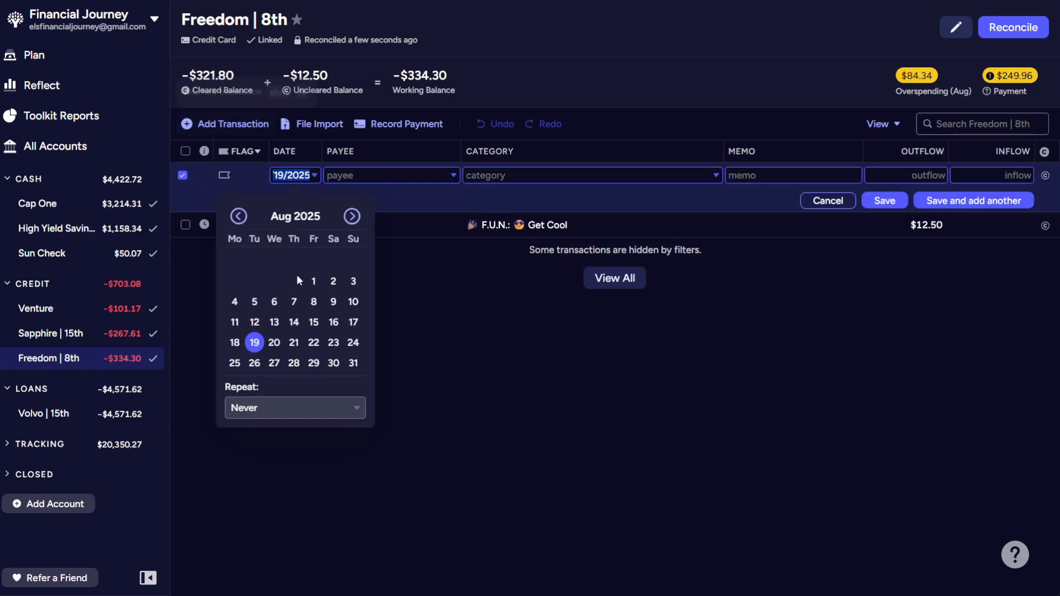
{"action": "left_click", "coordinate": [254, 343]}
{"action": "left_click", "coordinate": [370, 174]}
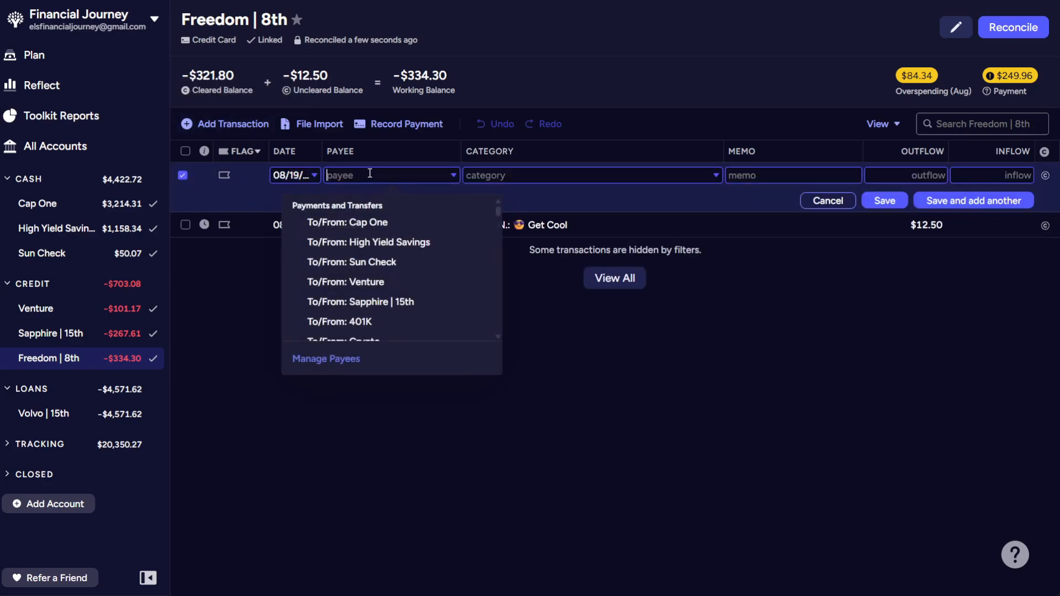
{"action": "type", "text": "vet d"}
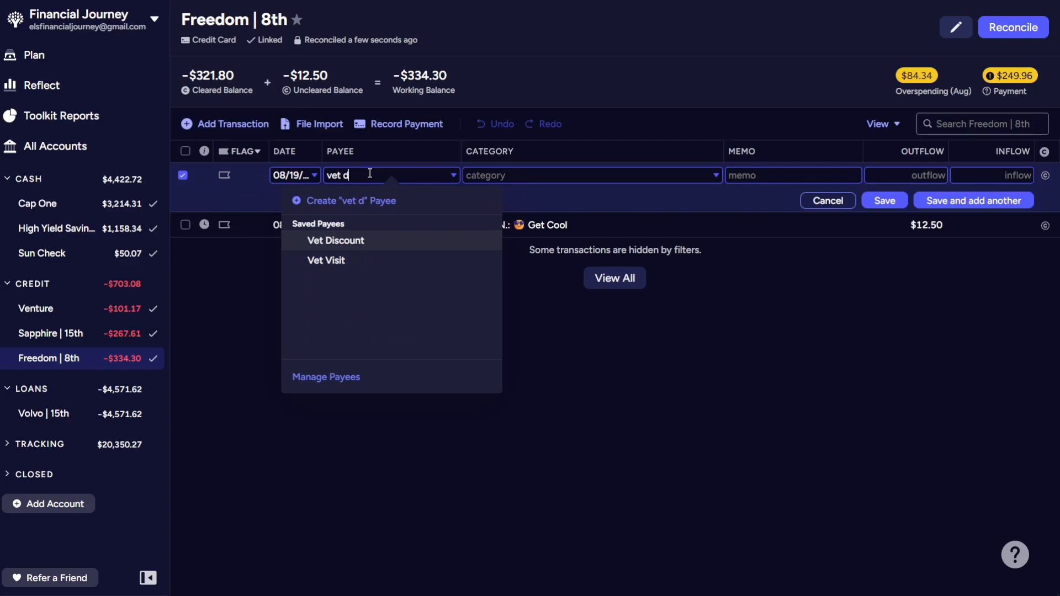
{"action": "key", "text": "Tab"}
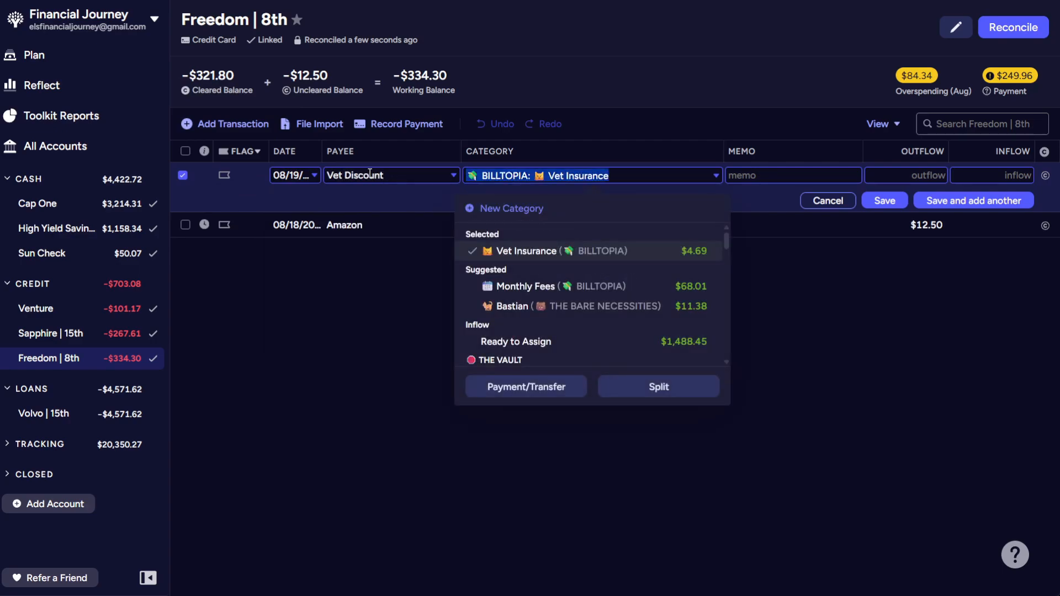
{"action": "key", "text": "Tab"}
Open the August 2025 plan and set the amount assigned to Peaceful Rainy Days to $420.
{"action": "left_click", "coordinate": [146, 55]}
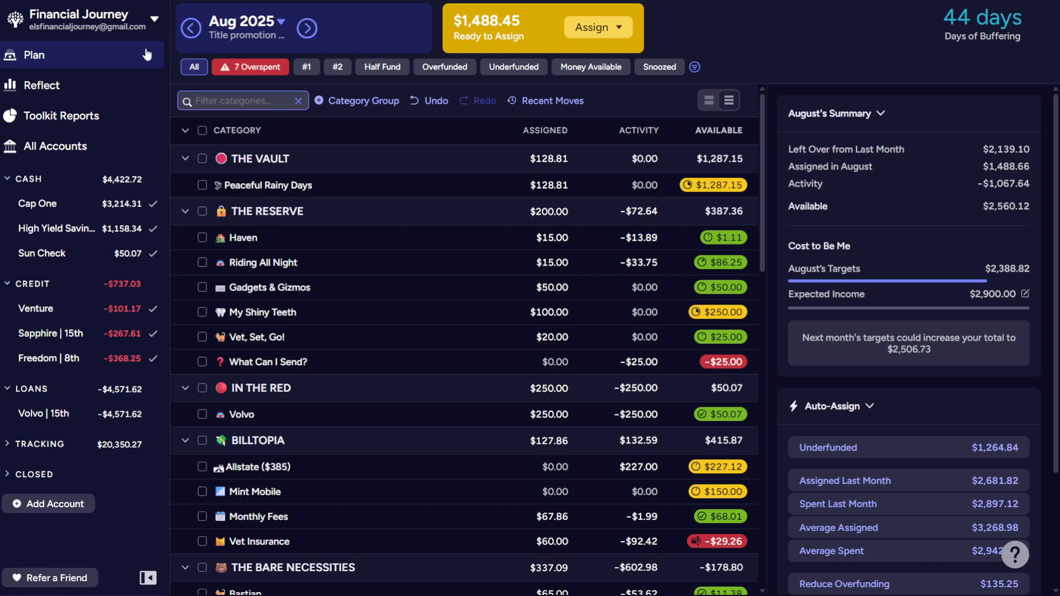
{"action": "left_click", "coordinate": [552, 186]}
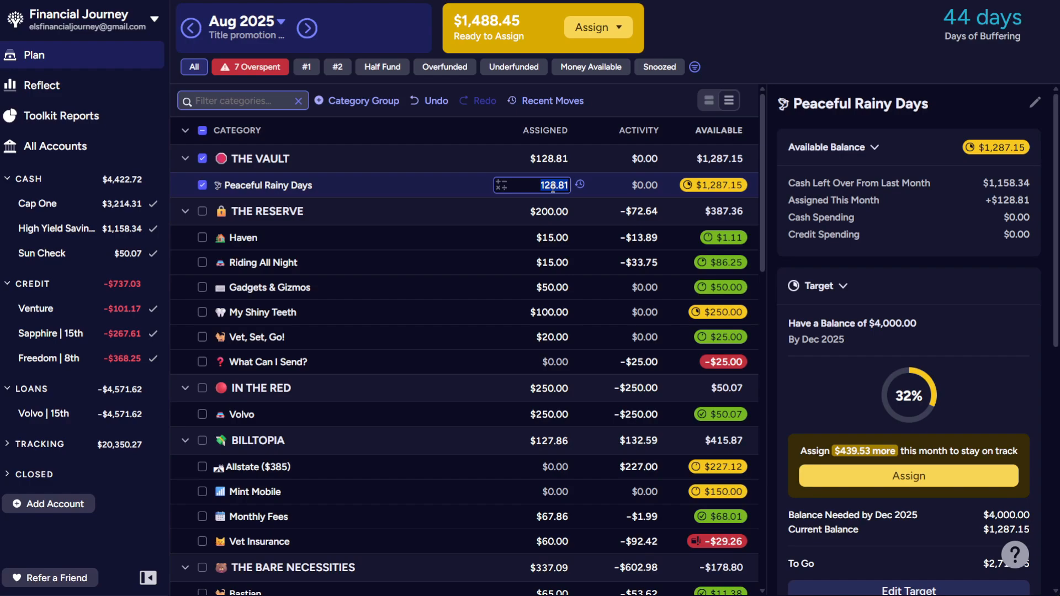
{"action": "type", "text": "420"}
{"action": "key", "text": "Tab"}
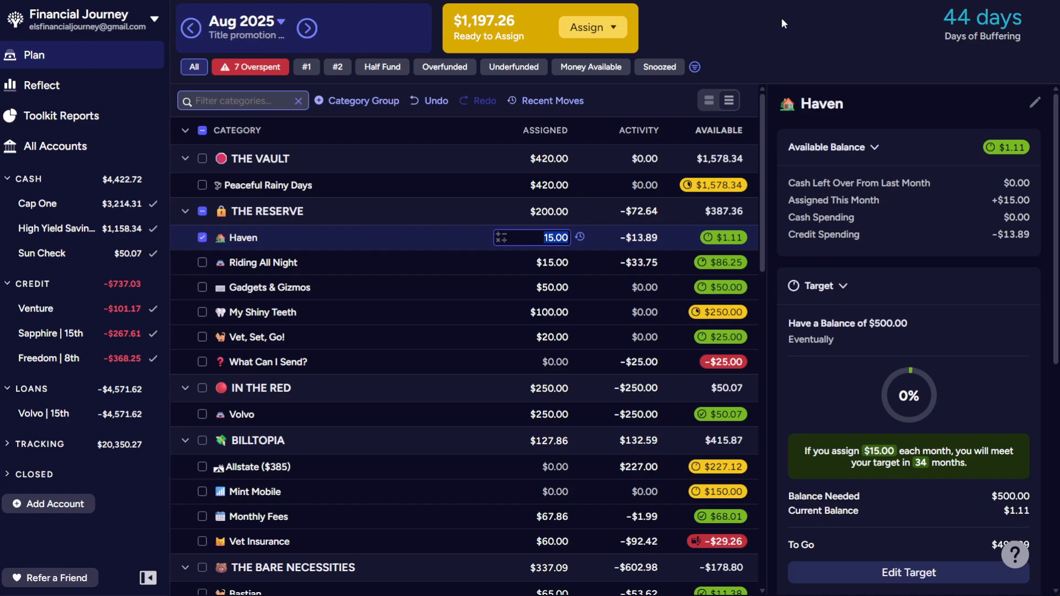
Assign $25 to the What Can I Send? category in The Reserve, leaving the other Reserve amounts as they are.
{"action": "key", "text": "Tab"}
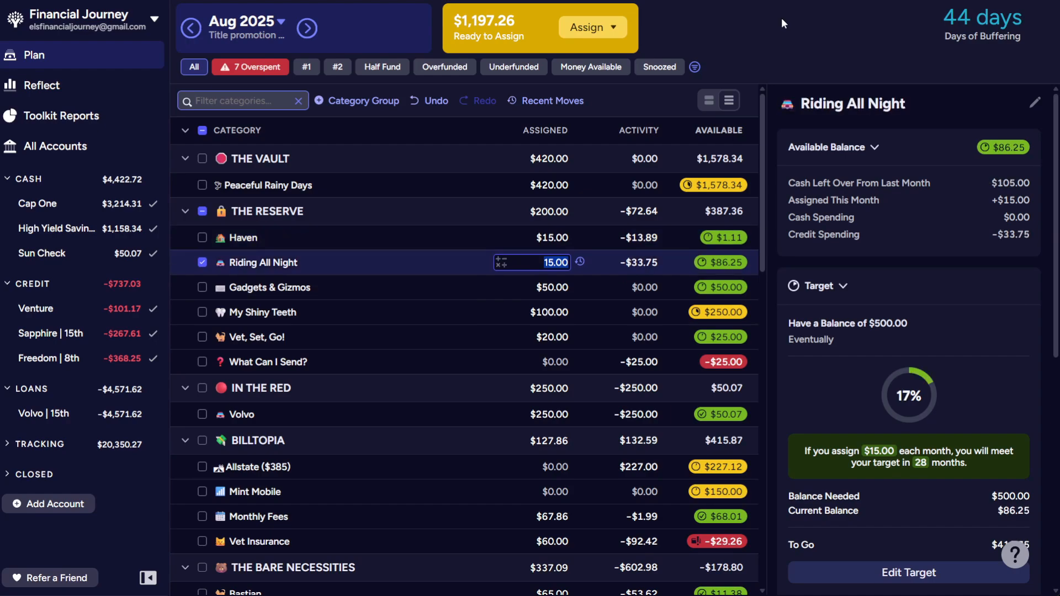
{"action": "key", "text": "Tab"}
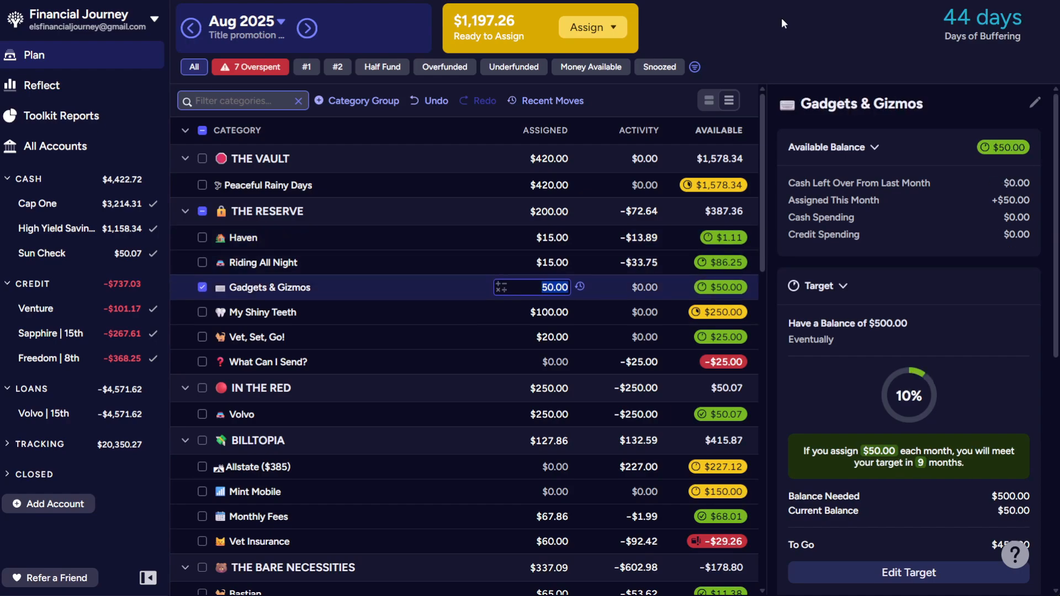
{"action": "key", "text": "Tab"}
{"action": "key", "text": "Tab"}
{"action": "key", "text": "Tab"}
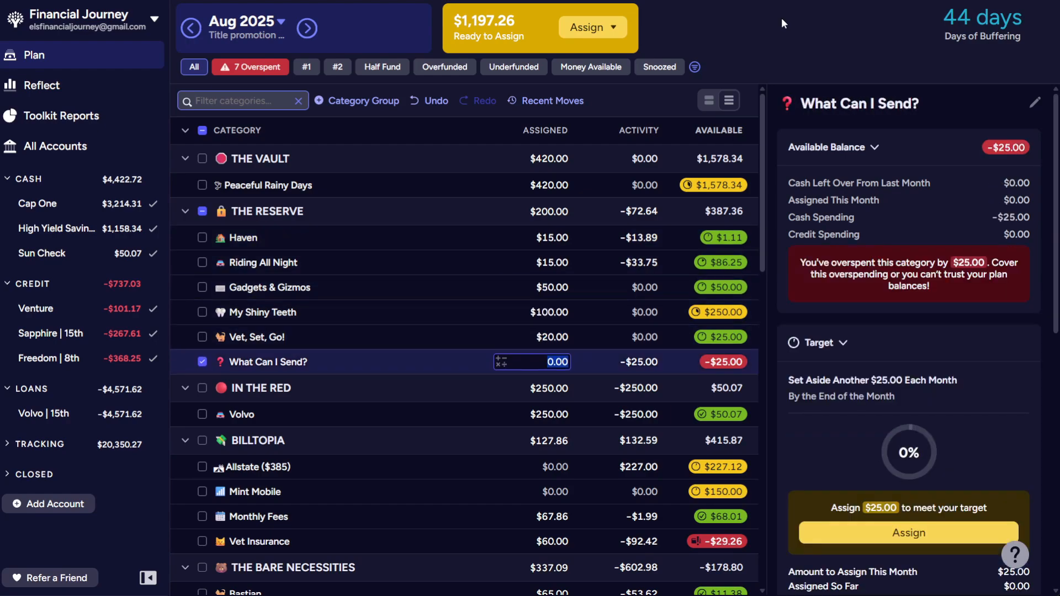
{"action": "type", "text": "25"}
{"action": "key", "text": "Tab"}
Assign $157.88 to Allstate and $75 to Mint Mobile in the Billtopia group.
{"action": "key", "text": "Tab"}
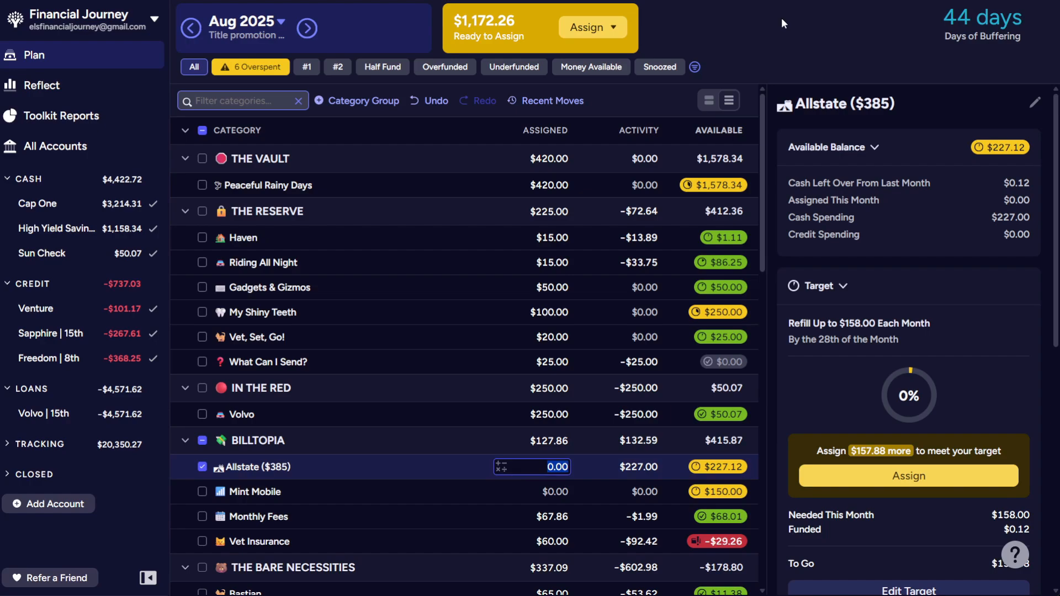
{"action": "type", "text": "157.88"}
{"action": "key", "text": "Return"}
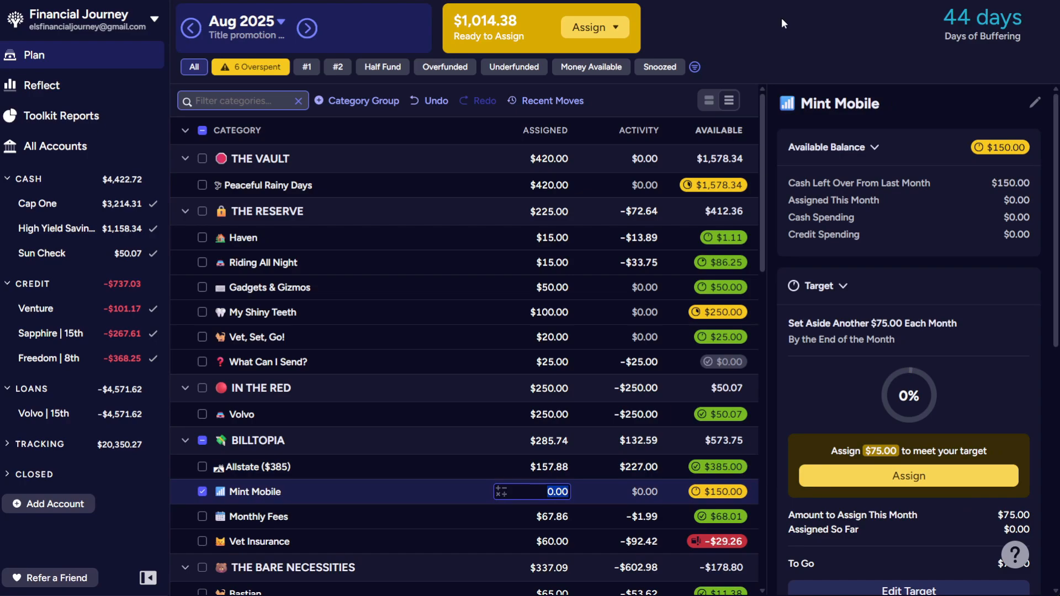
{"action": "type", "text": "75"}
{"action": "key", "text": "Return"}
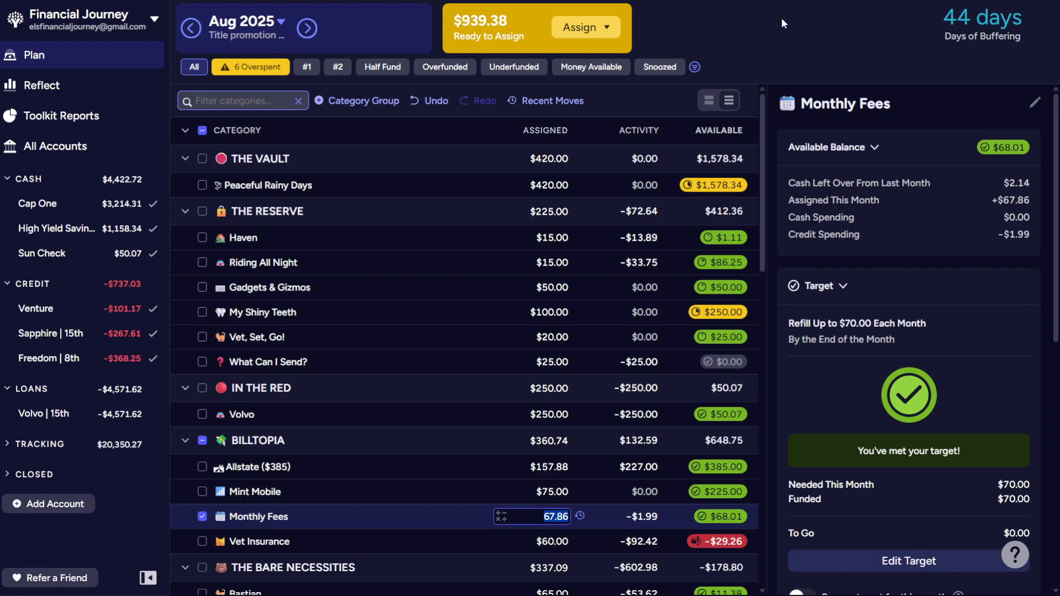
Add $29.26 to the amount assigned to Vet Insurance.
{"action": "key", "text": "Down"}
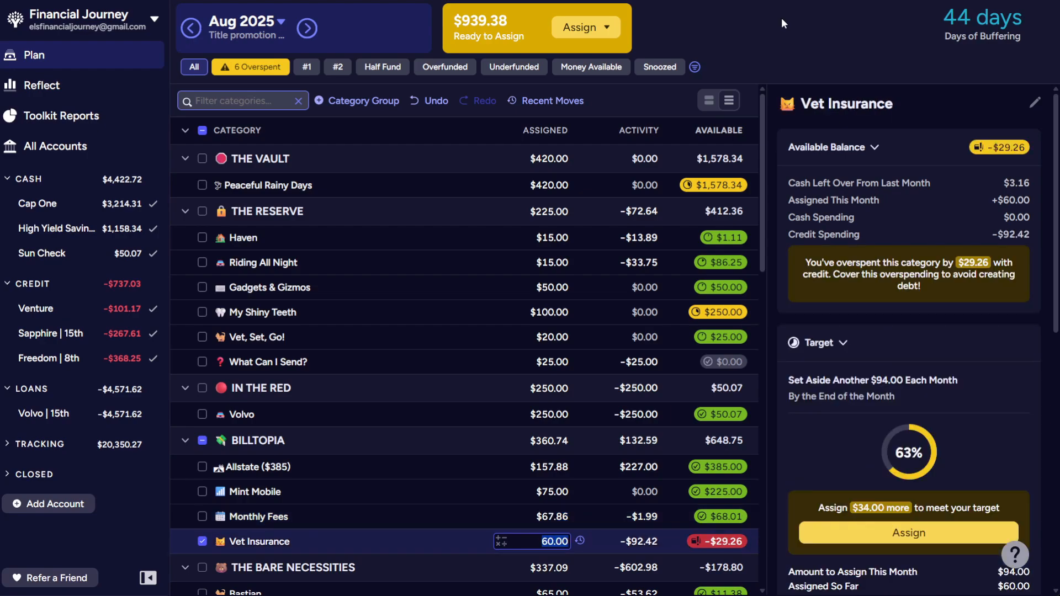
{"action": "key", "text": "Right"}
{"action": "type", "text": "+"}
{"action": "type", "text": "29.26"}
{"action": "key", "text": "Return"}
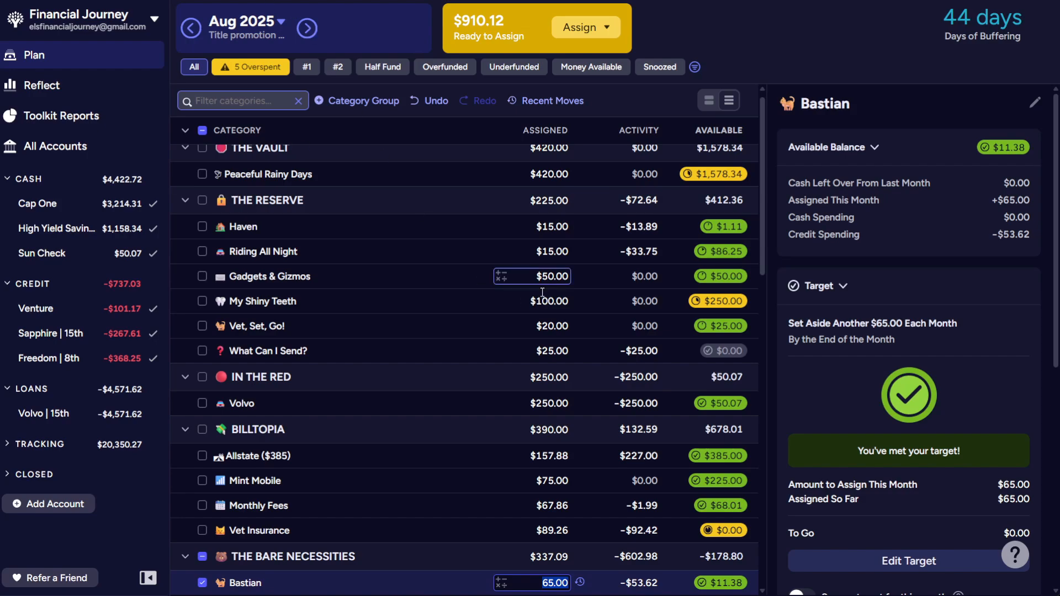
Add $40 to the amount assigned to Gas in The Bare Necessities.
{"action": "scroll", "coordinate": [541, 292], "scroll_direction": "down", "scroll_amount": 5}
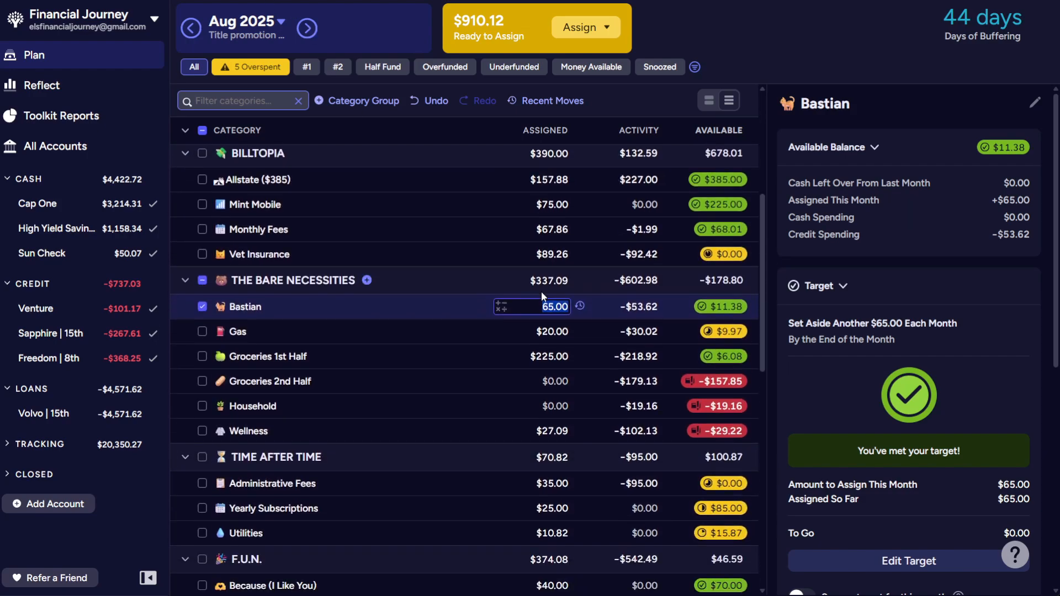
{"action": "scroll", "coordinate": [541, 292], "scroll_direction": "down", "scroll_amount": 2}
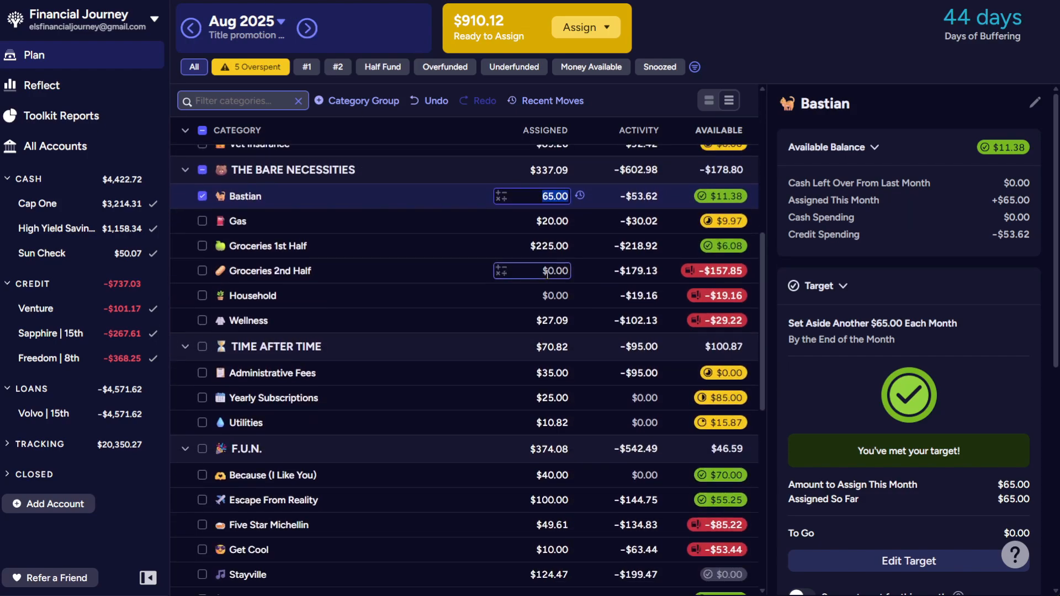
{"action": "key", "text": "Return"}
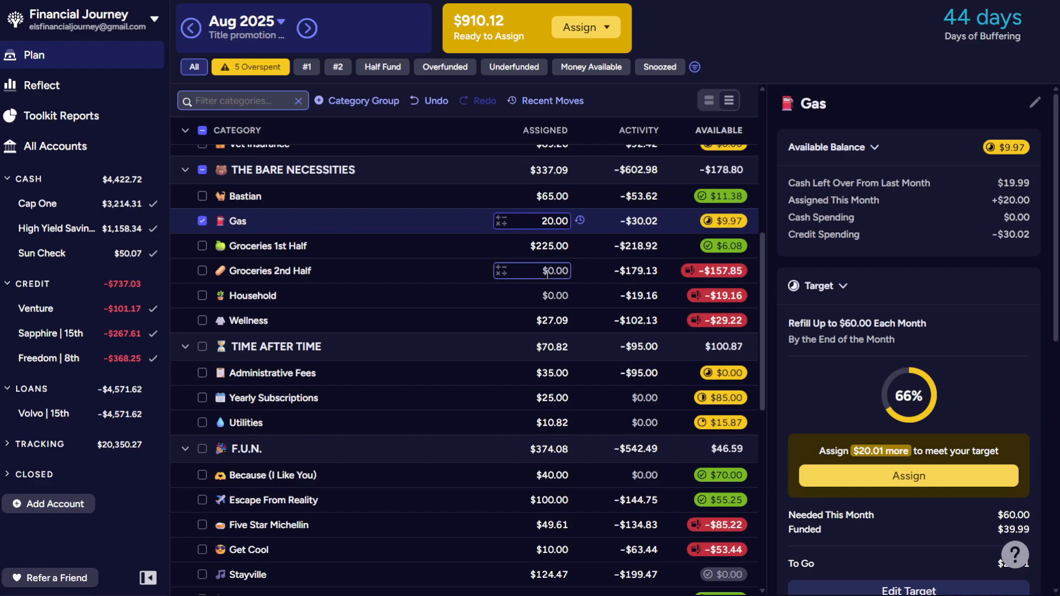
{"action": "type", "text": "+40"}
{"action": "key", "text": "Return"}
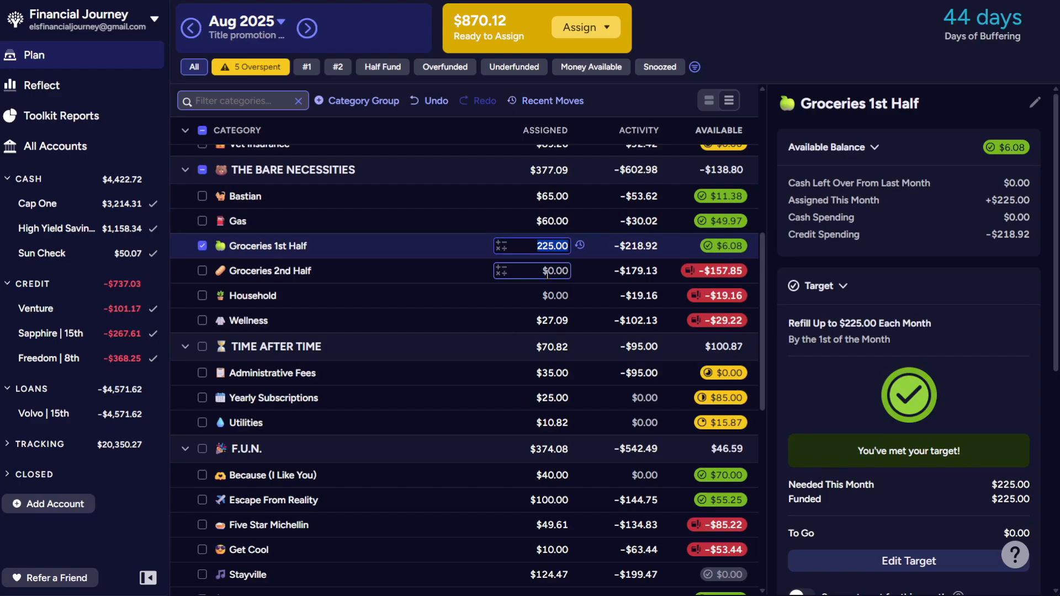
Assign $225 to the Groceries 2nd Half category.
{"action": "left_click", "coordinate": [547, 271]}
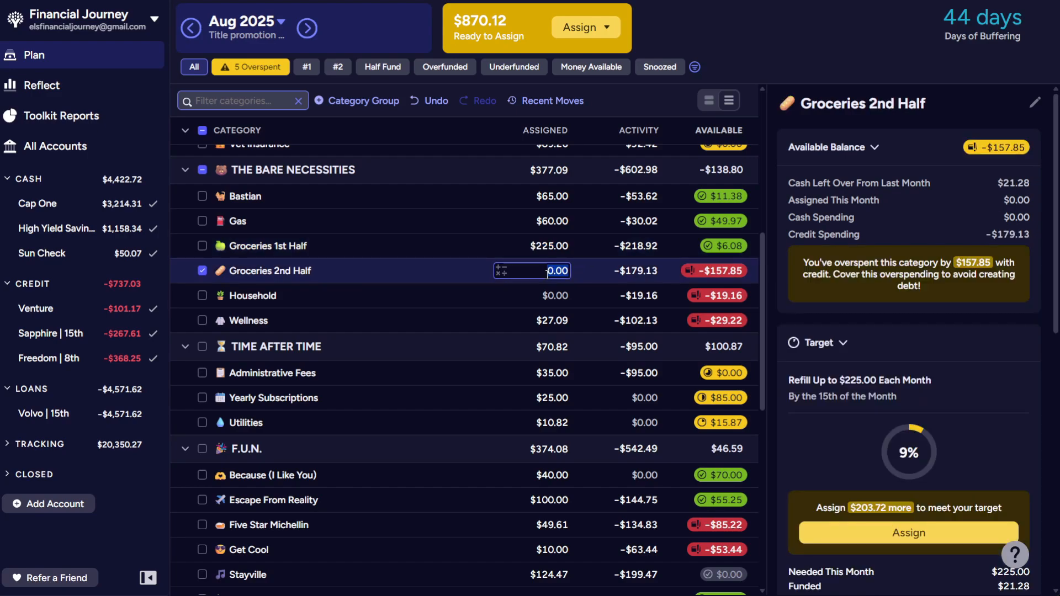
{"action": "key", "text": "shift+Tab"}
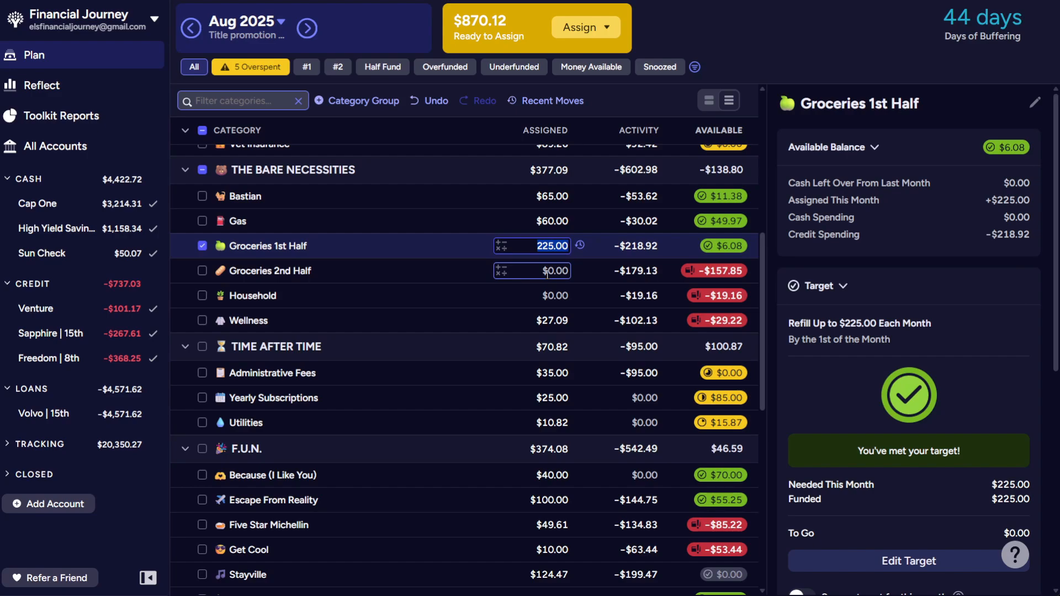
{"action": "left_click", "coordinate": [547, 271]}
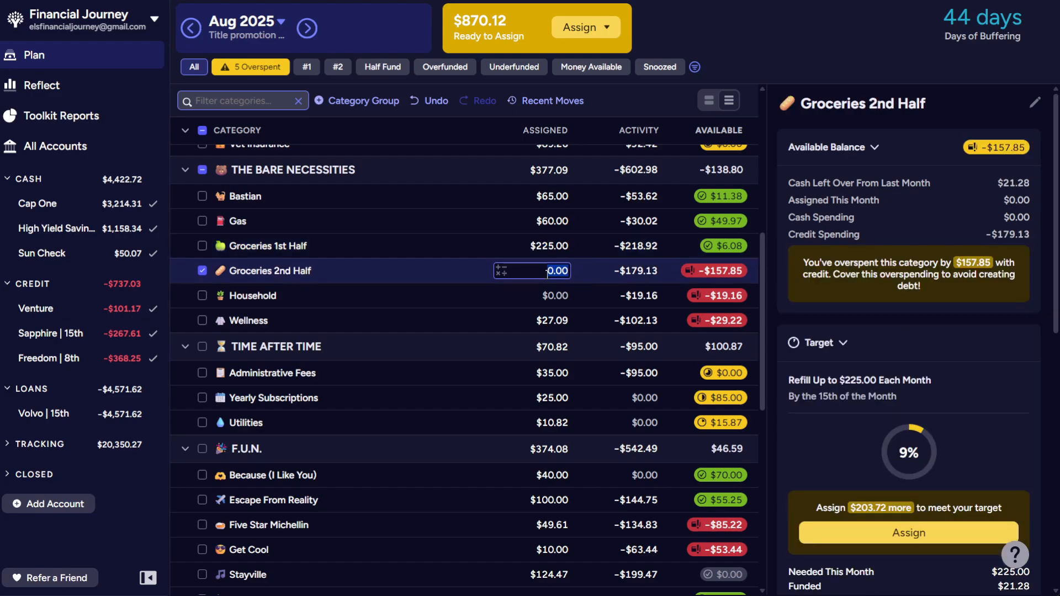
{"action": "type", "text": "225"}
{"action": "key", "text": "Tab"}
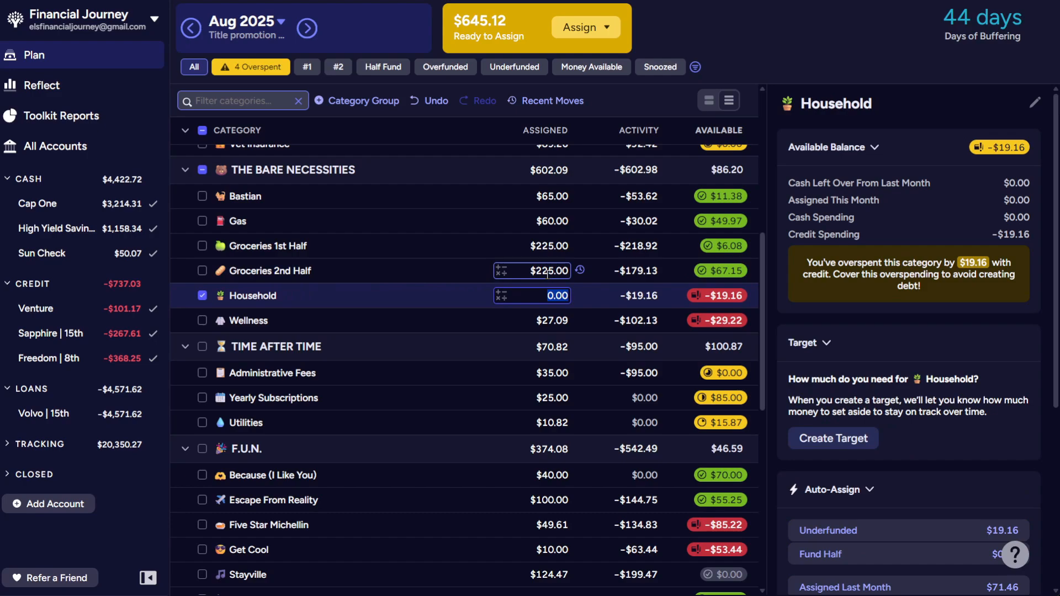
Assign $10 to Household in The Bare Necessities, plus another $9.16 to cover its overspending.
{"action": "type", "text": "10"}
{"action": "key", "text": "Return"}
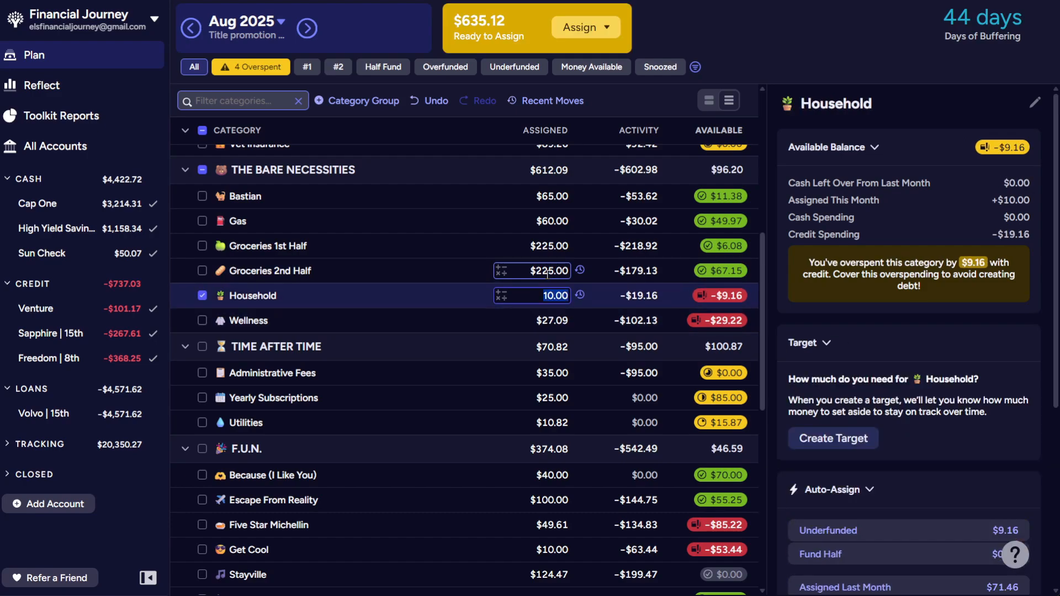
{"action": "key", "text": "End"}
{"action": "type", "text": "+9.16"}
{"action": "left_click", "coordinate": [547, 271]}
{"action": "key", "text": "Down"}
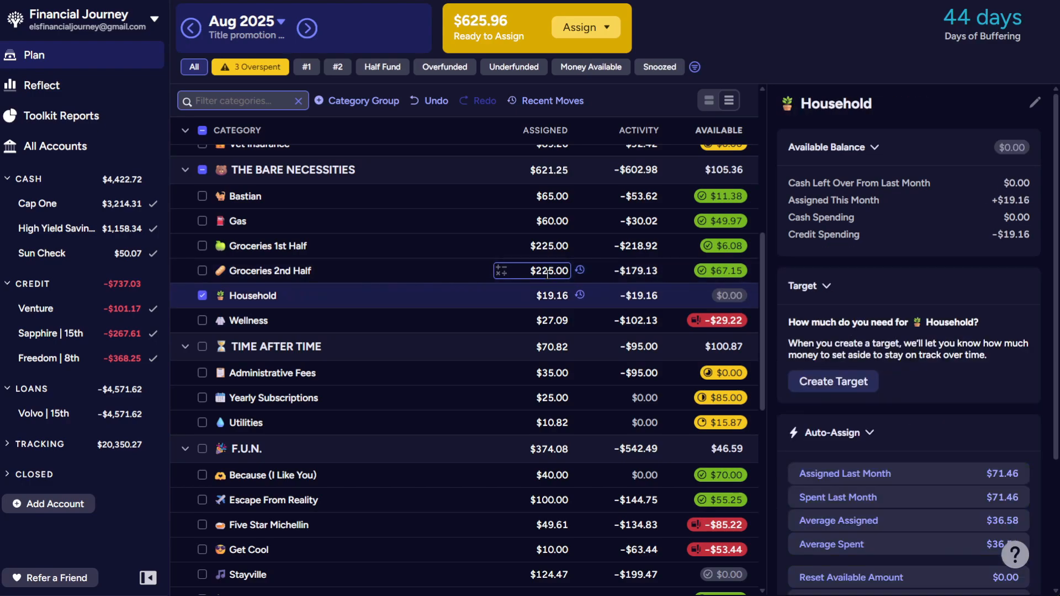
Set the amount assigned to Wellness to $100.
{"action": "key", "text": "Down"}
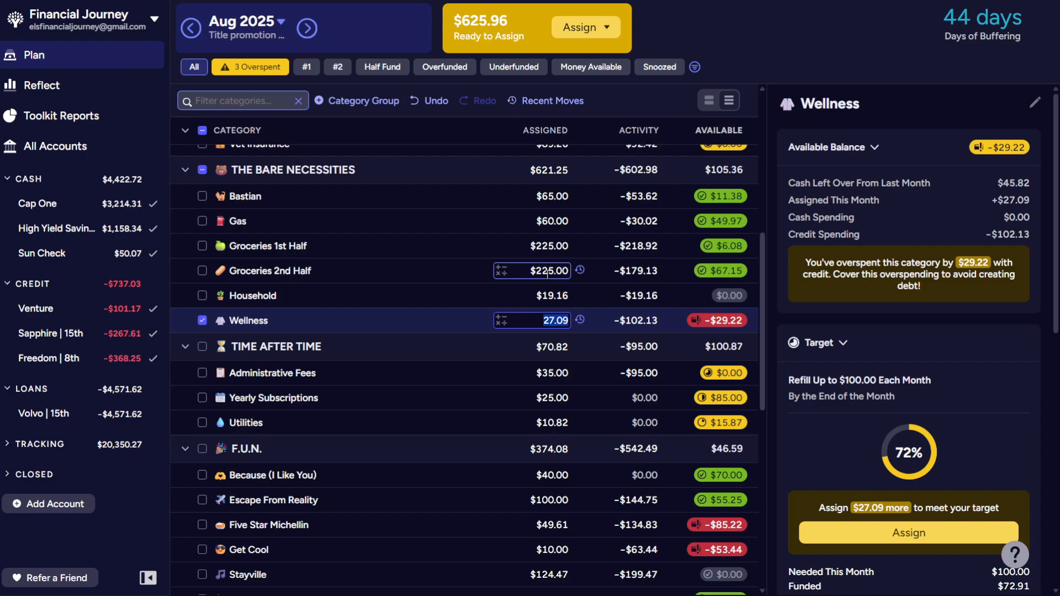
{"action": "type", "text": "100"}
{"action": "key", "text": "Return"}
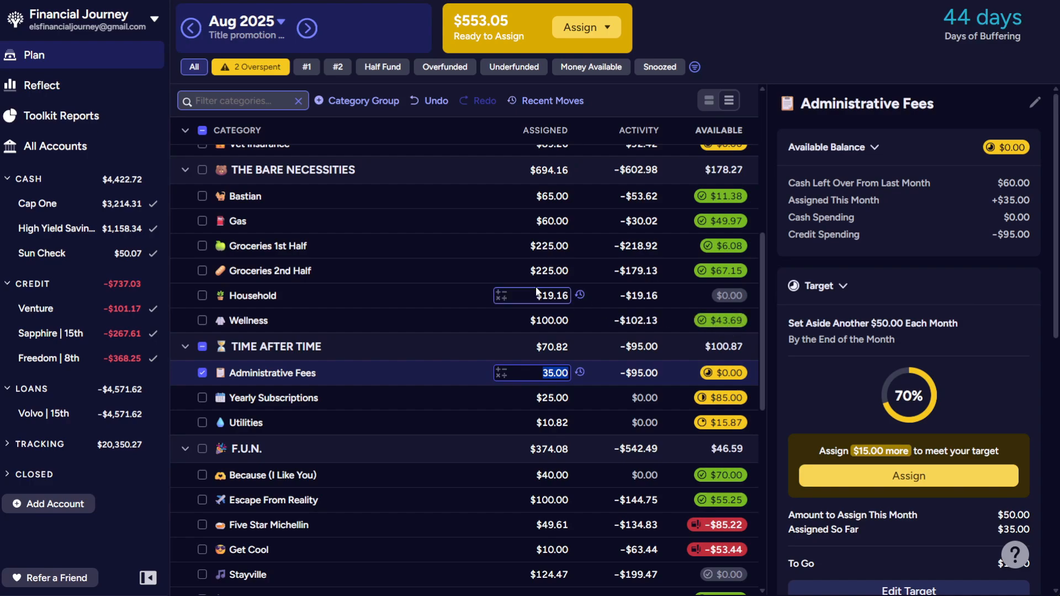
Add $15 to the amount assigned to Administrative Fees and $25 to Yearly Subscriptions in the Time After Time group.
{"action": "scroll", "coordinate": [536, 287], "scroll_direction": "down", "scroll_amount": 3}
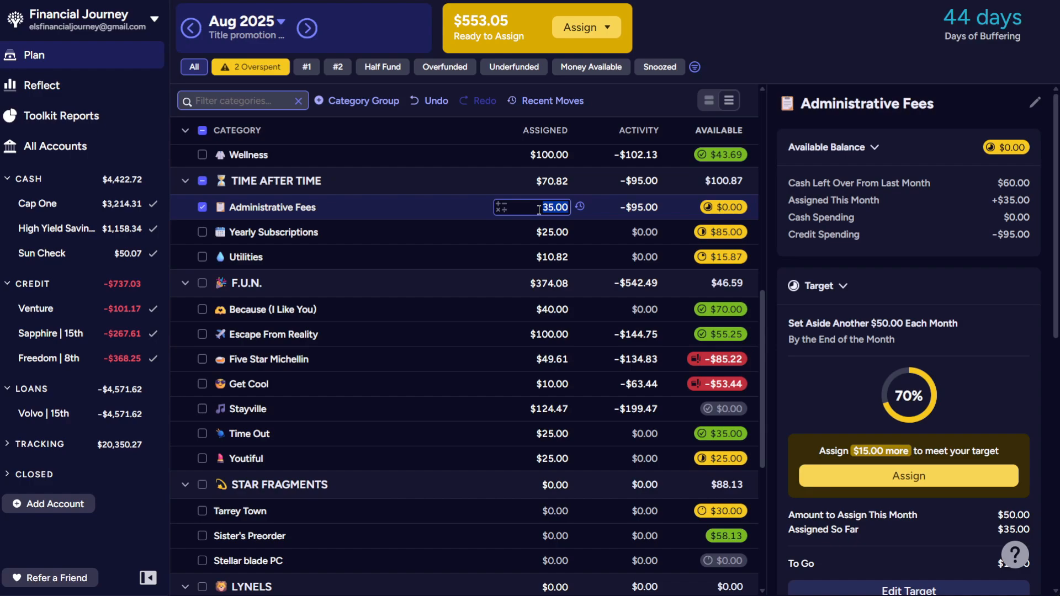
{"action": "key", "text": "Right"}
{"action": "type", "text": "+15"}
{"action": "key", "text": "Tab"}
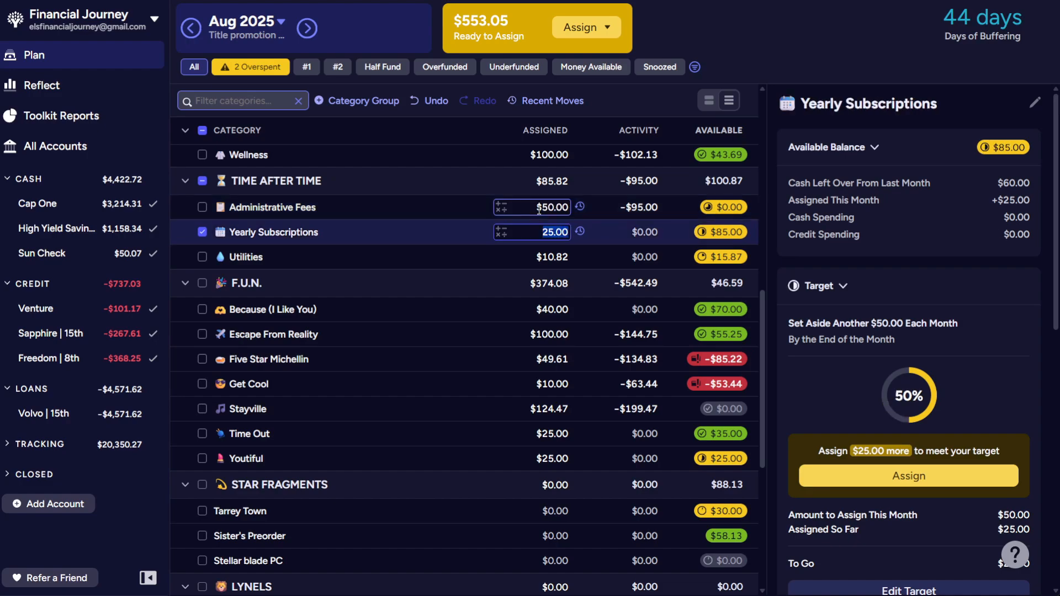
{"action": "key", "text": "Right"}
{"action": "type", "text": "+25"}
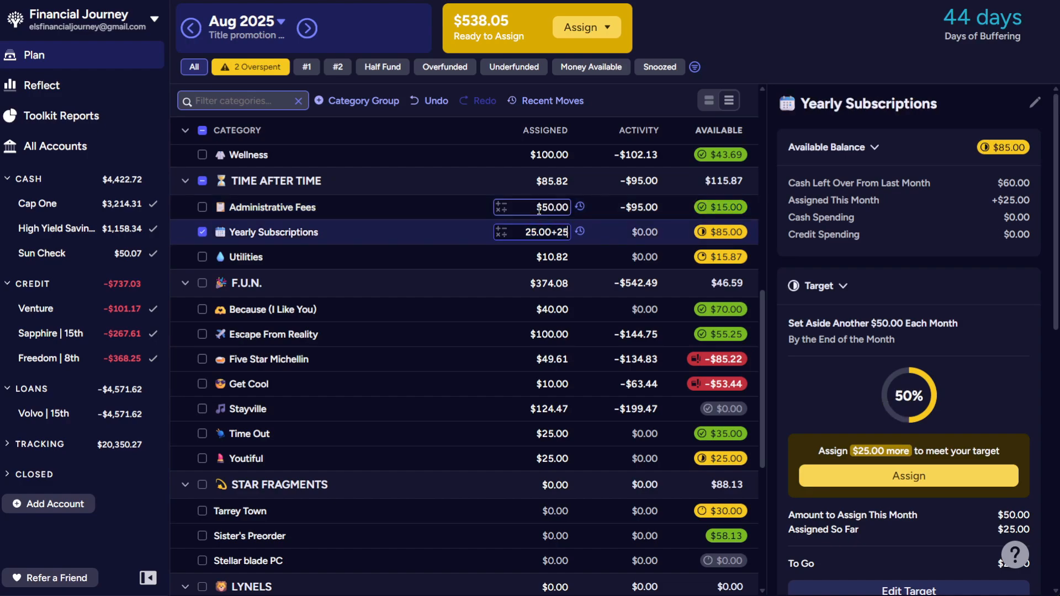
{"action": "key", "text": "Tab"}
Set the amount assigned to Utilities in Time After Time to $35.
{"action": "key", "text": "Right"}
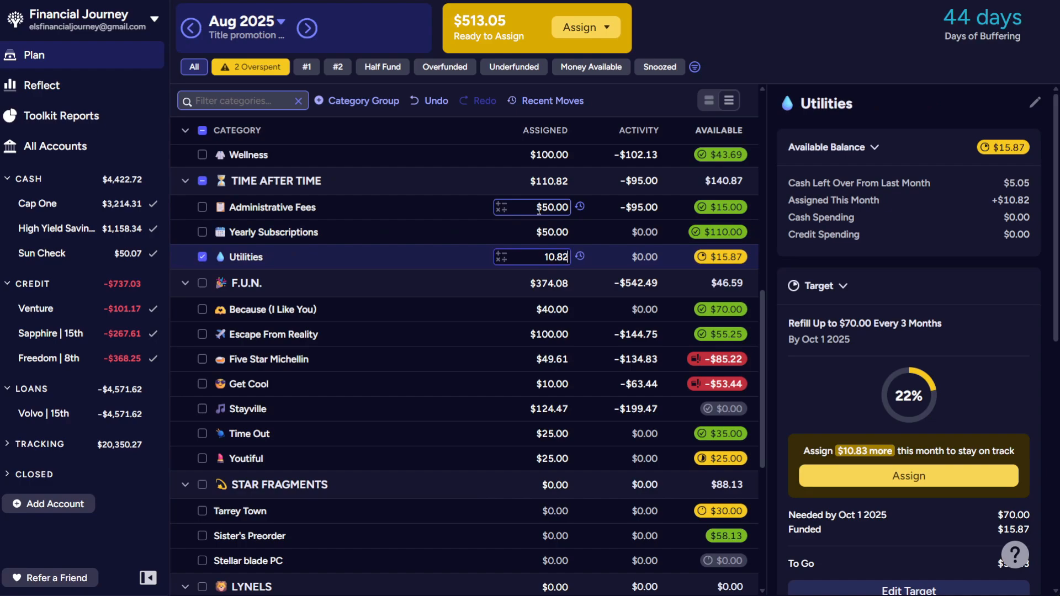
{"action": "key", "text": "Up"}
{"action": "key", "text": "Down"}
{"action": "type", "text": "35"}
{"action": "key", "text": "Return"}
Set the amount assigned to Escape From Reality in the F.U.N. group to $300.
{"action": "key", "text": "Down"}
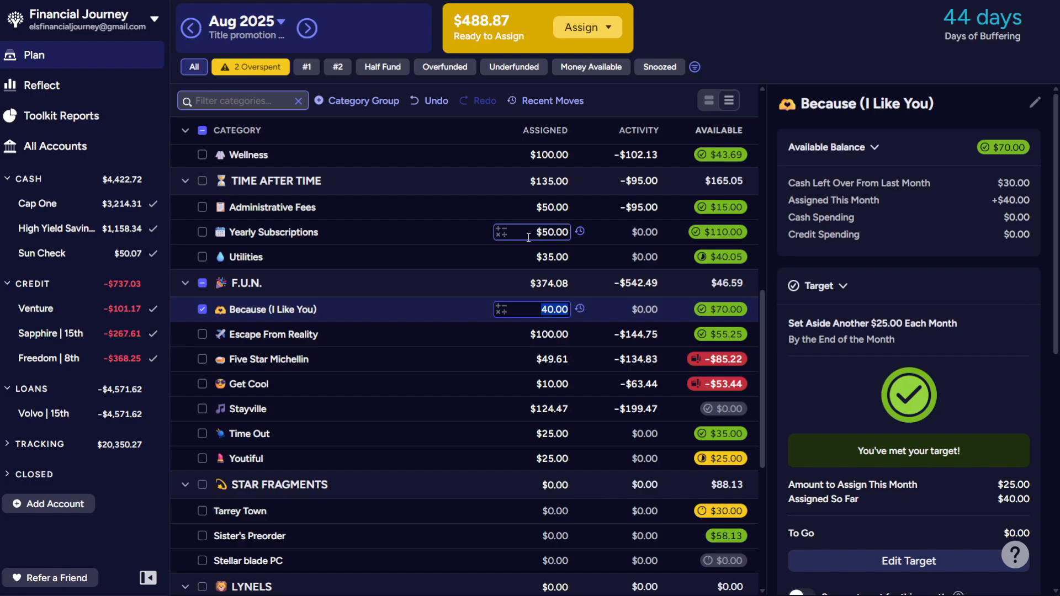
{"action": "key", "text": "Down"}
{"action": "type", "text": "300"}
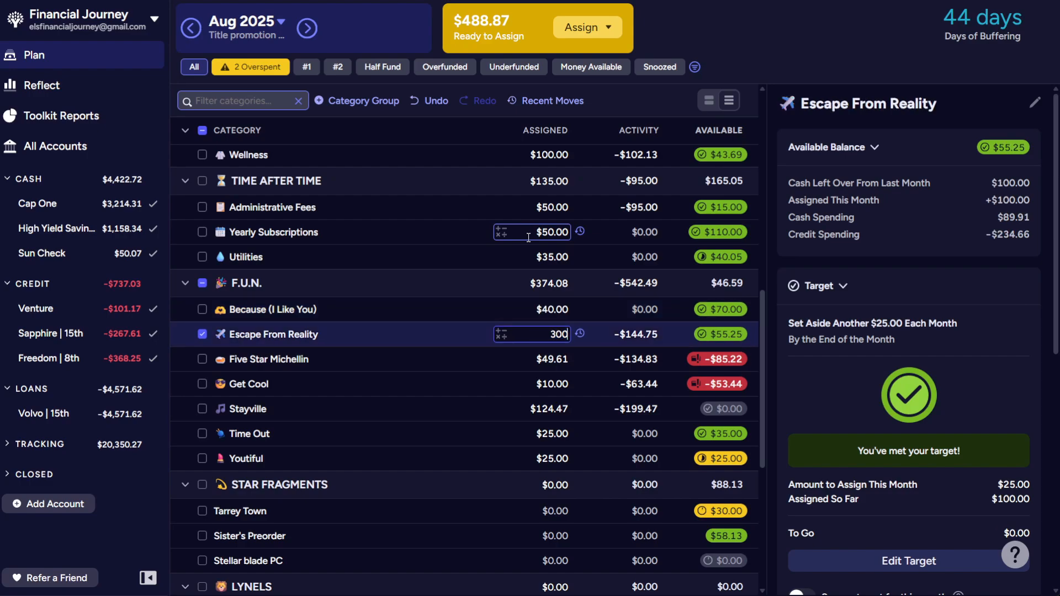
{"action": "key", "text": "Return"}
Cover overspending in F.U.N. by adding $85.22 to Five Star Michellin and $53.44 to Get Cool.
{"action": "key", "text": "Down"}
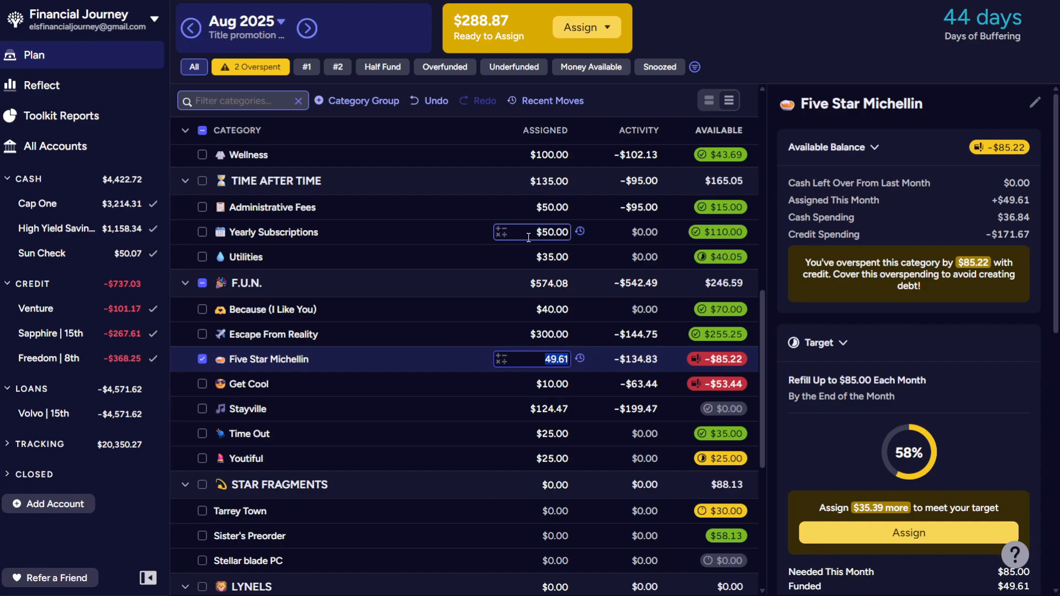
{"action": "type", "text": "+85.22"}
{"action": "key", "text": "Return"}
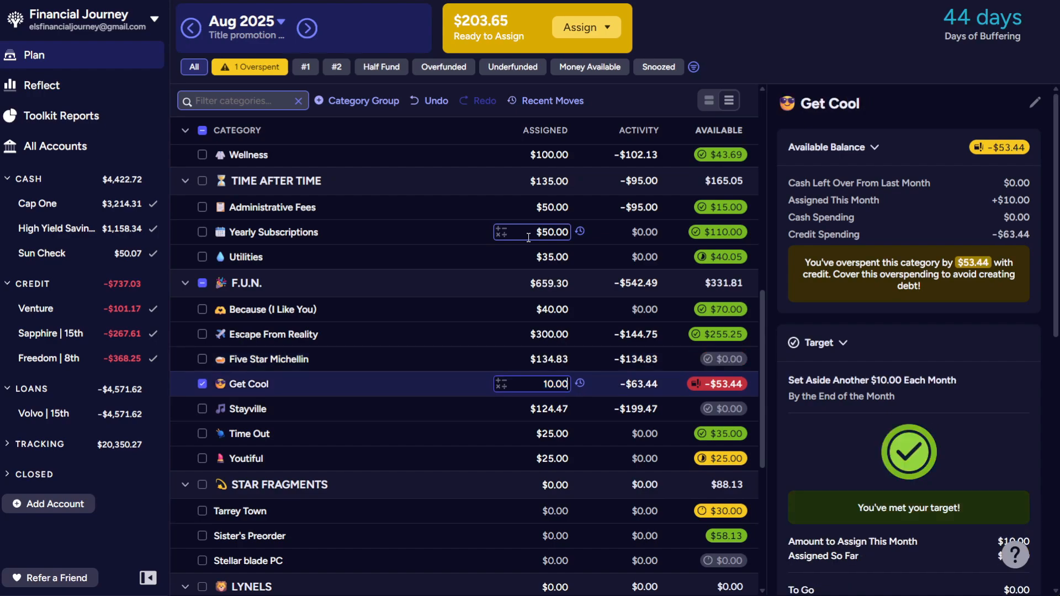
{"action": "type", "text": "+53.44"}
{"action": "key", "text": "Return"}
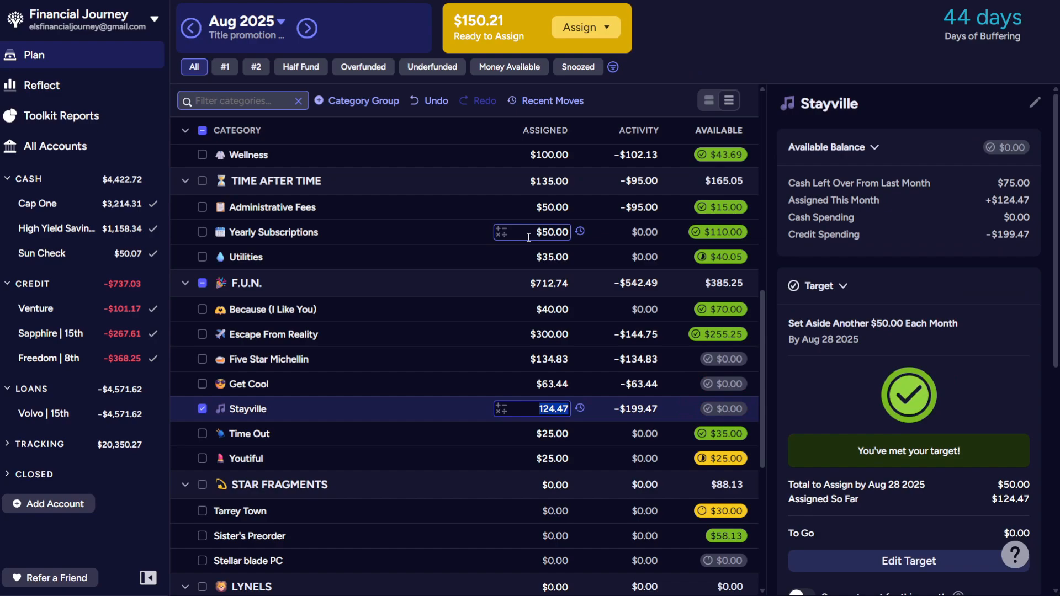
Add $40 to the amount assigned to Youtiful and assign $10 to Tarrey Town in Star Fragments.
{"action": "key", "text": "Return"}
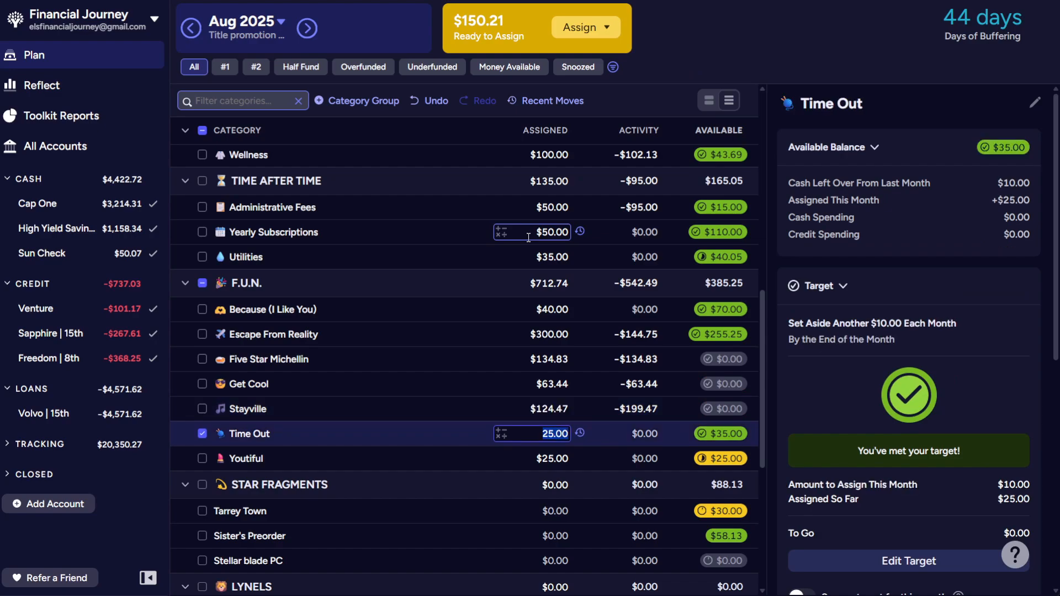
{"action": "key", "text": "Return"}
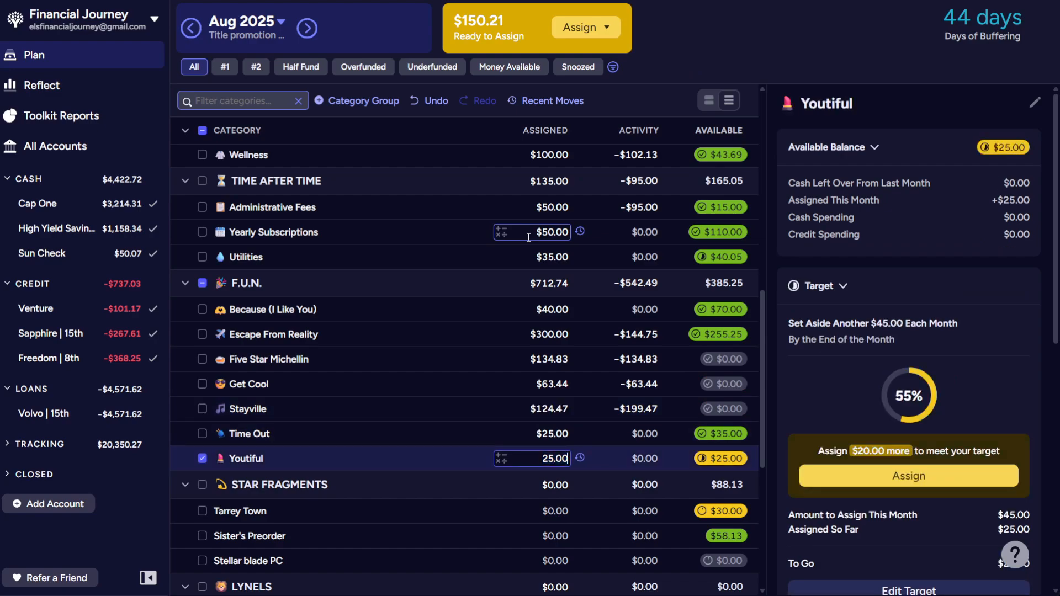
{"action": "type", "text": "+"}
{"action": "type", "text": "40"}
{"action": "key", "text": "Return"}
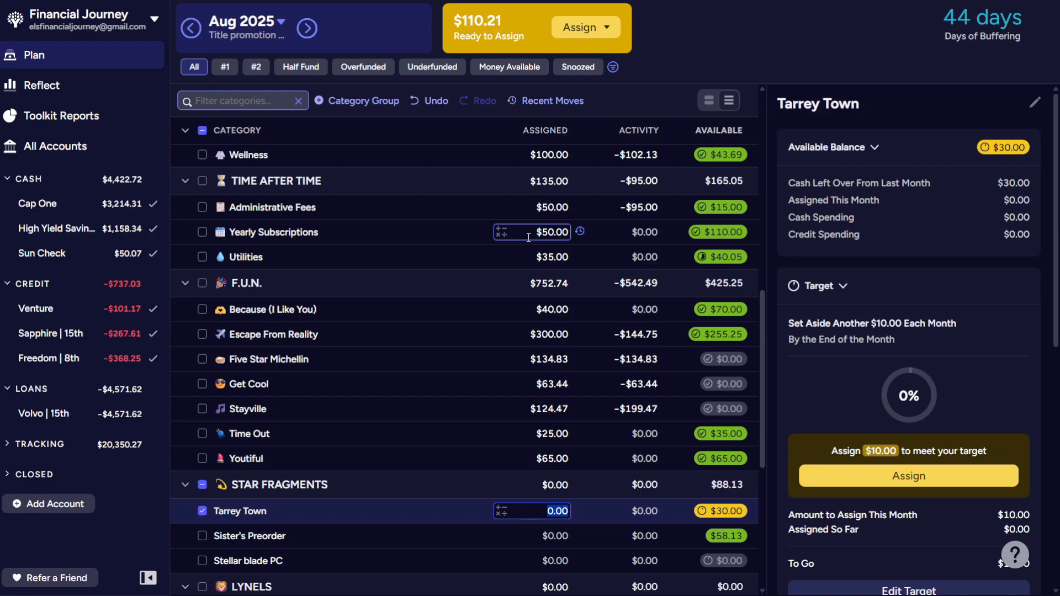
{"action": "type", "text": "10"}
{"action": "key", "text": "Return"}
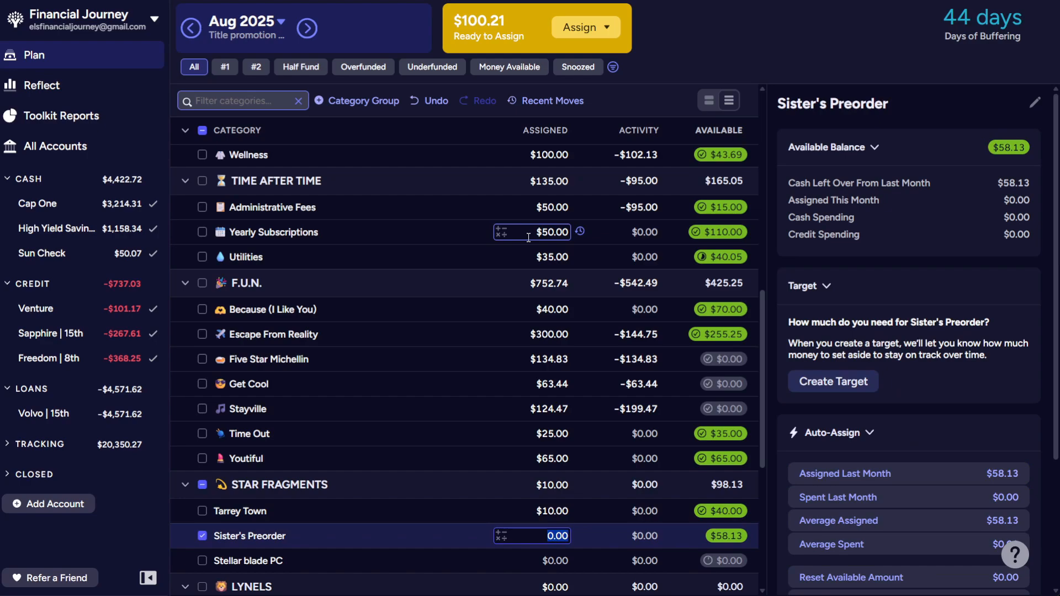
Add the remaining $100.21 to the amount assigned to Escape From Reality.
{"action": "key", "text": "Up"}
{"action": "key", "text": "Up"}
{"action": "key", "text": "Up"}
{"action": "key", "text": "Up"}
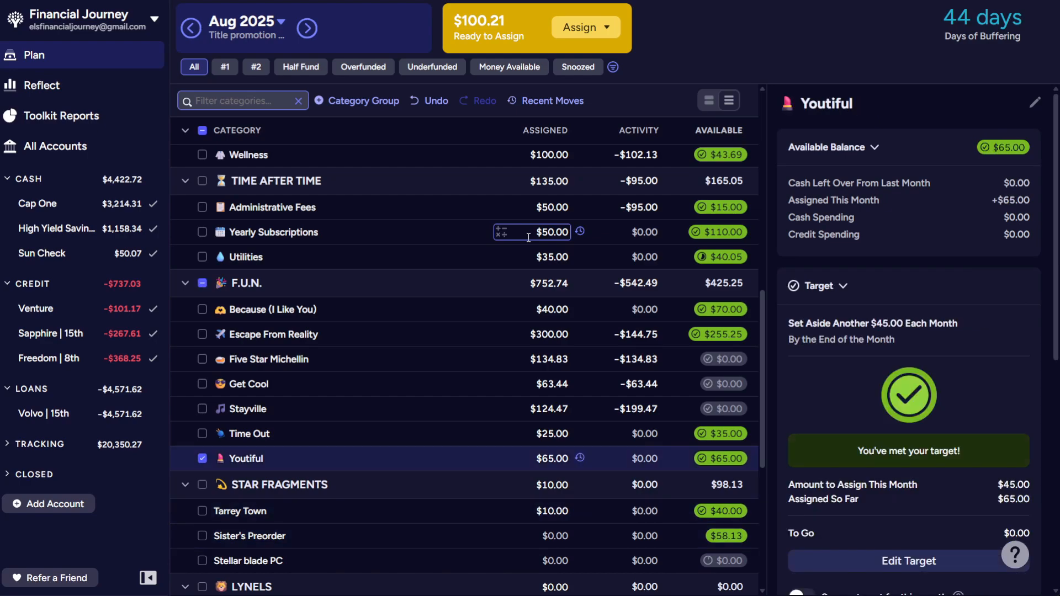
{"action": "key", "text": "Up"}
{"action": "key", "text": "Up"}
{"action": "key", "text": "Up"}
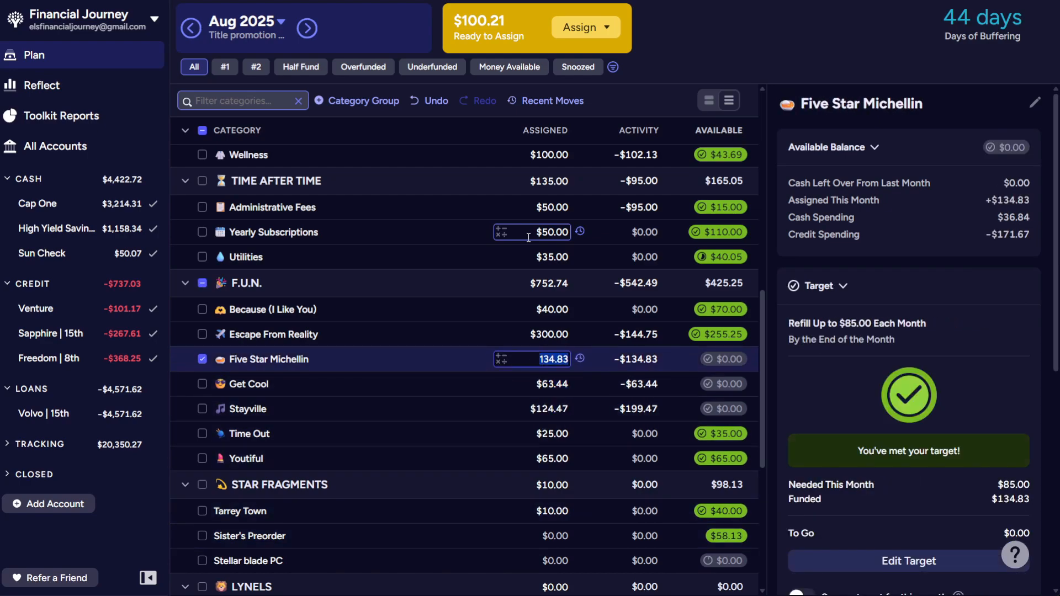
{"action": "type", "text": "+100"}
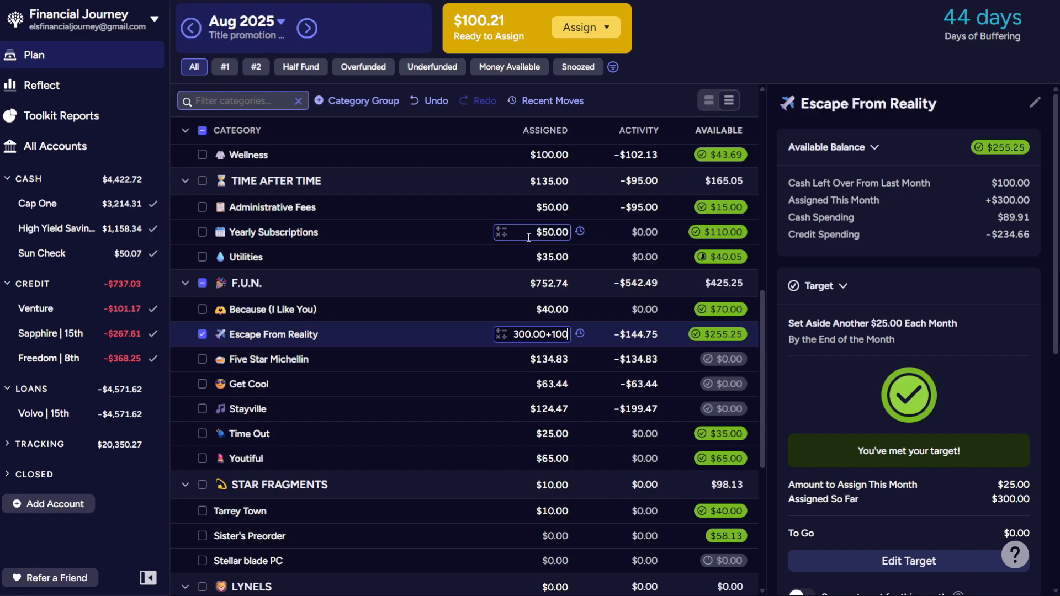
{"action": "type", "text": ".21"}
{"action": "key", "text": "Up"}
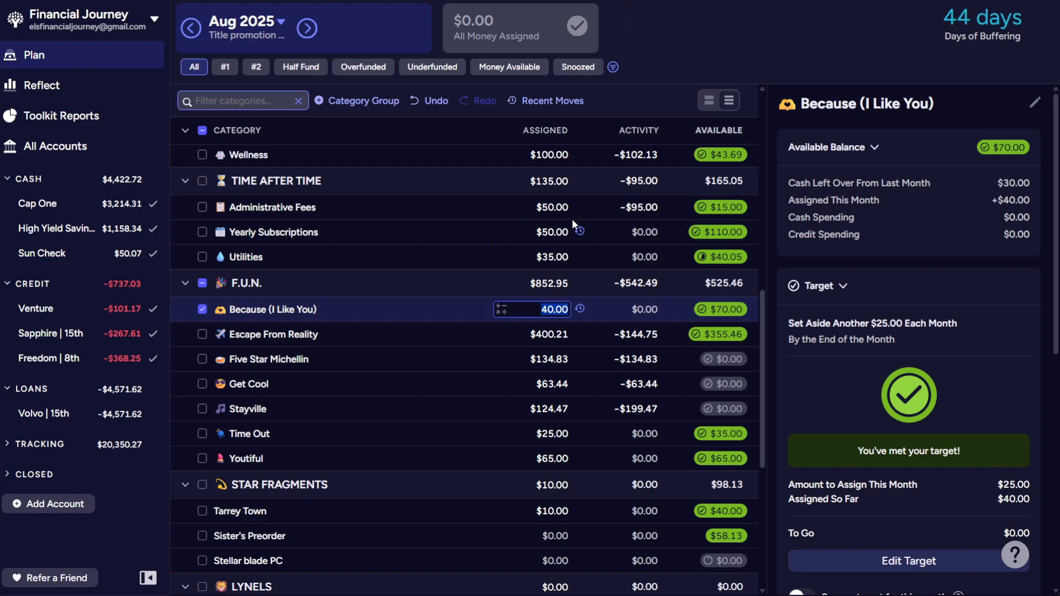
Collapse the Lynels, Credit Card Payments and Star Fragments groups and clear the category selection.
{"action": "scroll", "coordinate": [572, 219], "scroll_direction": "down", "scroll_amount": 6}
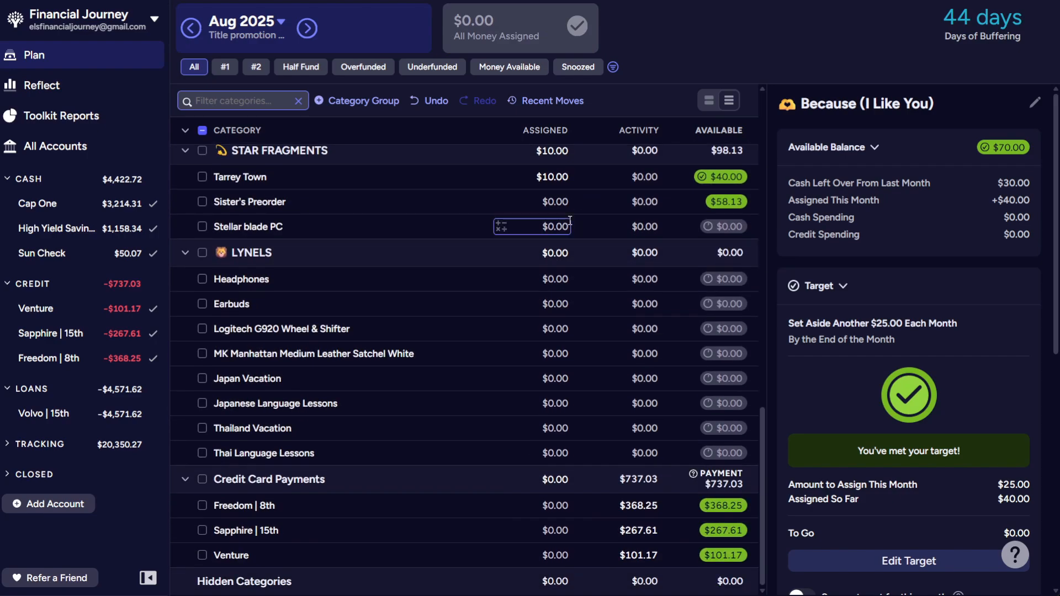
{"action": "left_click", "coordinate": [189, 253]}
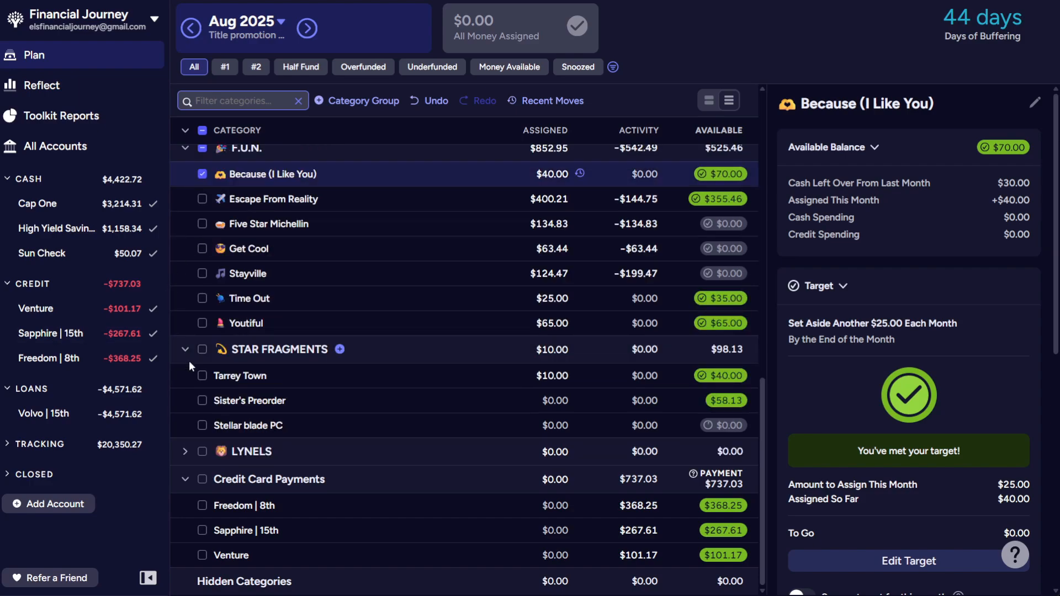
{"action": "left_click", "coordinate": [186, 481]}
{"action": "left_click", "coordinate": [185, 426]}
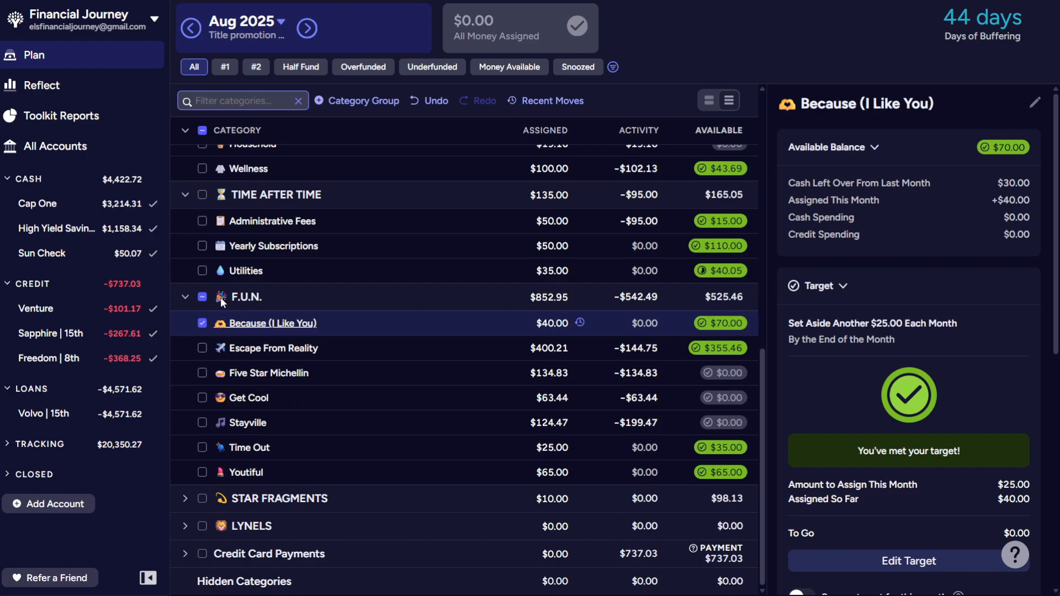
{"action": "left_click", "coordinate": [202, 297]}
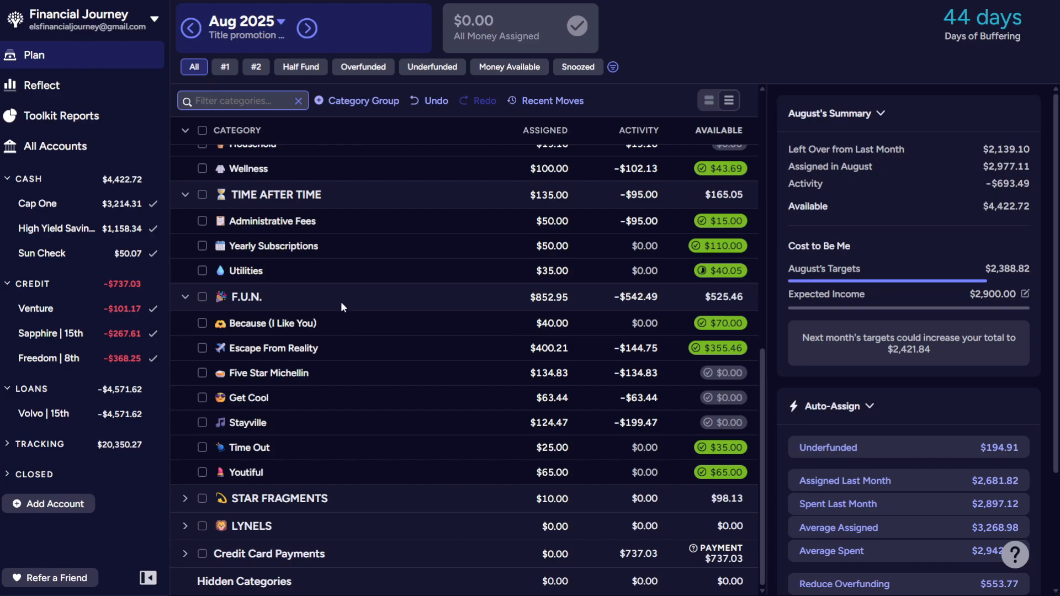
Review the upper budget groups and examine the transactions behind Wellness's activity for August.
{"action": "scroll", "coordinate": [340, 302], "scroll_direction": "up", "scroll_amount": 10}
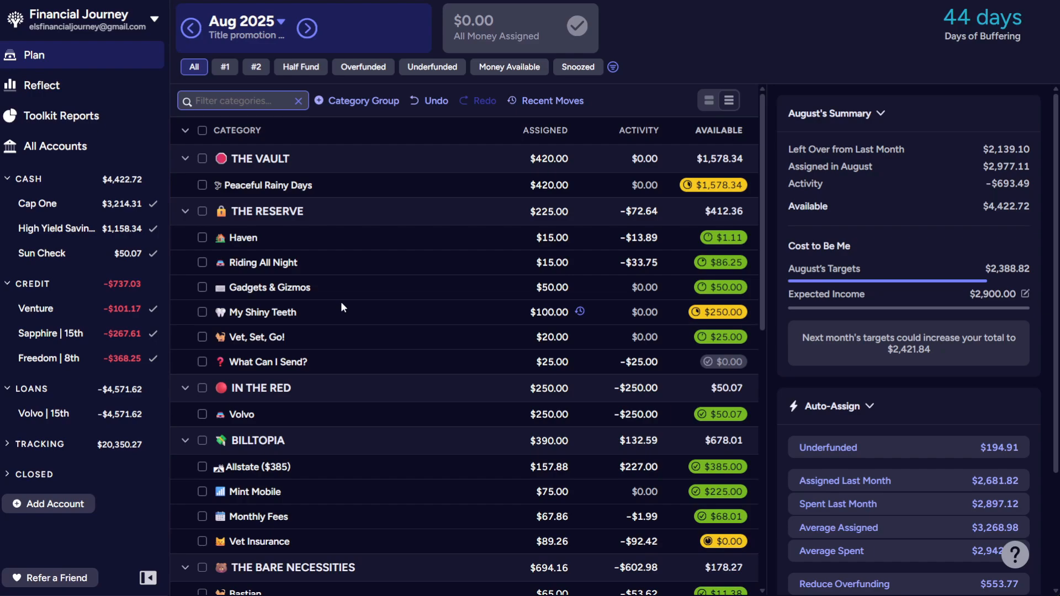
{"action": "scroll", "coordinate": [340, 302], "scroll_direction": "down", "scroll_amount": 4}
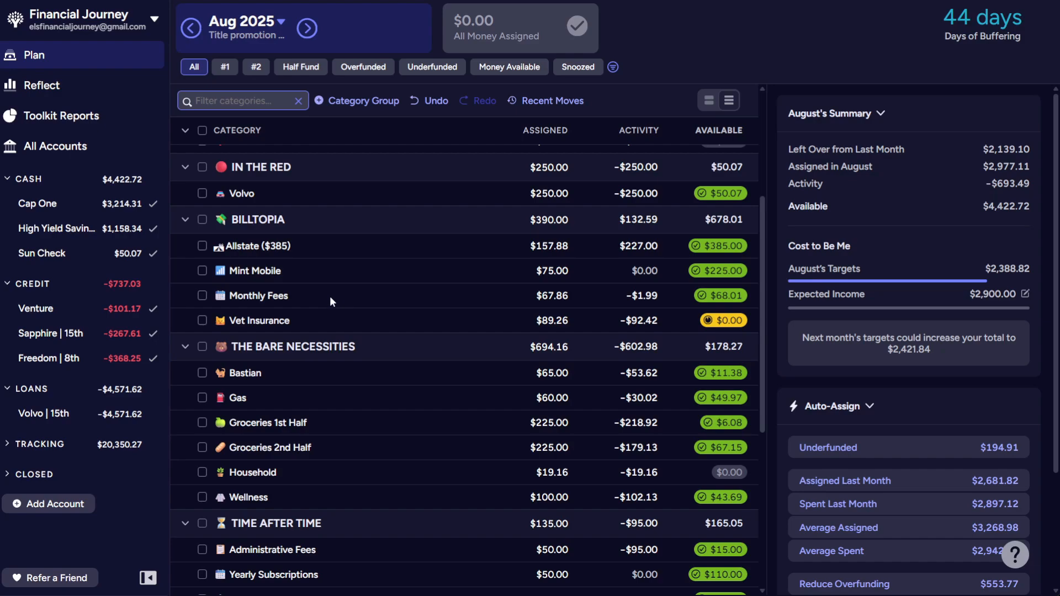
{"action": "scroll", "coordinate": [329, 295], "scroll_direction": "down", "scroll_amount": 1}
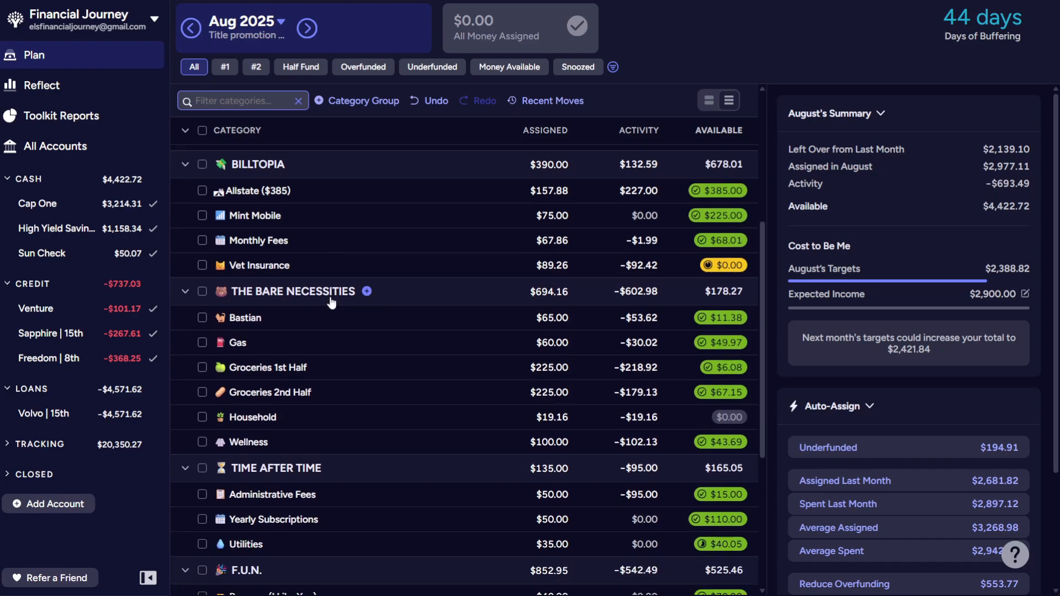
{"action": "scroll", "coordinate": [331, 303], "scroll_direction": "down", "scroll_amount": 1}
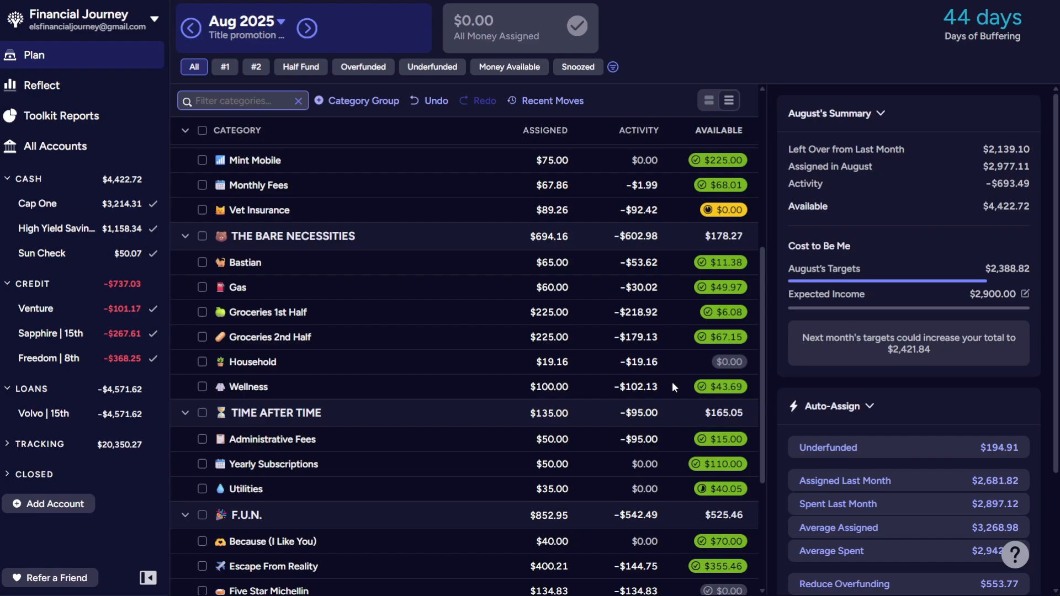
{"action": "left_click", "coordinate": [647, 389]}
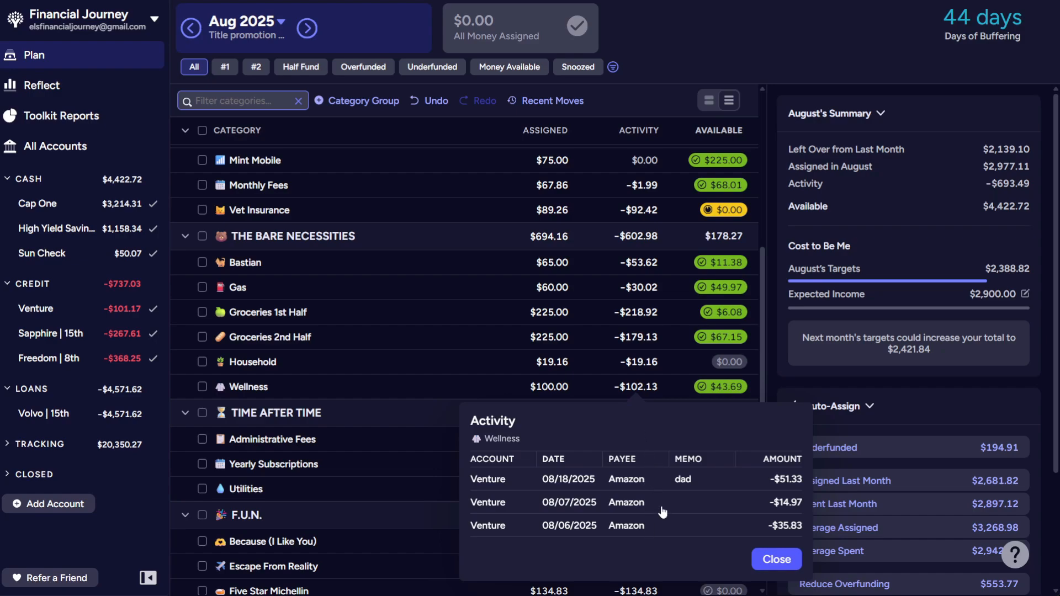
{"action": "left_click", "coordinate": [749, 35]}
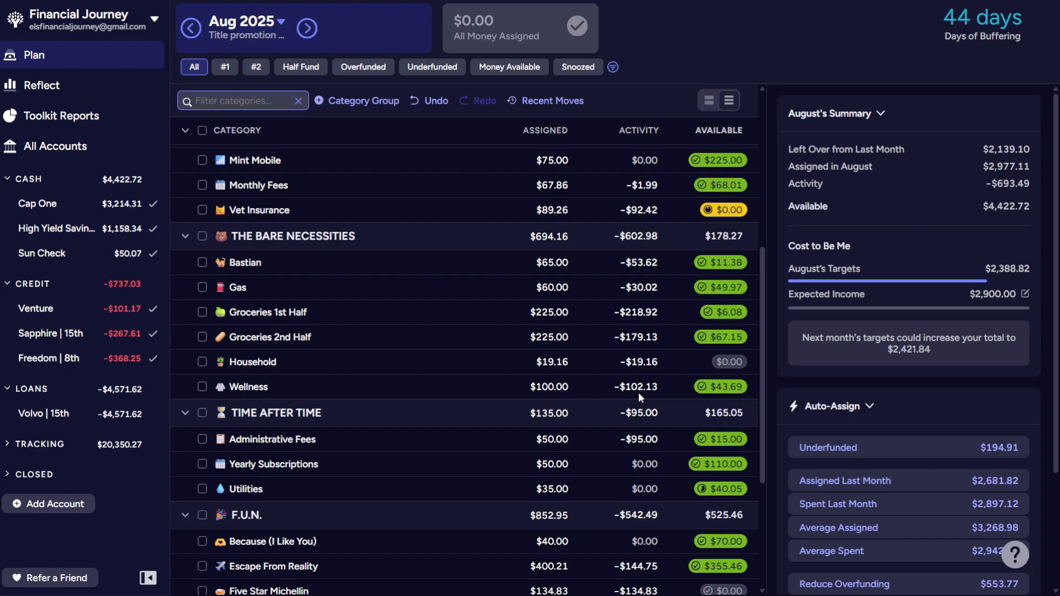
Review the F.U.N. group and inspect the balance and target details of Because (I Like You).
{"action": "scroll", "coordinate": [638, 392], "scroll_direction": "down", "scroll_amount": 3}
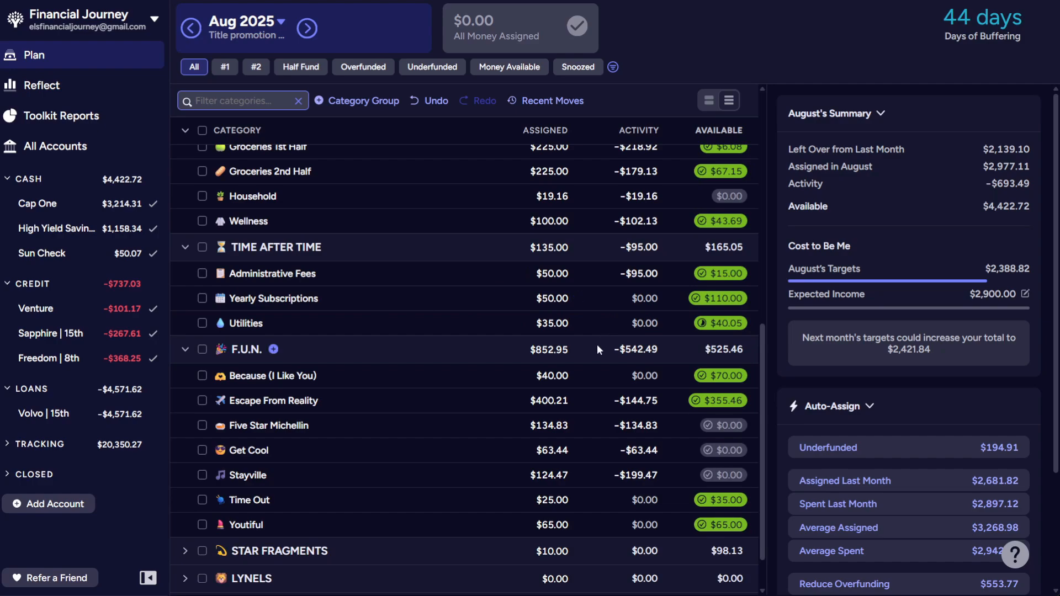
{"action": "scroll", "coordinate": [595, 346], "scroll_direction": "down", "scroll_amount": 1}
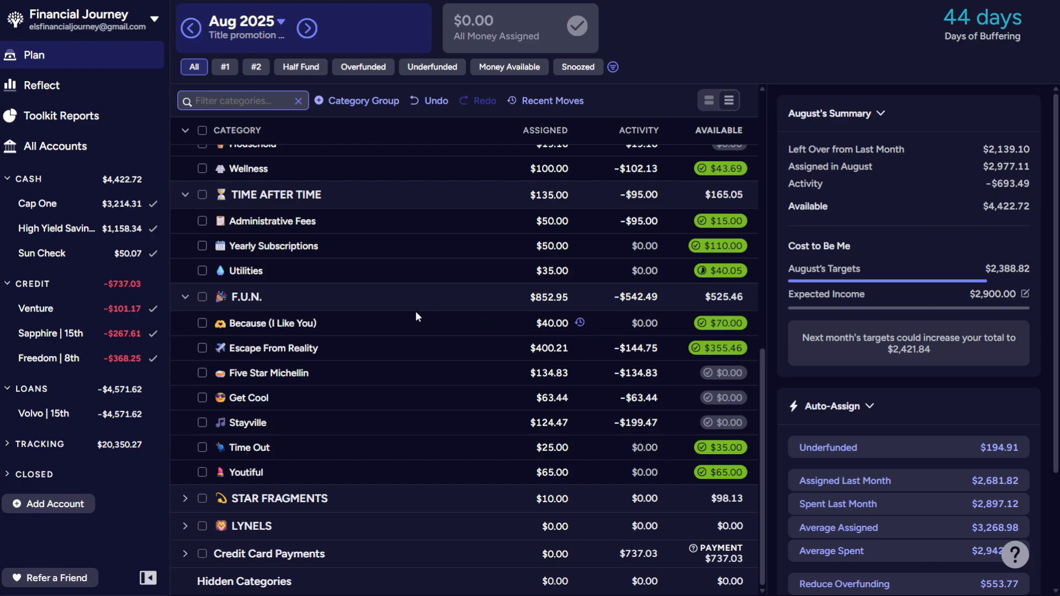
{"action": "left_click", "coordinate": [202, 323]}
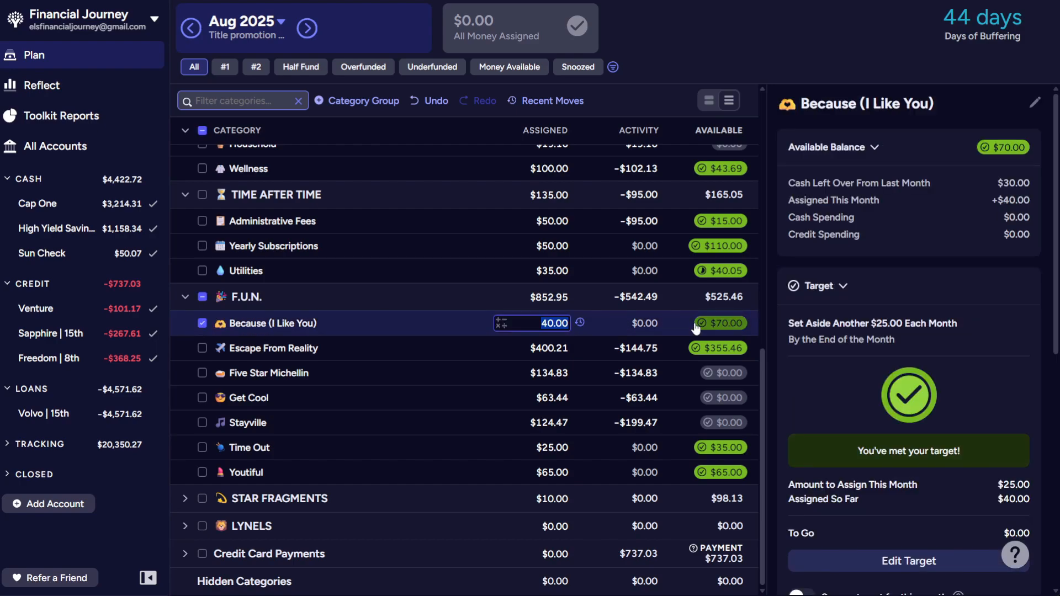
{"action": "left_click", "coordinate": [204, 323]}
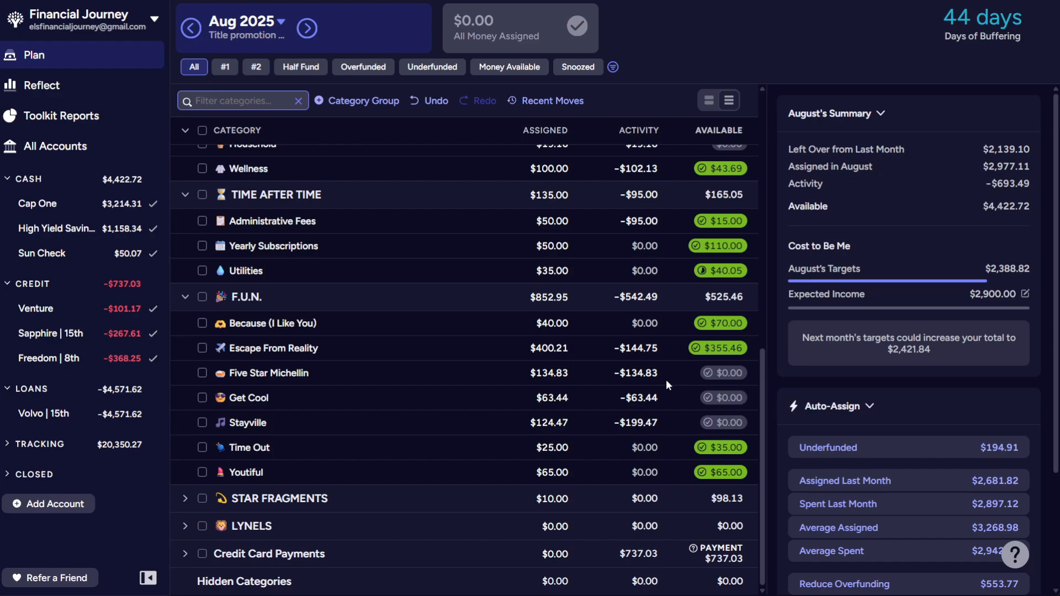
Examine the transactions behind Five Star Michellin's August activity, including the restaurant purchase of 08/04/2025, and close the list.
{"action": "left_click", "coordinate": [649, 373]}
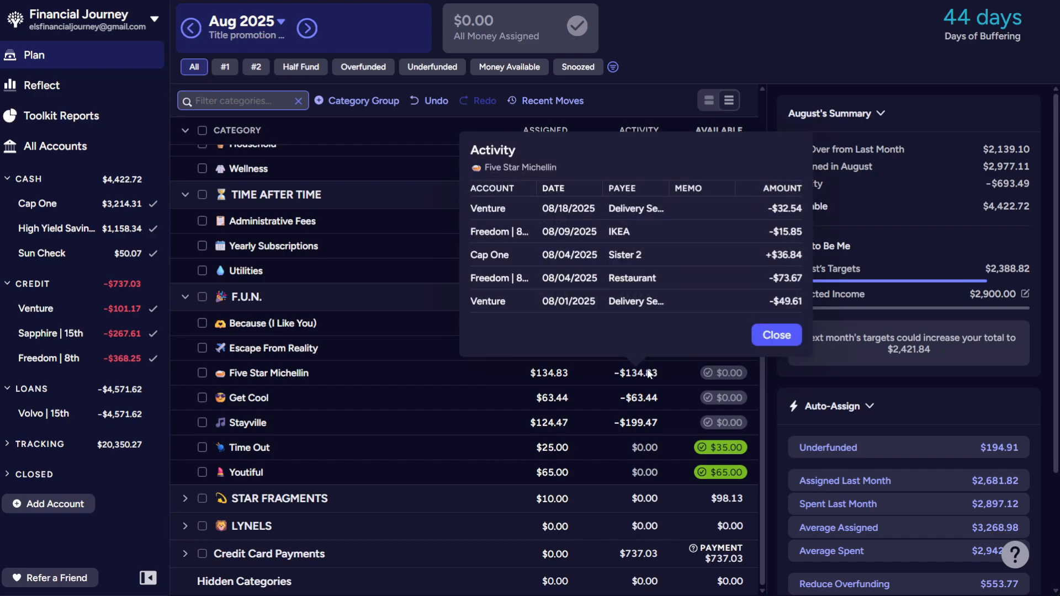
{"action": "left_click_drag", "start_coordinate": [541, 279], "coordinate": [799, 290]}
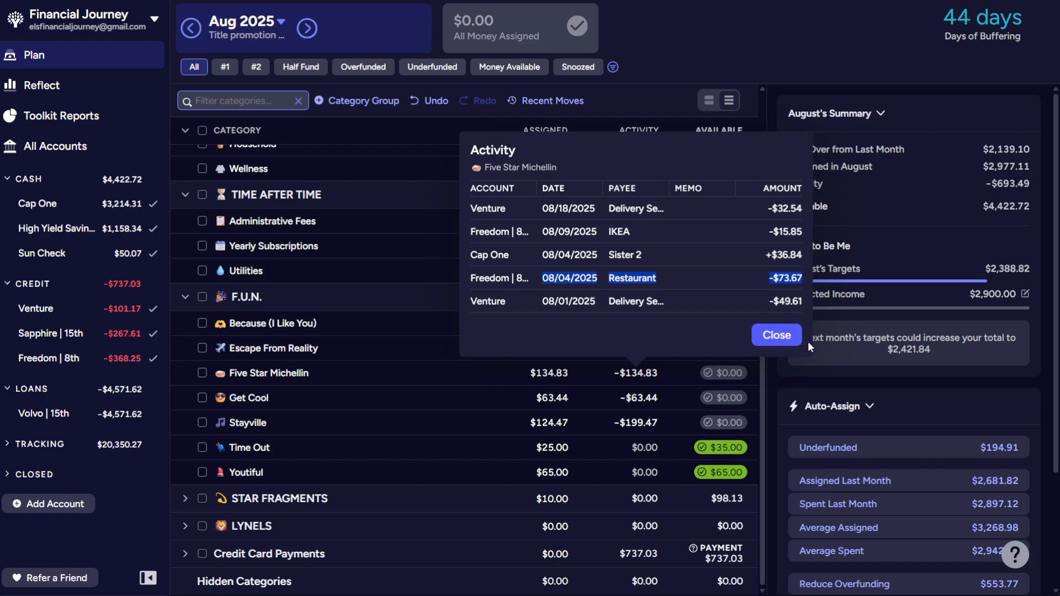
{"action": "left_click", "coordinate": [778, 337]}
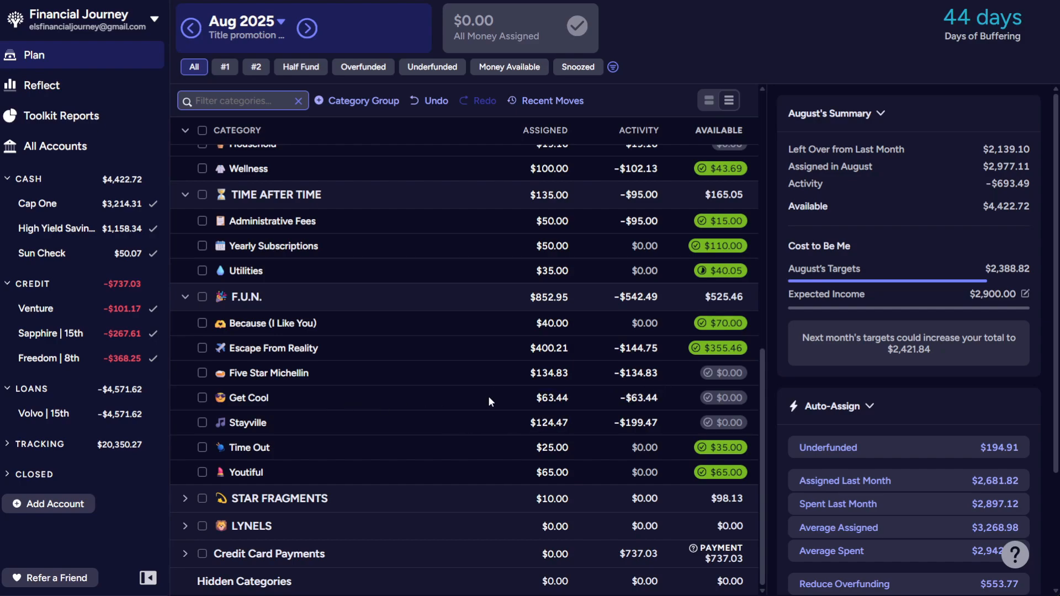
Check the transactions behind Get Cool's August activity and inspect the balance and target details of Time Out.
{"action": "left_click", "coordinate": [632, 402]}
{"action": "left_click", "coordinate": [632, 402]}
{"action": "left_click", "coordinate": [202, 447]}
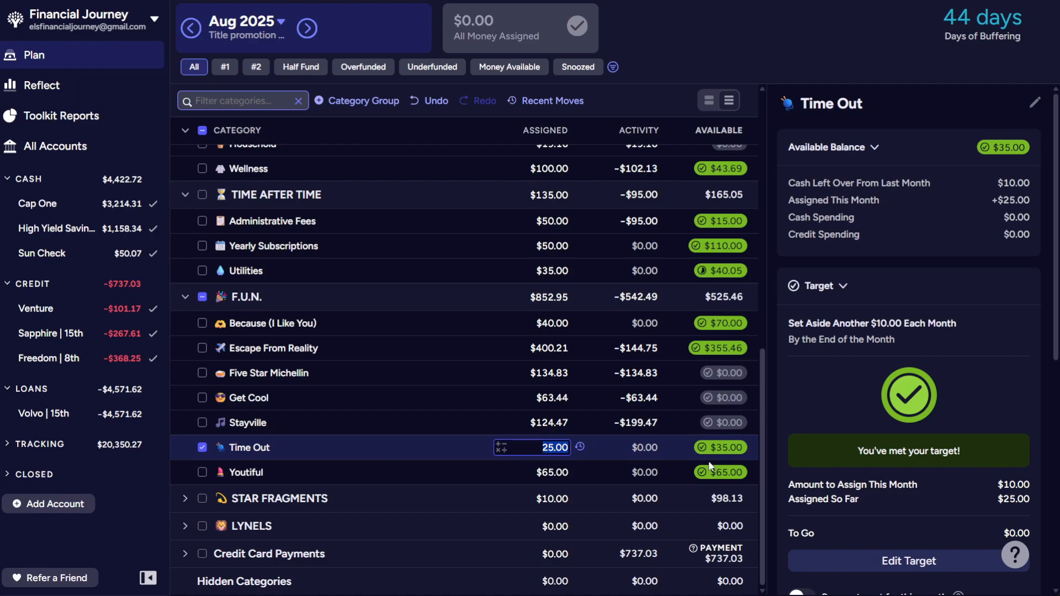
{"action": "left_click", "coordinate": [202, 447]}
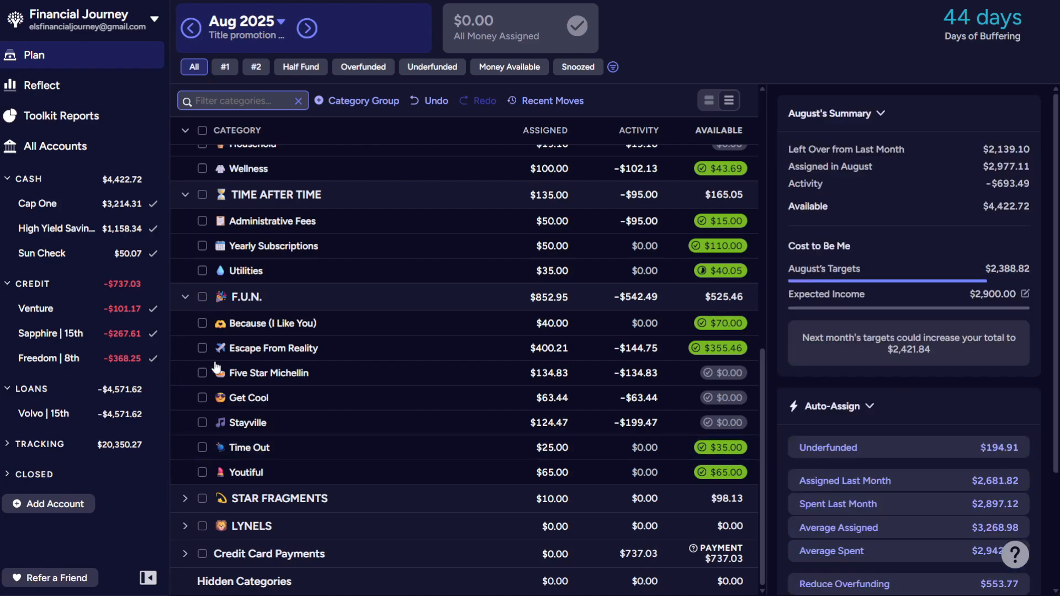
Inspect the balance and target details of Peaceful Rainy Days in The Vault, and clear the category selection.
{"action": "scroll", "coordinate": [296, 406], "scroll_direction": "up", "scroll_amount": 10}
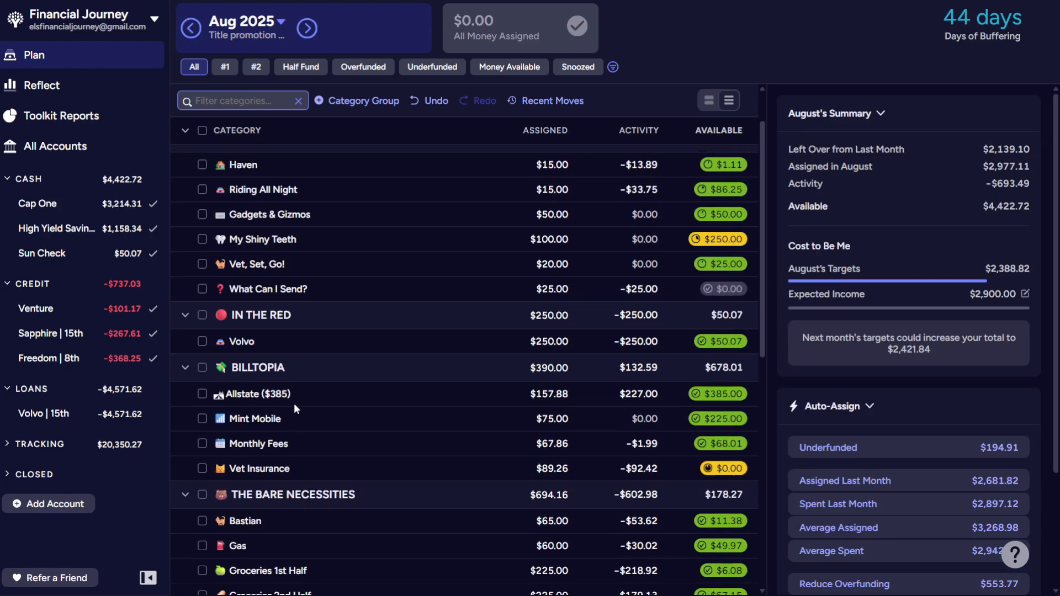
{"action": "scroll", "coordinate": [294, 406], "scroll_direction": "up", "scroll_amount": 2}
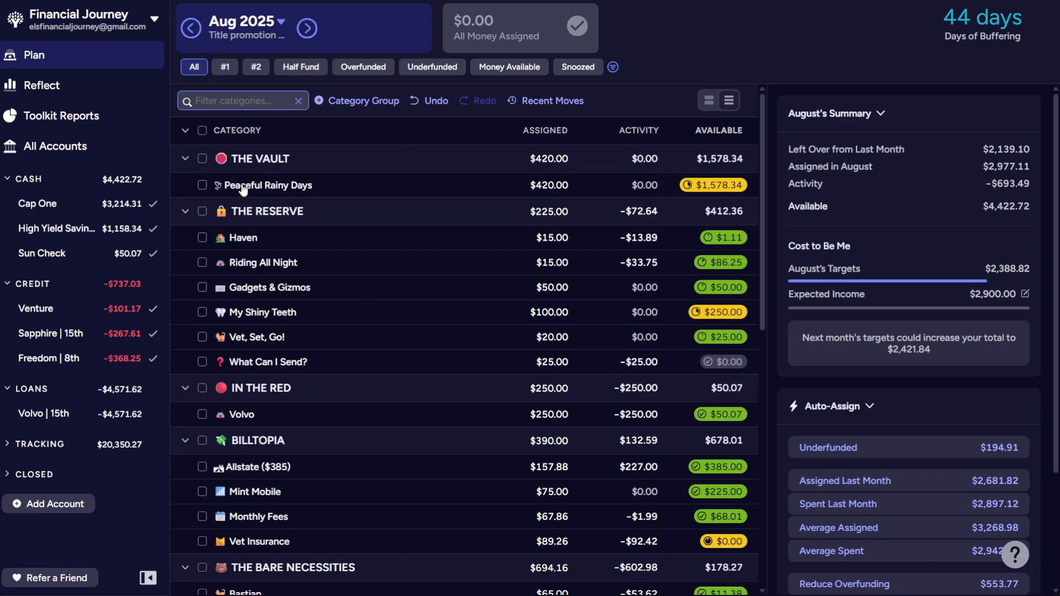
{"action": "left_click", "coordinate": [203, 186]}
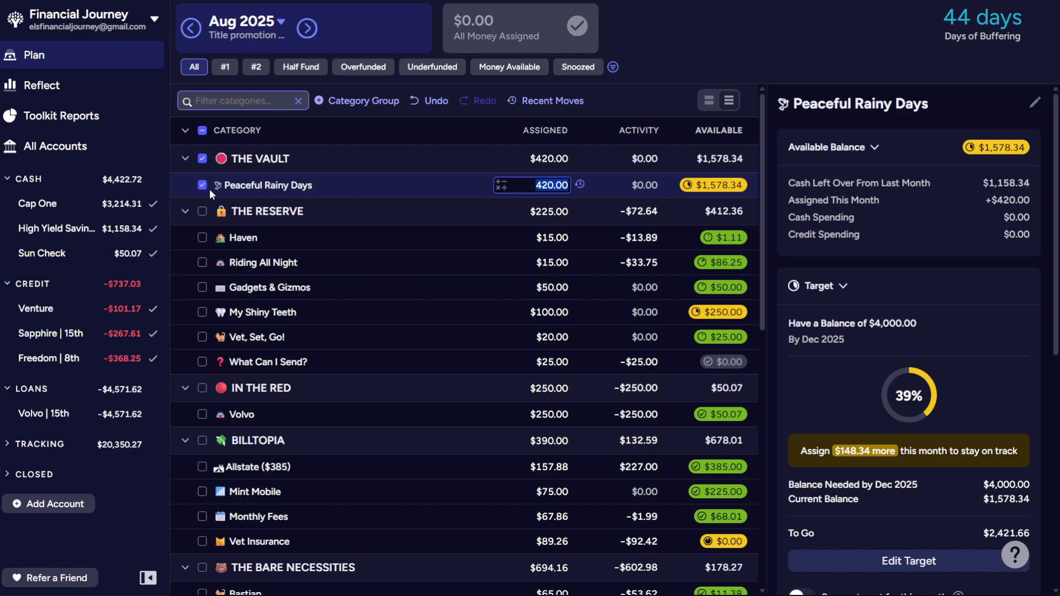
{"action": "left_click", "coordinate": [202, 130]}
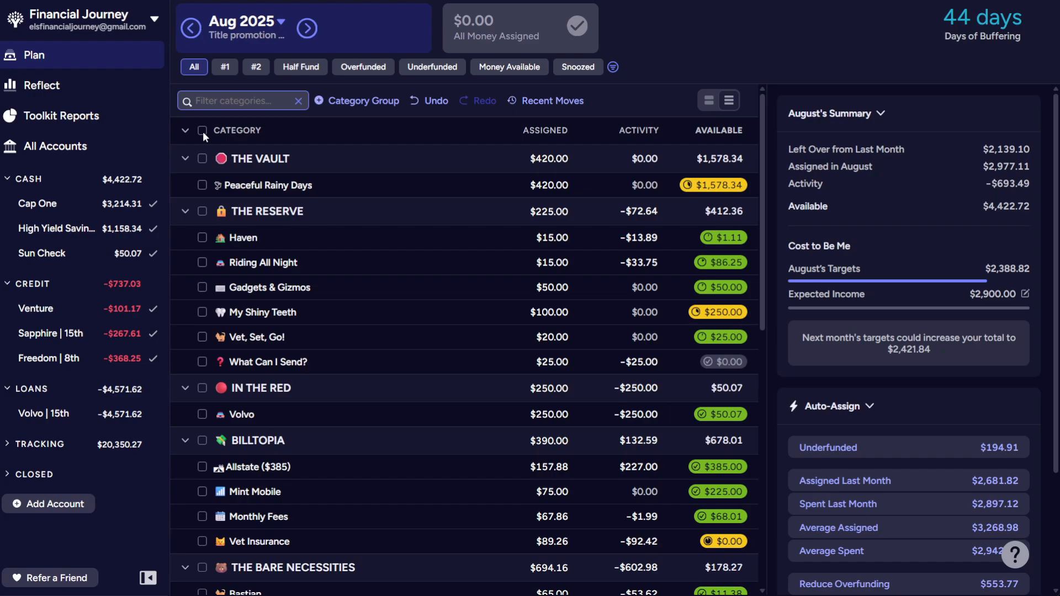
{"action": "scroll", "coordinate": [324, 213], "scroll_direction": "down", "scroll_amount": 6}
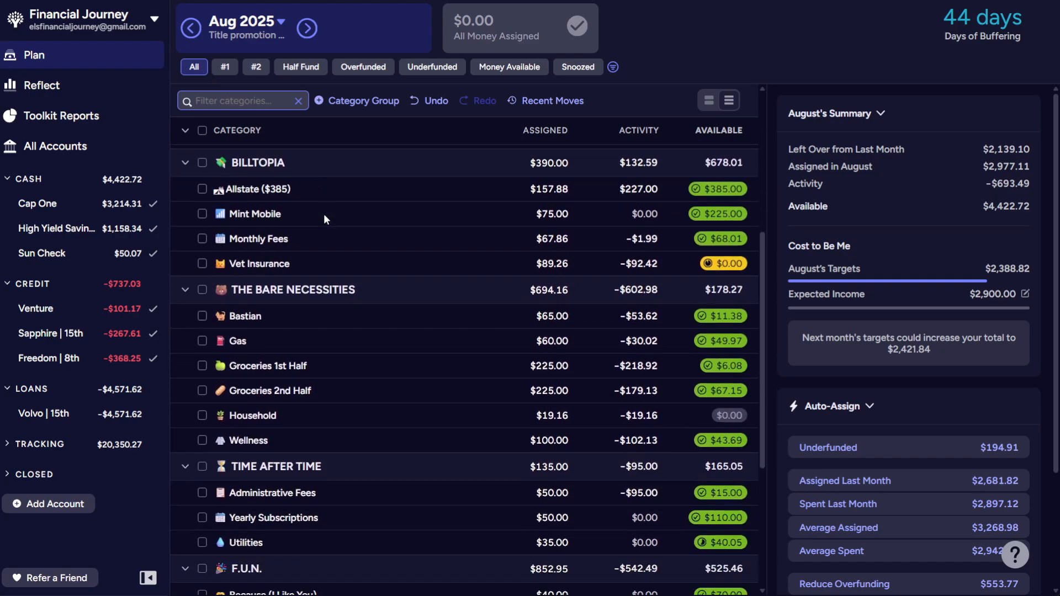